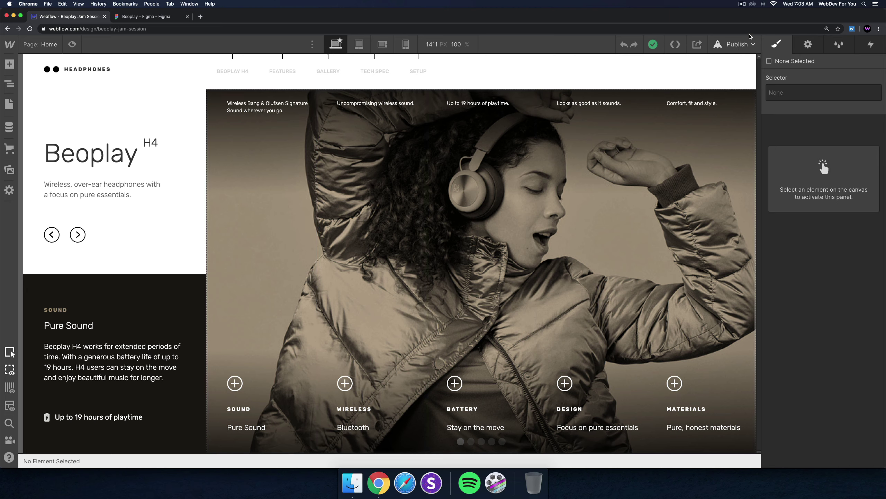
Open the published Beoplay site and examine its feature slides by going forward and back with the hero's arrows.
{"action": "left_click", "coordinate": [737, 44]}
{"action": "left_click", "coordinate": [733, 86]}
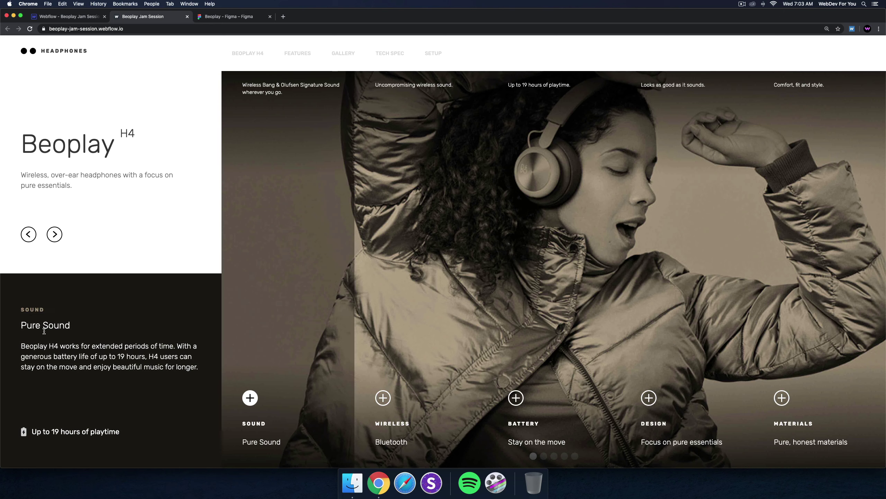
{"action": "left_click", "coordinate": [57, 238]}
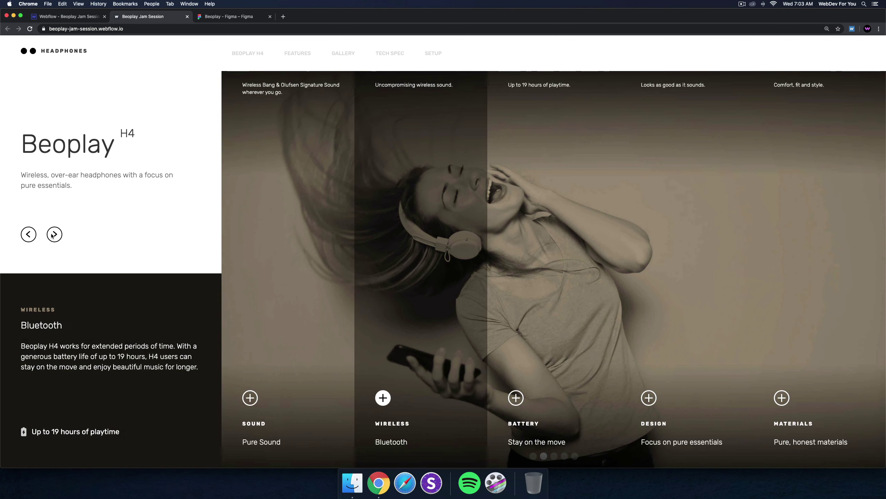
{"action": "left_click", "coordinate": [28, 235]}
{"action": "left_click", "coordinate": [55, 237]}
{"action": "left_click", "coordinate": [26, 239]}
{"action": "left_click", "coordinate": [55, 236]}
{"action": "left_click", "coordinate": [59, 240]}
{"action": "left_click", "coordinate": [54, 235]}
{"action": "left_click", "coordinate": [55, 234]}
{"action": "left_click", "coordinate": [29, 234]}
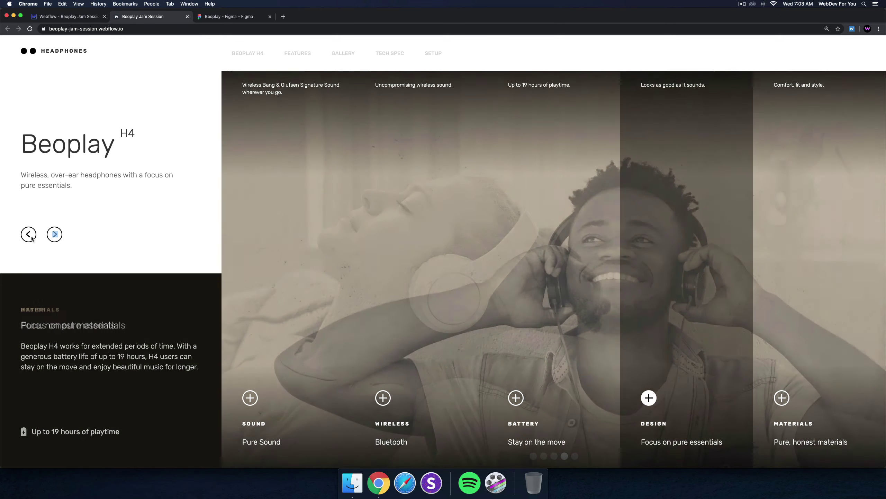
{"action": "left_click", "coordinate": [29, 237]}
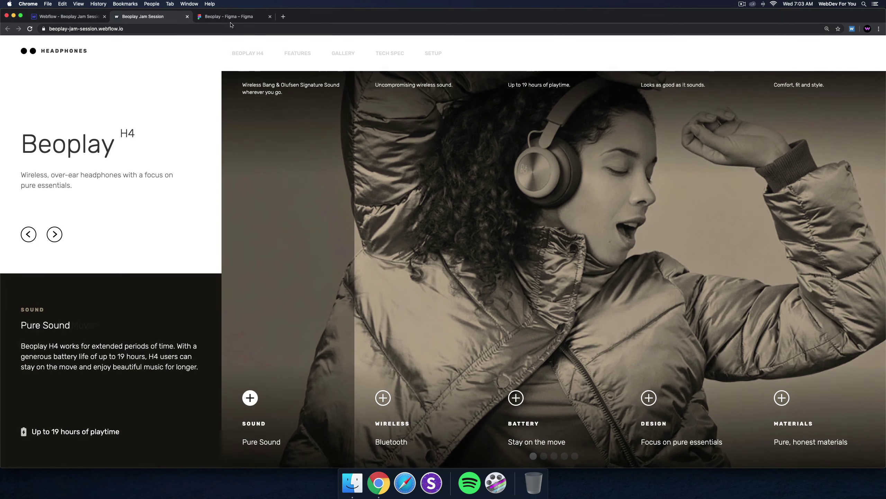
Switch to the Beoplay design in Figma and examine the header's bag and menu icons and the overall layout.
{"action": "left_click", "coordinate": [232, 17]}
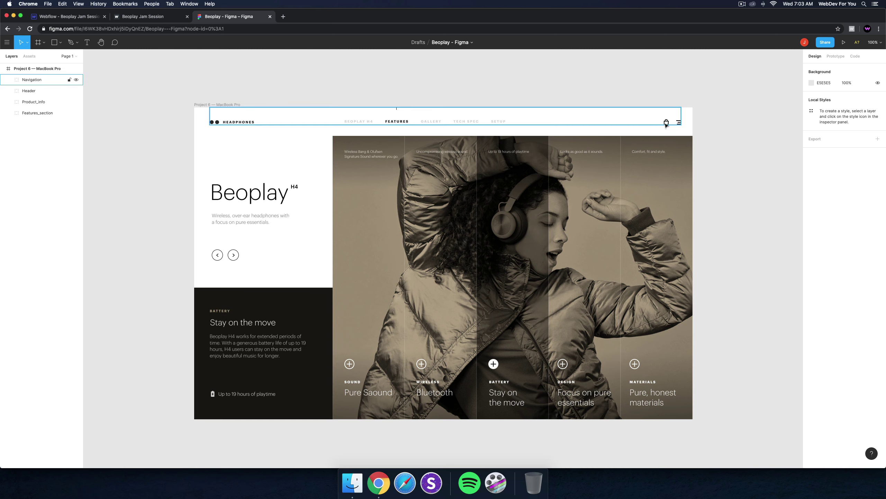
{"action": "key", "text": "super+equal"}
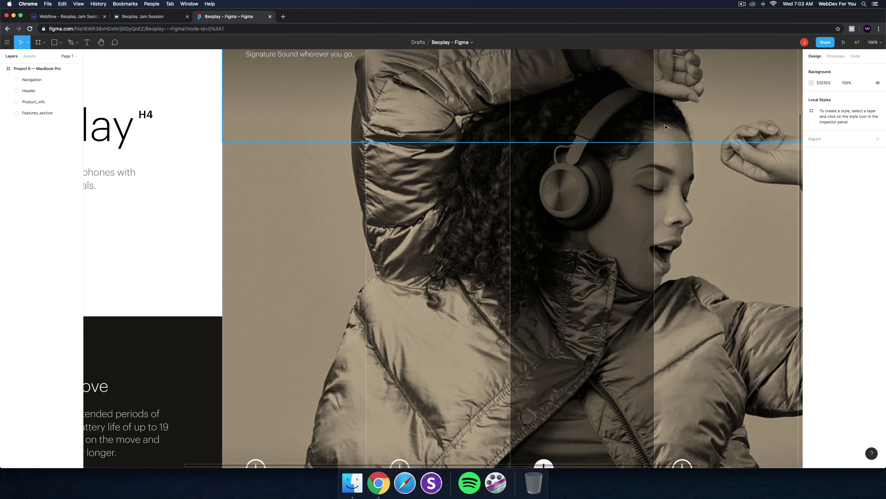
{"action": "scroll", "coordinate": [413, 275], "scroll_direction": "up", "scroll_amount": 5}
{"action": "scroll", "coordinate": [413, 275], "scroll_direction": "right", "scroll_amount": 8}
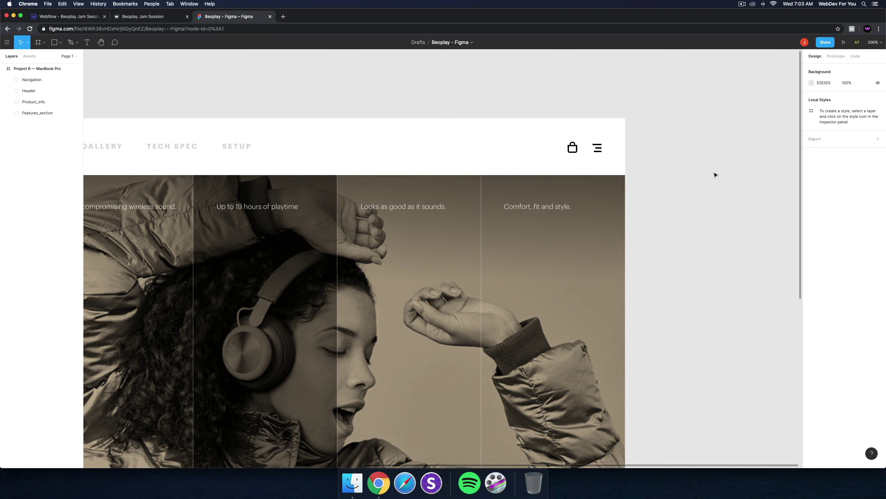
{"action": "key", "text": "shift+0"}
{"action": "left_click_drag", "start_coordinate": [546, 298], "coordinate": [566, 187]}
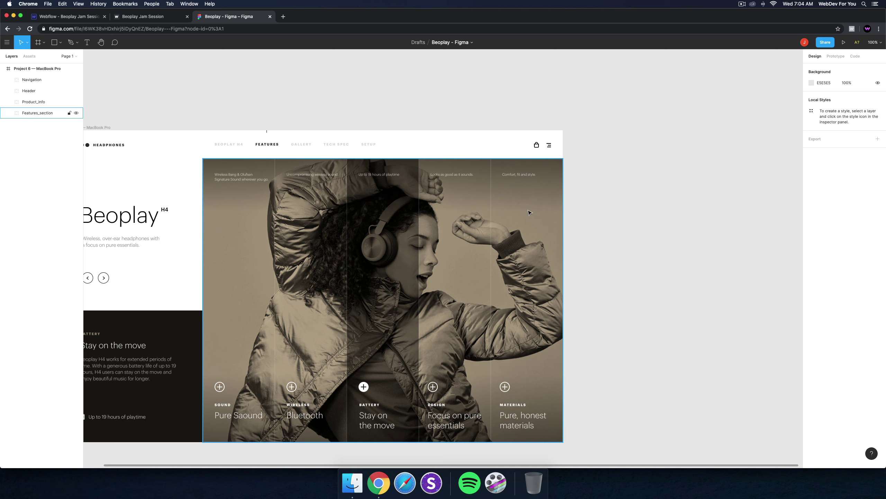
{"action": "left_click_drag", "start_coordinate": [586, 210], "coordinate": [693, 190]}
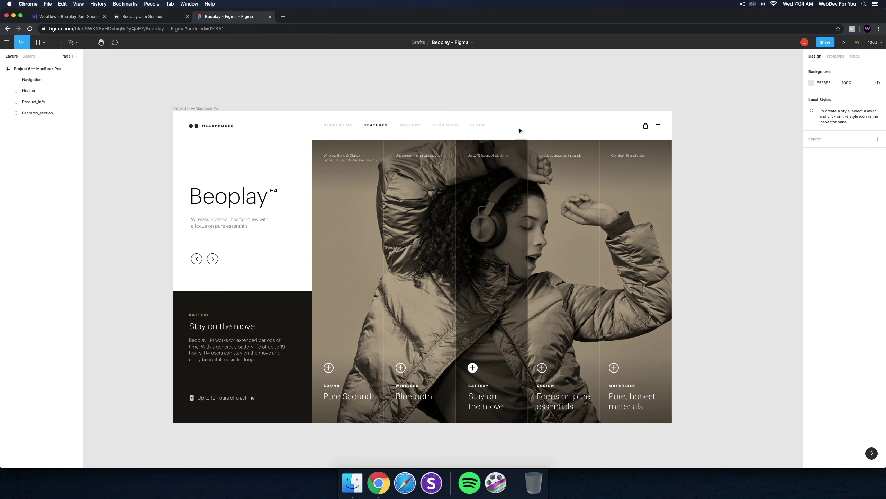
{"action": "scroll", "coordinate": [509, 98], "scroll_direction": "down", "scroll_amount": 2}
{"action": "scroll", "coordinate": [509, 98], "scroll_direction": "left", "scroll_amount": 2}
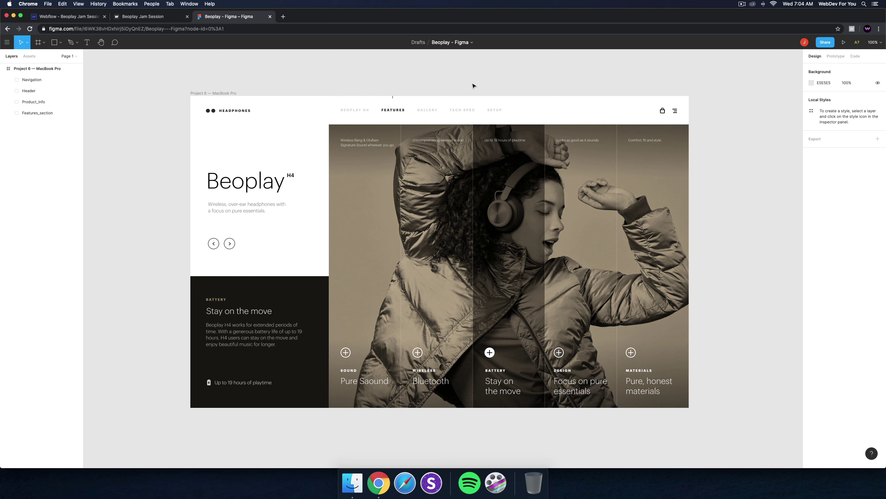
Return to the Webflow project, dismiss the publishing options, and enable ecommerce with the Products and Categories collections.
{"action": "left_click", "coordinate": [62, 16]}
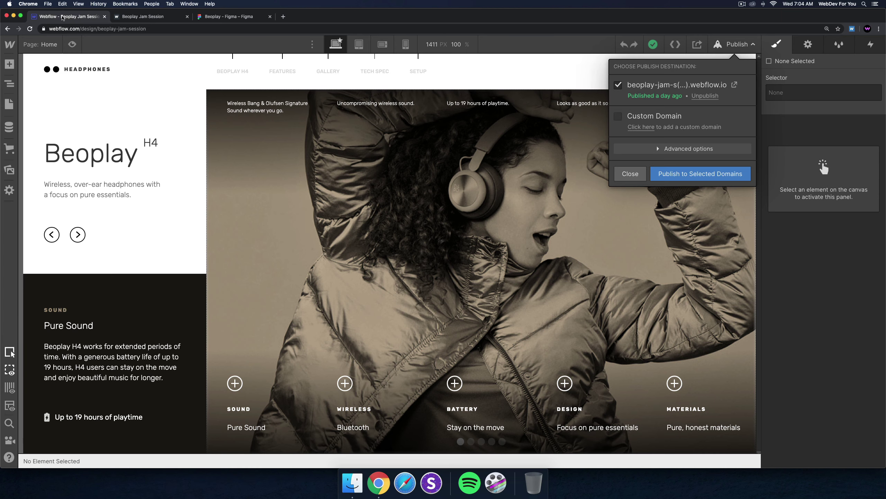
{"action": "left_click", "coordinate": [630, 174]}
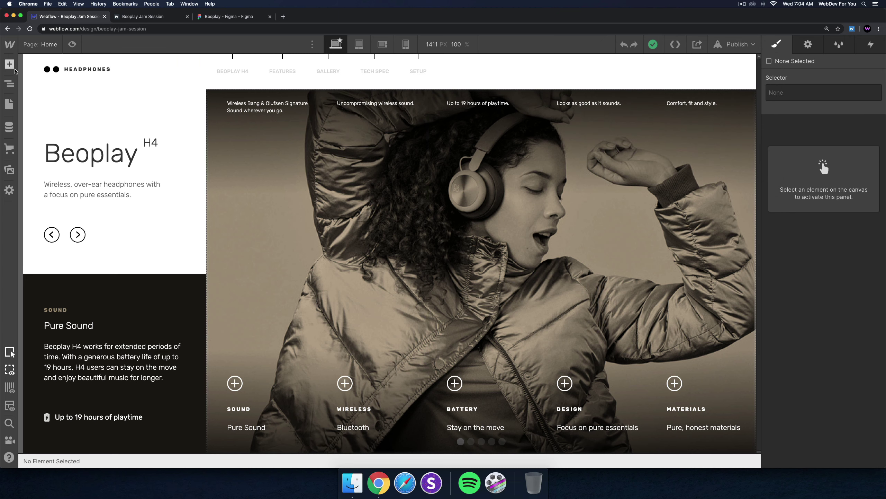
{"action": "left_click", "coordinate": [9, 64]}
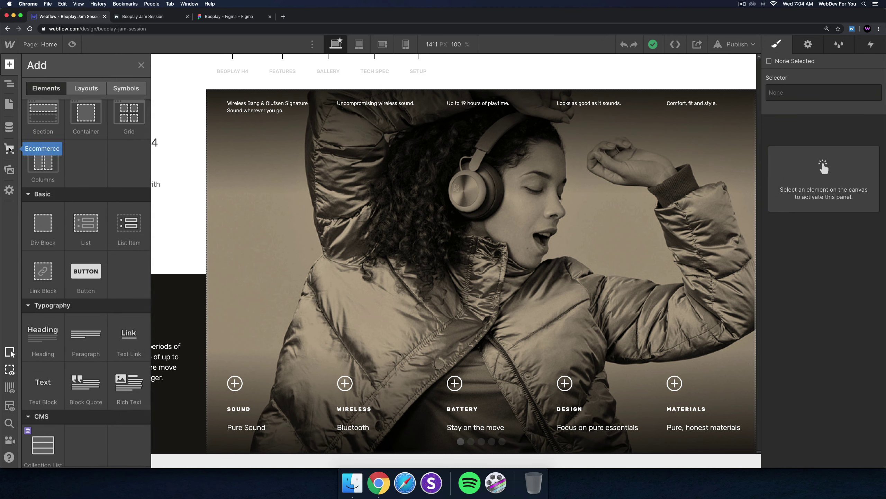
{"action": "left_click", "coordinate": [9, 149]}
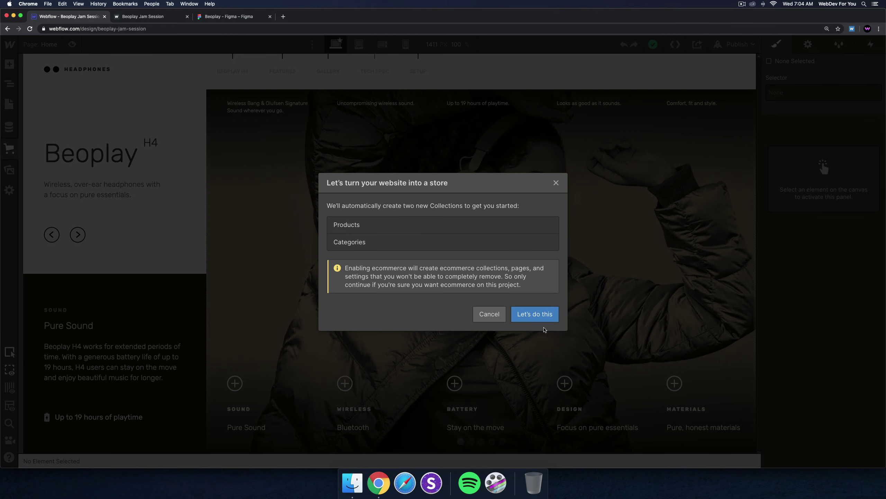
{"action": "left_click", "coordinate": [539, 315]}
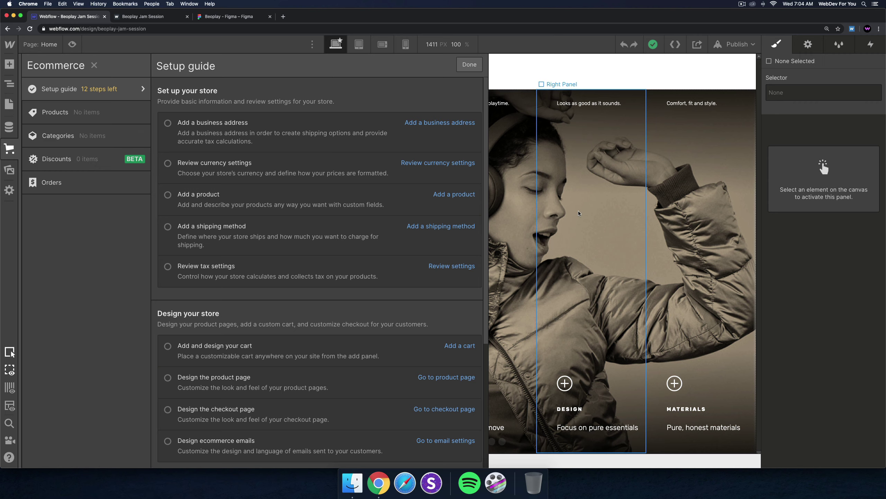
Add a div block inside the Right Navbar, after the SETUP link.
{"action": "left_click", "coordinate": [588, 215]}
{"action": "left_click", "coordinate": [10, 64]}
{"action": "scroll", "coordinate": [52, 280], "scroll_direction": "down", "scroll_amount": 5}
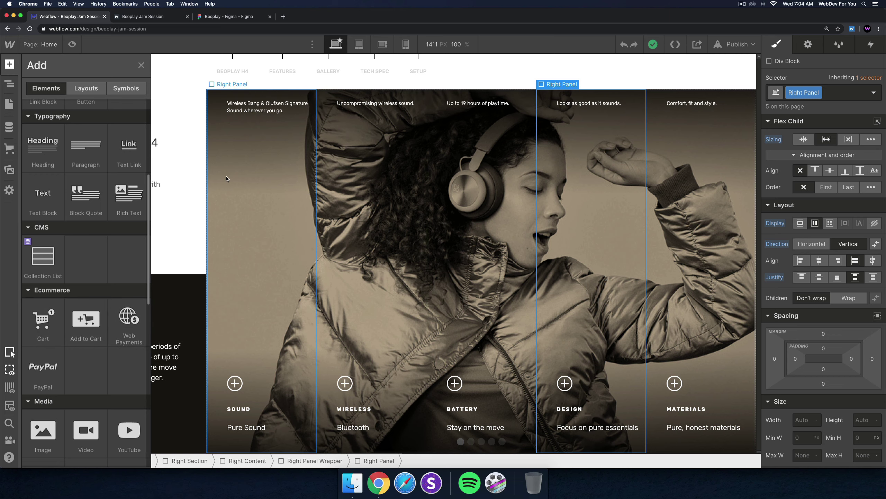
{"action": "left_click", "coordinate": [594, 61]}
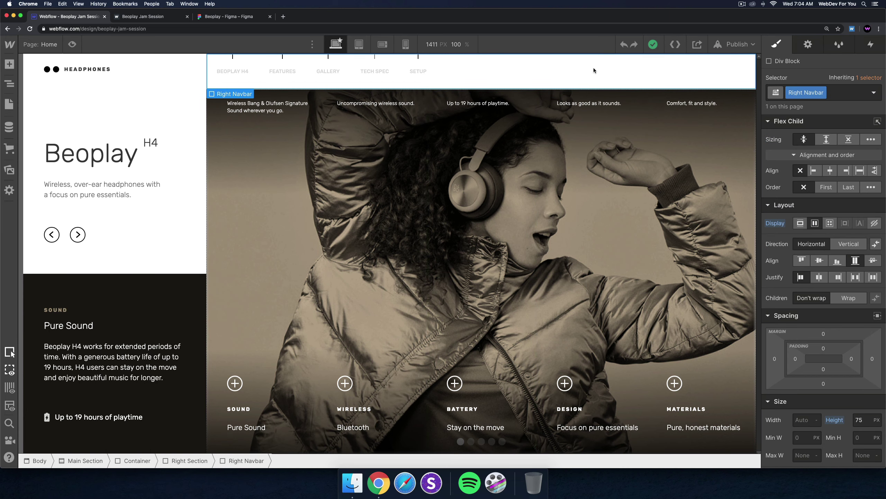
{"action": "left_click", "coordinate": [9, 64]}
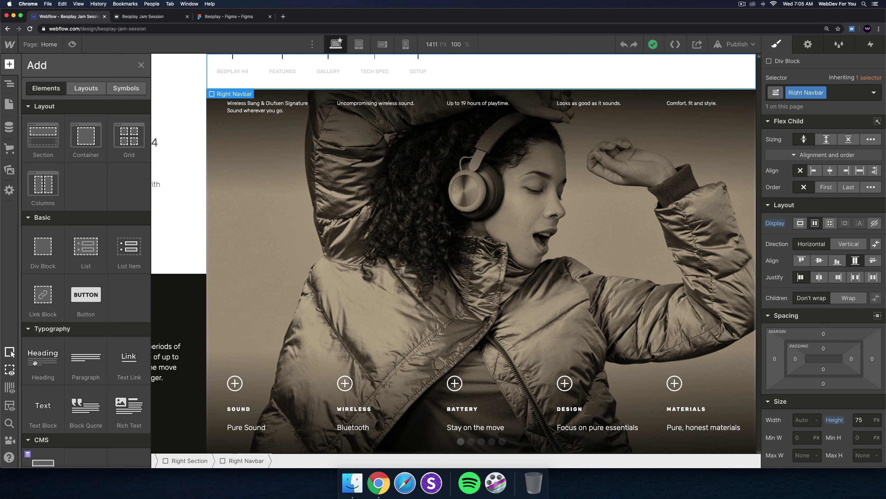
{"action": "scroll", "coordinate": [35, 362], "scroll_direction": "down", "scroll_amount": 5}
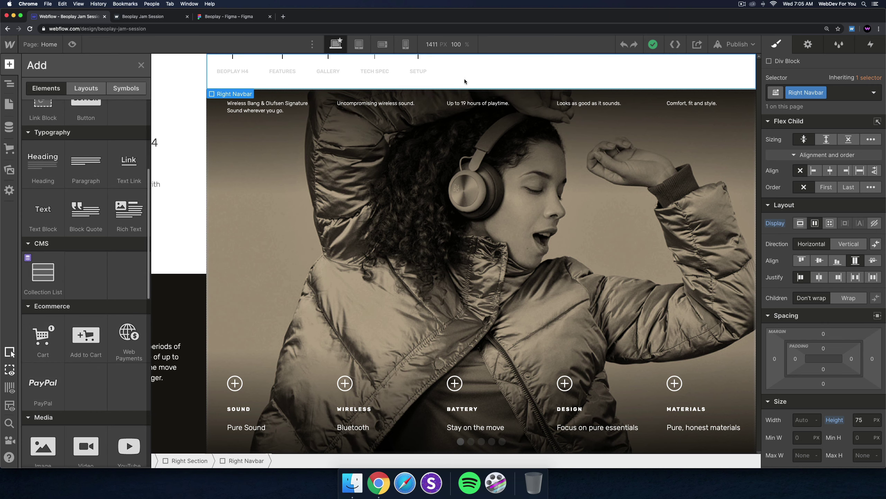
{"action": "left_click", "coordinate": [485, 80]}
{"action": "key", "text": "super+e"}
{"action": "type", "text": "div"}
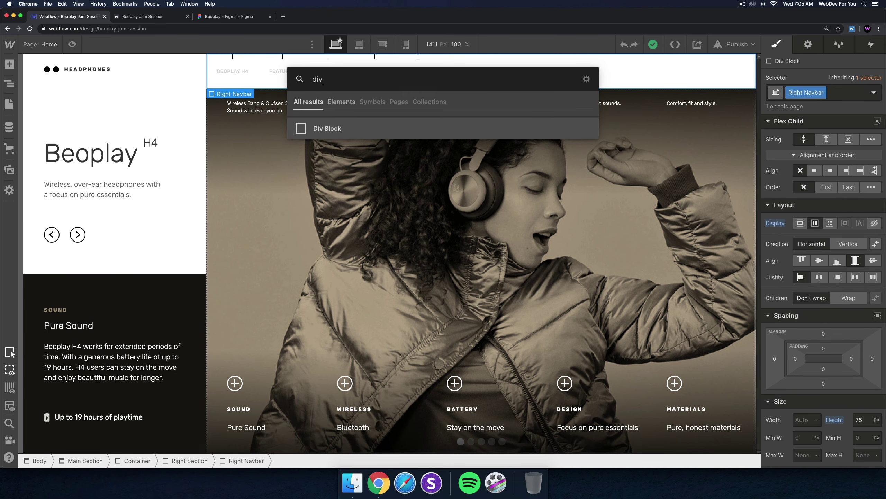
{"action": "key", "text": "Return"}
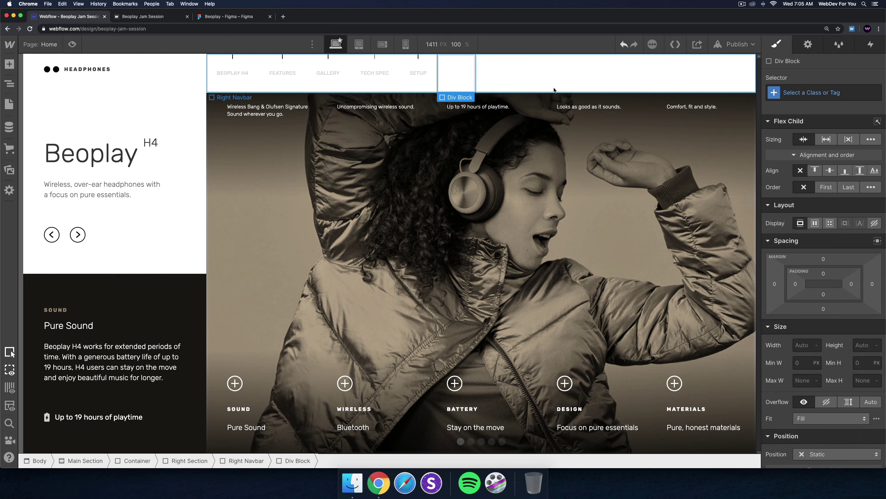
Give the new div block in the navbar the class Cart Wrapper.
{"action": "left_click", "coordinate": [828, 92]}
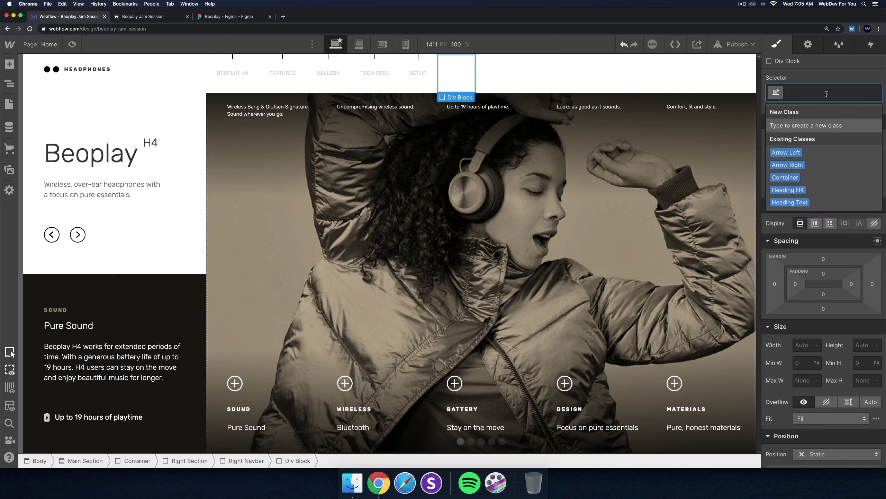
{"action": "type", "text": "Cart"}
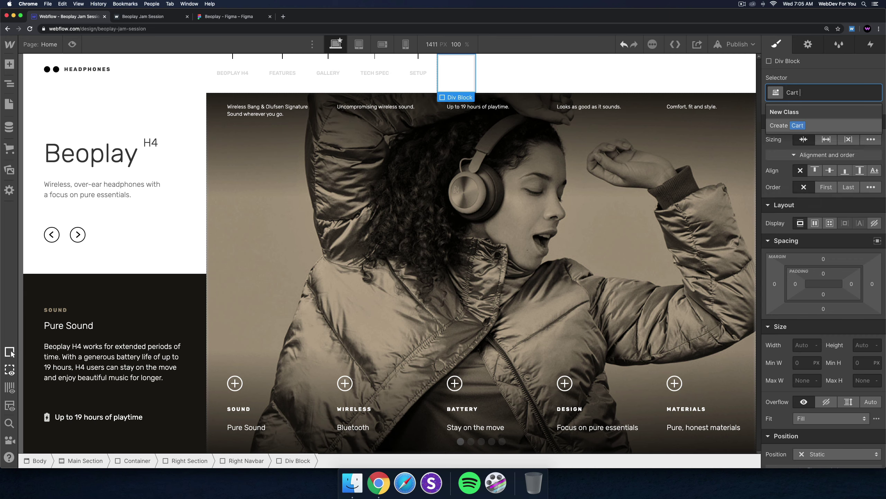
{"action": "key", "text": "super+a"}
{"action": "type", "text": "Right Navbar"}
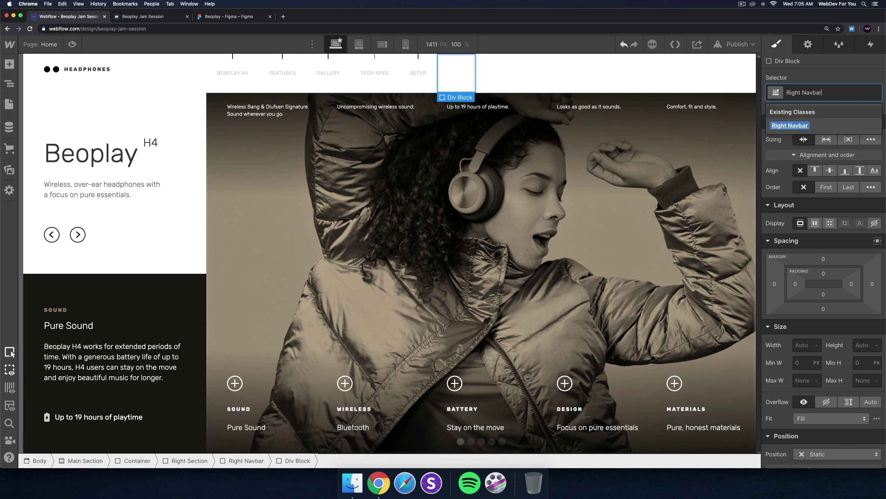
{"action": "key", "text": "super+a"}
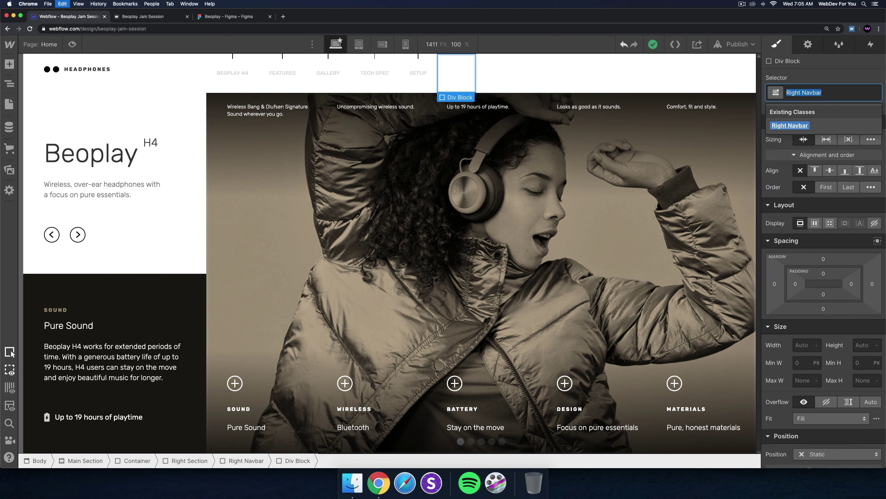
{"action": "type", "text": "Cart Wrapper"}
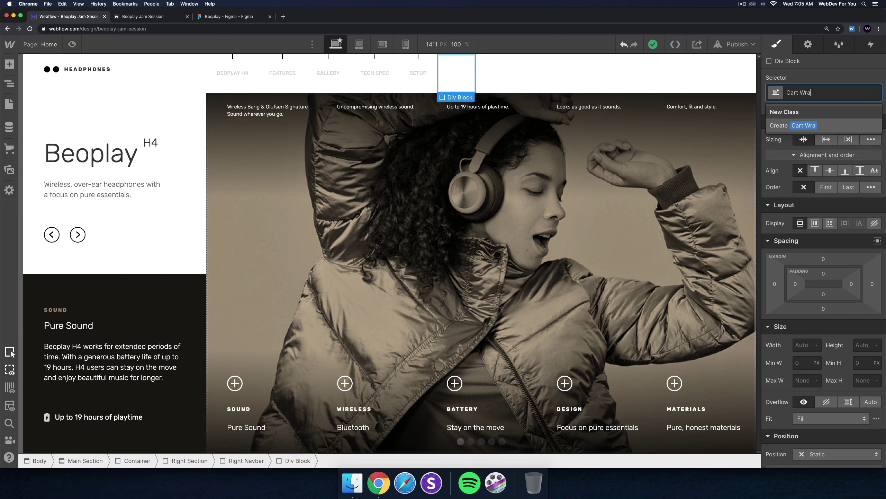
{"action": "key", "text": "Return"}
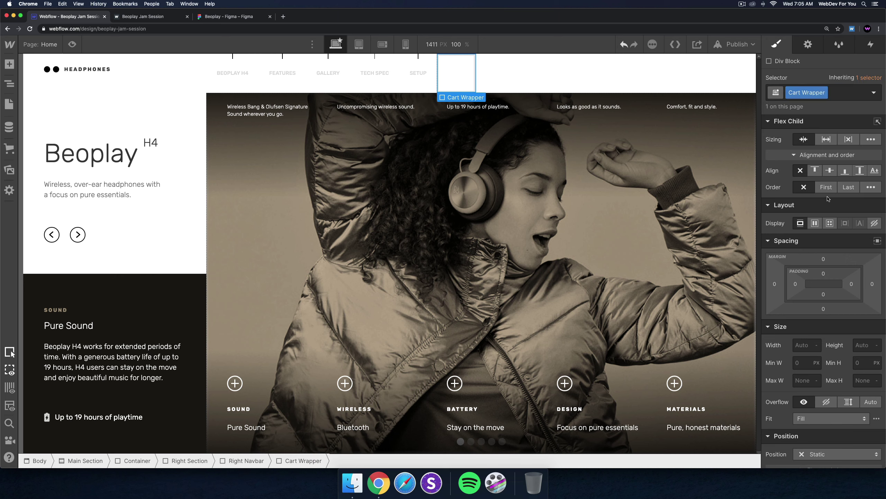
Try space-between justification on the Right Navbar's items, and undo it.
{"action": "left_click", "coordinate": [629, 80]}
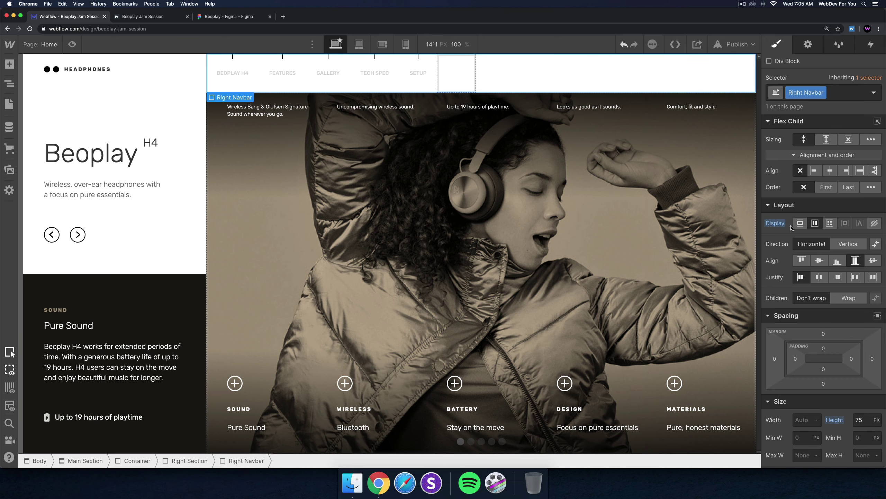
{"action": "left_click", "coordinate": [855, 278]}
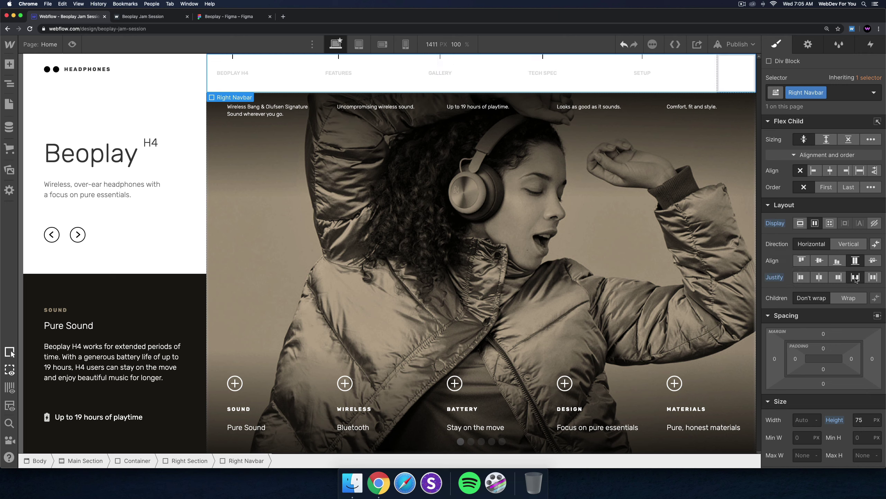
{"action": "key", "text": "super+z"}
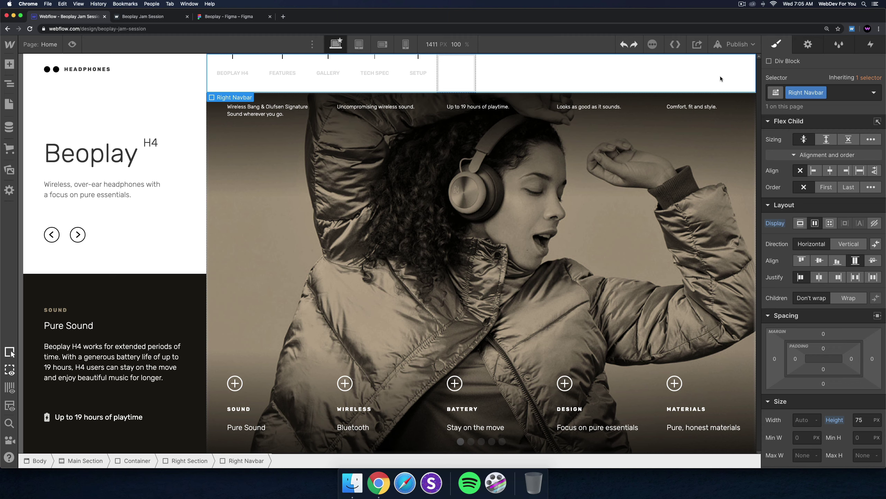
Set the Cart Wrapper's position to absolute, anchored along the right side with top, right and bottom at 0%.
{"action": "left_click", "coordinate": [467, 74]}
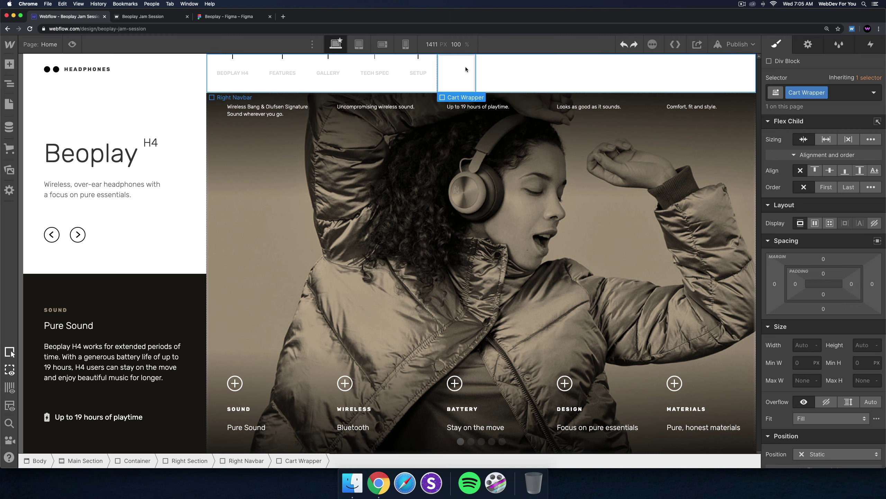
{"action": "scroll", "coordinate": [837, 317], "scroll_direction": "down", "scroll_amount": 4}
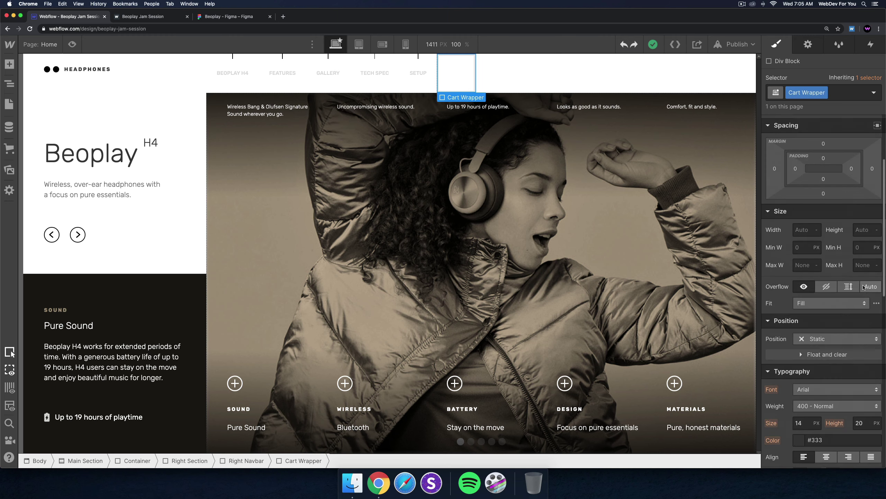
{"action": "left_click", "coordinate": [821, 343]}
{"action": "left_click", "coordinate": [820, 363]}
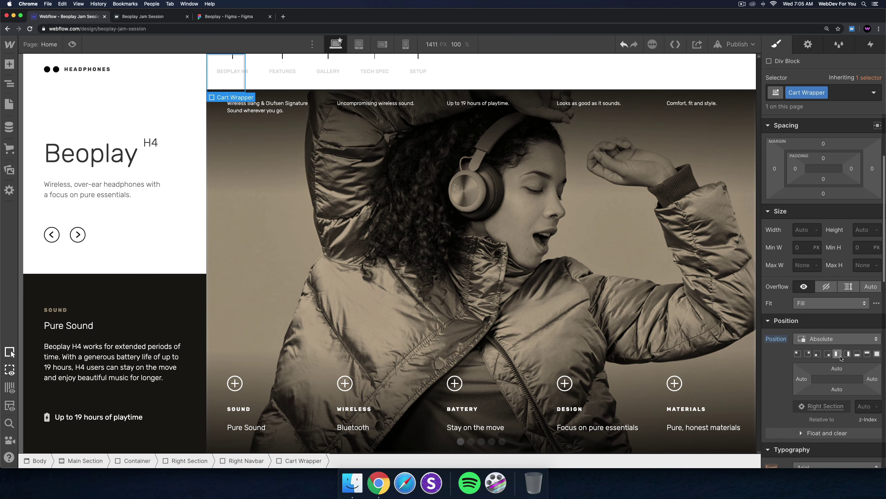
{"action": "left_click", "coordinate": [848, 355]}
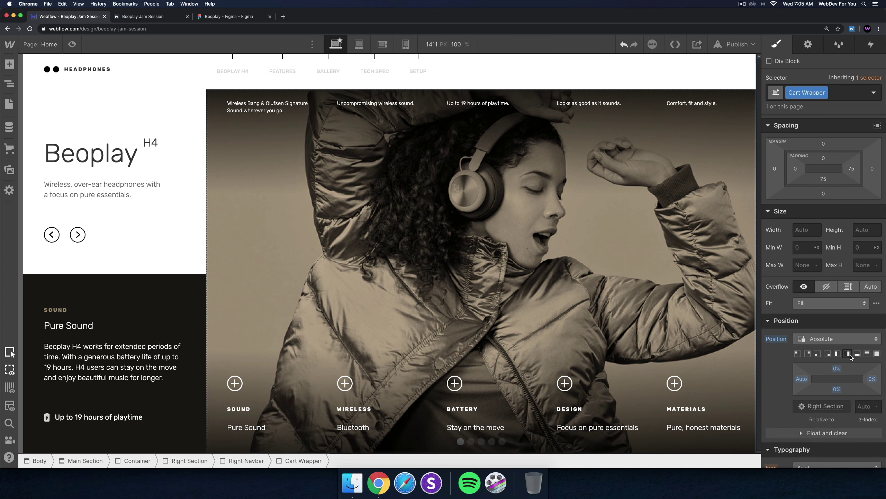
{"action": "scroll", "coordinate": [854, 262], "scroll_direction": "up", "scroll_amount": 2}
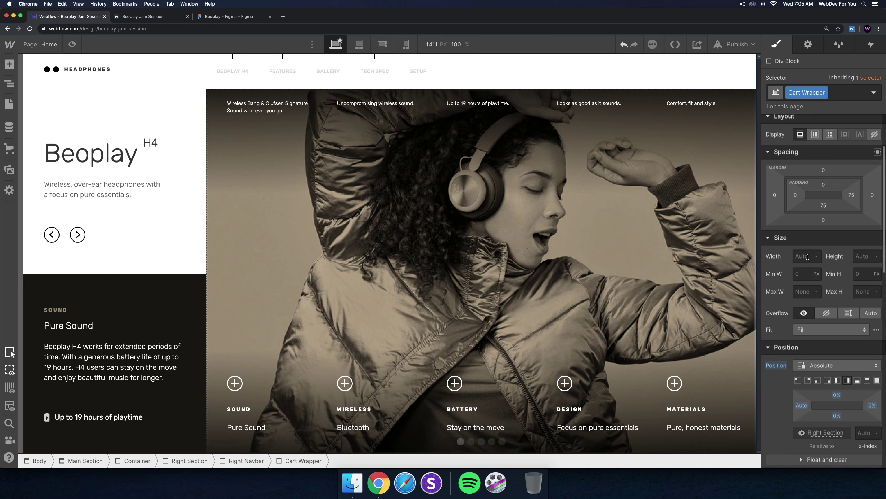
{"action": "left_click", "coordinate": [10, 85]}
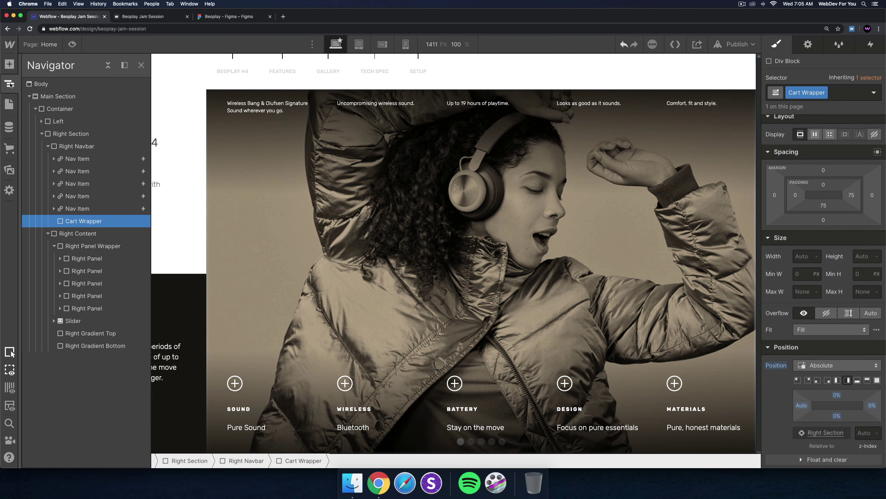
{"action": "left_click", "coordinate": [10, 85]}
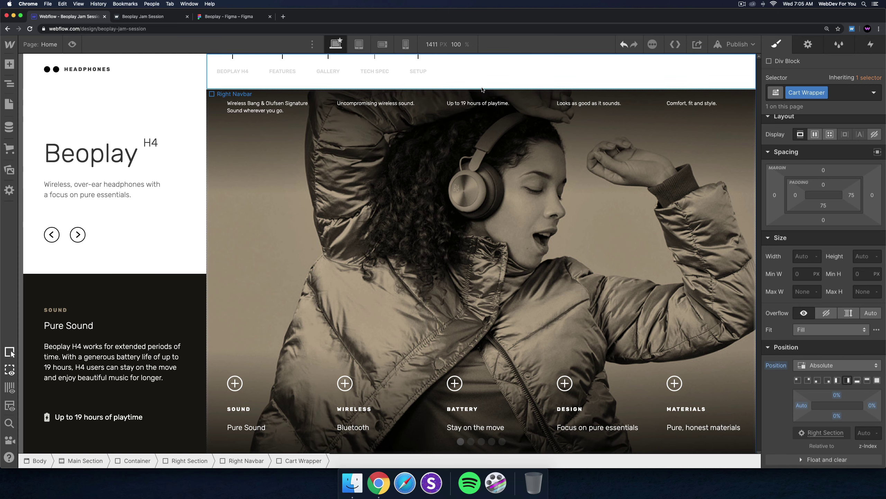
{"action": "key", "text": "super+e"}
{"action": "type", "text": "div"}
{"action": "key", "text": "BackSpace"}
{"action": "key", "text": "BackSpace"}
{"action": "key", "text": "BackSpace"}
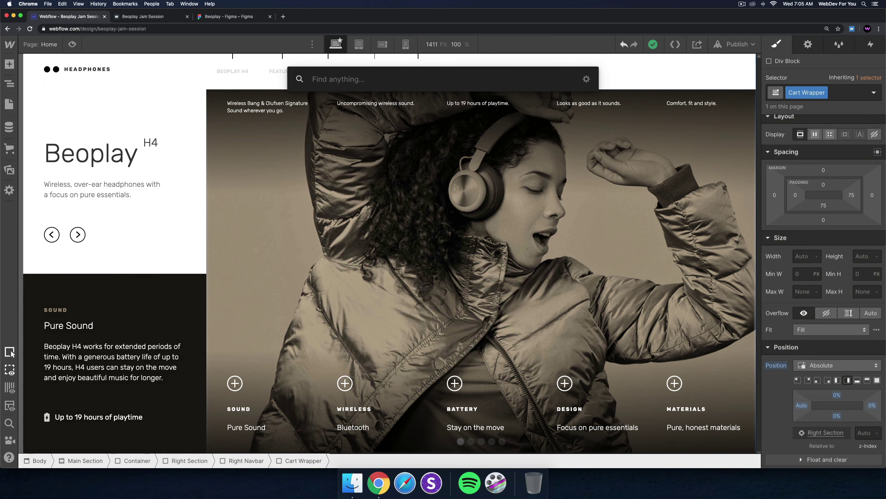
{"action": "type", "text": "image"}
{"action": "key", "text": "Return"}
{"action": "key", "text": "Delete"}
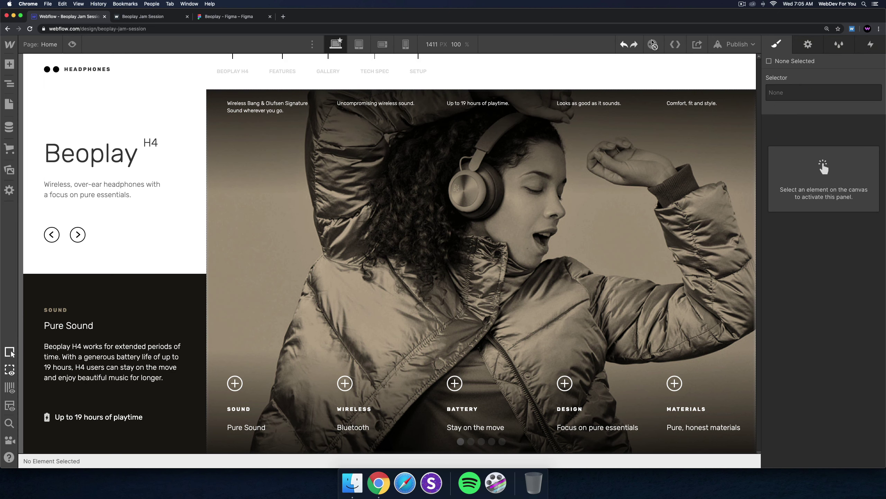
Add an ecommerce Cart element inside the Cart Wrapper and select its Cart Button.
{"action": "left_click", "coordinate": [10, 84]}
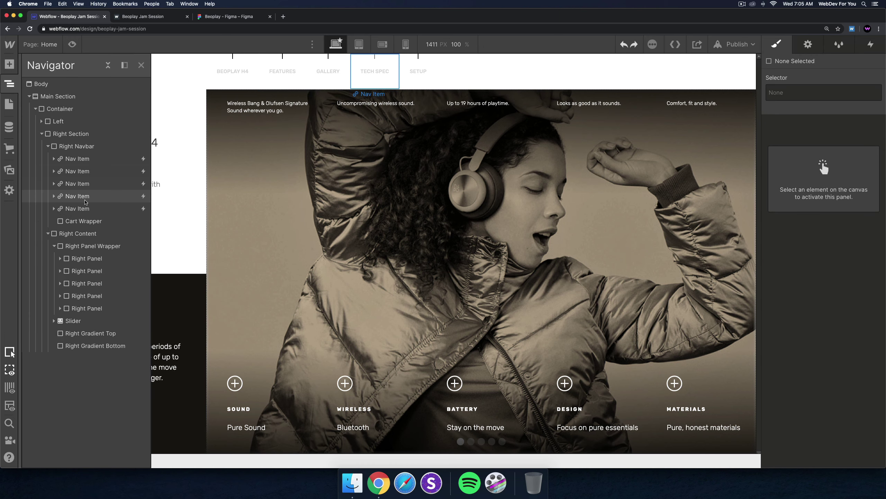
{"action": "left_click", "coordinate": [85, 222]}
{"action": "key", "text": "super+e"}
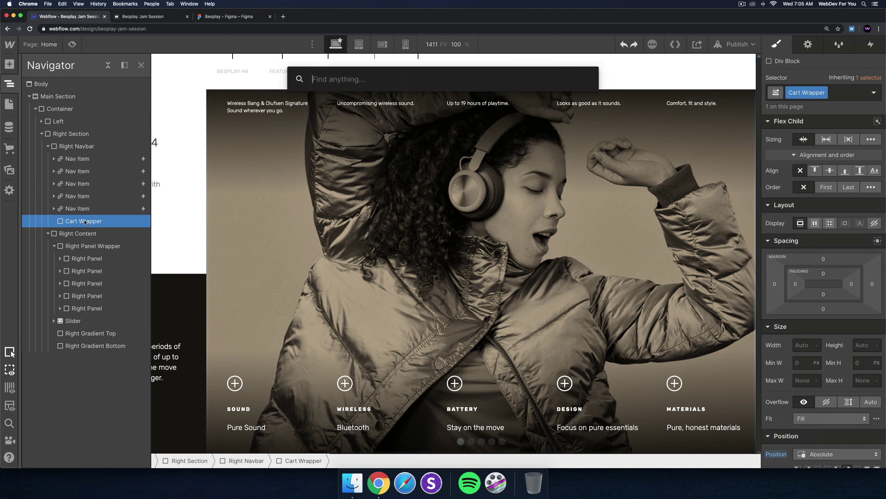
{"action": "type", "text": "cart"}
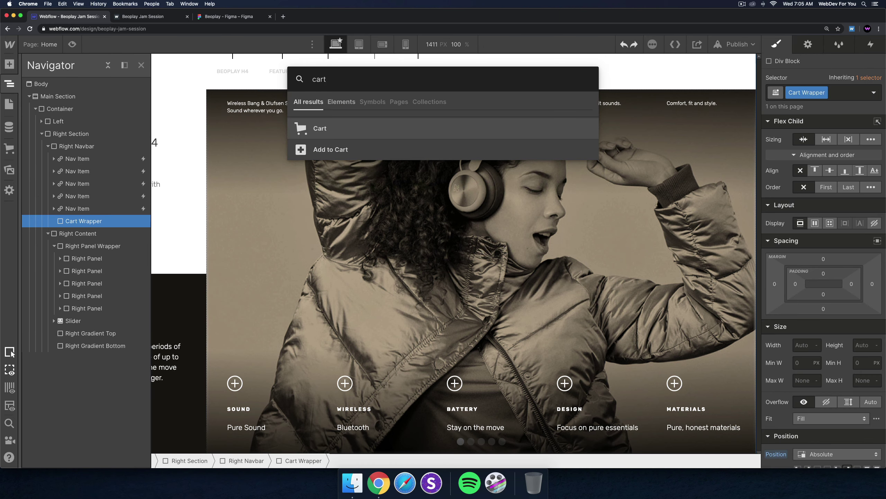
{"action": "key", "text": "Return"}
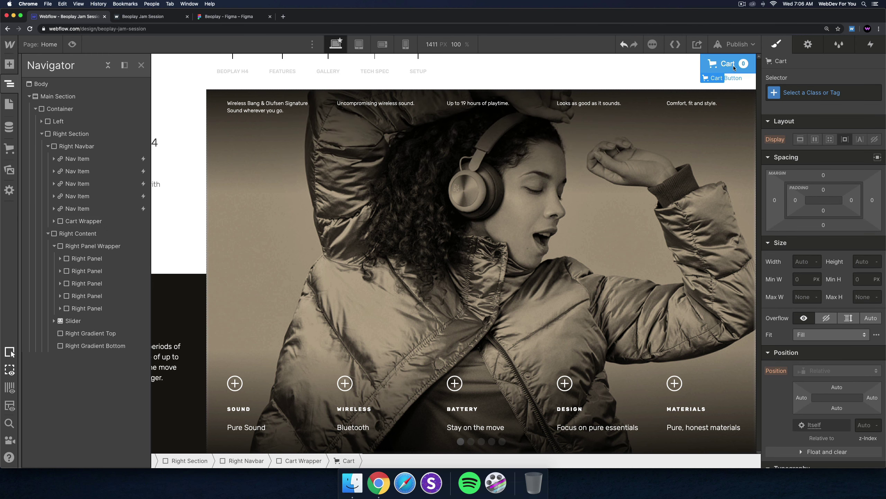
{"action": "left_click", "coordinate": [707, 72]}
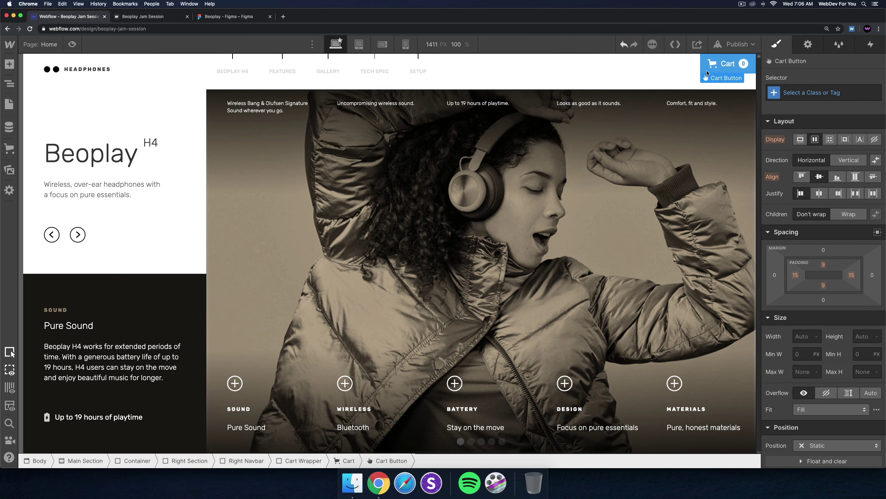
Preview the page and test opening and closing the cart from the blue cart button.
{"action": "key", "text": "super+shift+p"}
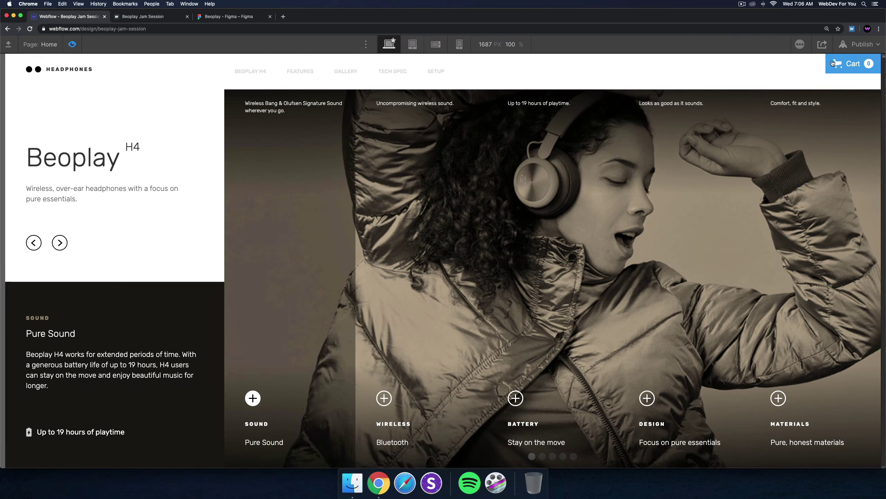
{"action": "left_click", "coordinate": [833, 63]}
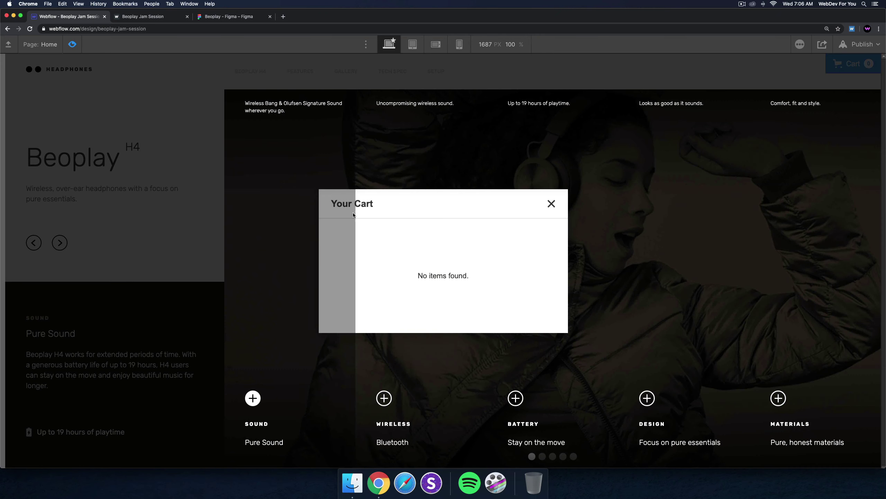
{"action": "left_click", "coordinate": [551, 203]}
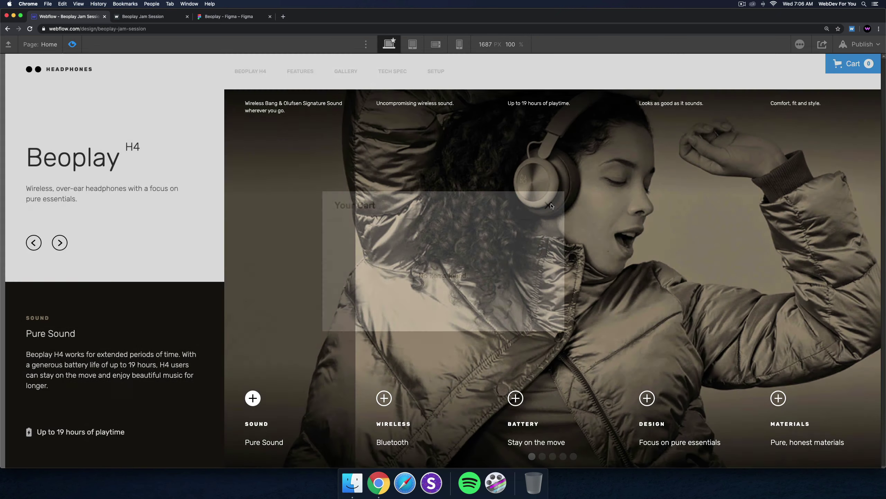
{"action": "key", "text": "super+shift+p"}
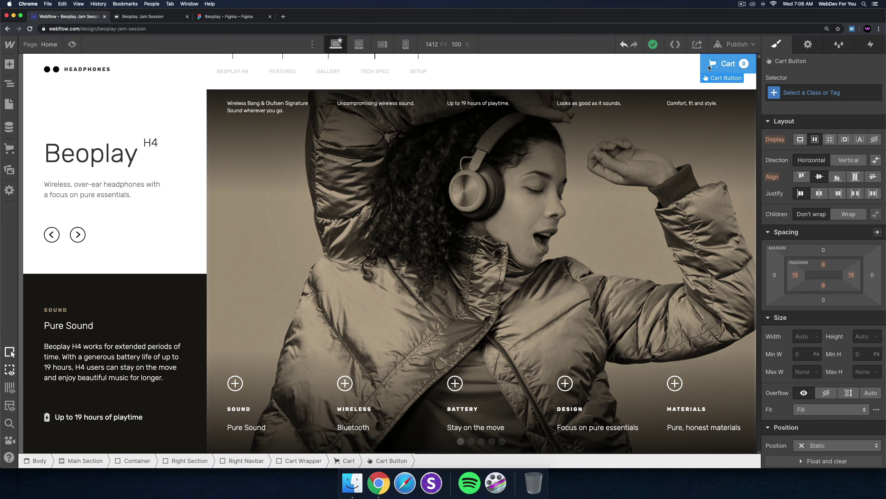
Add an image inside the Cart Button and use cart.svg as its source.
{"action": "key", "text": "super+e"}
{"action": "type", "text": "image"}
{"action": "key", "text": "Return"}
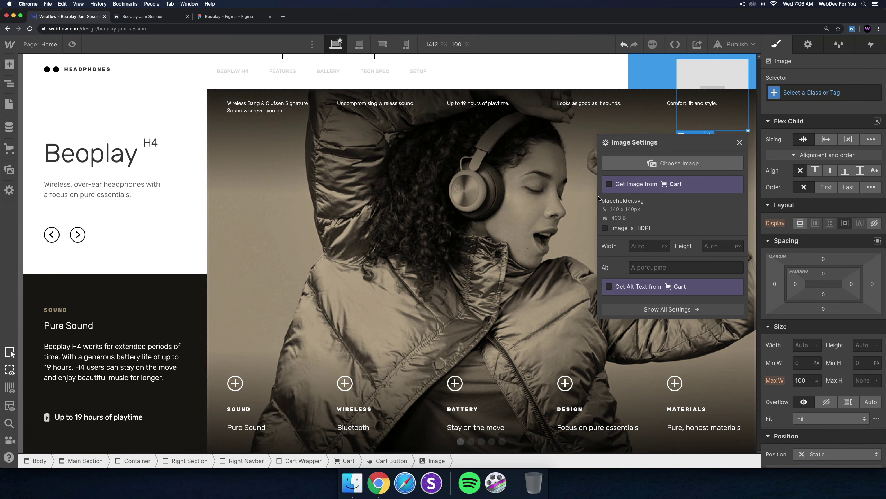
{"action": "left_click", "coordinate": [622, 185]}
{"action": "left_click", "coordinate": [670, 163]}
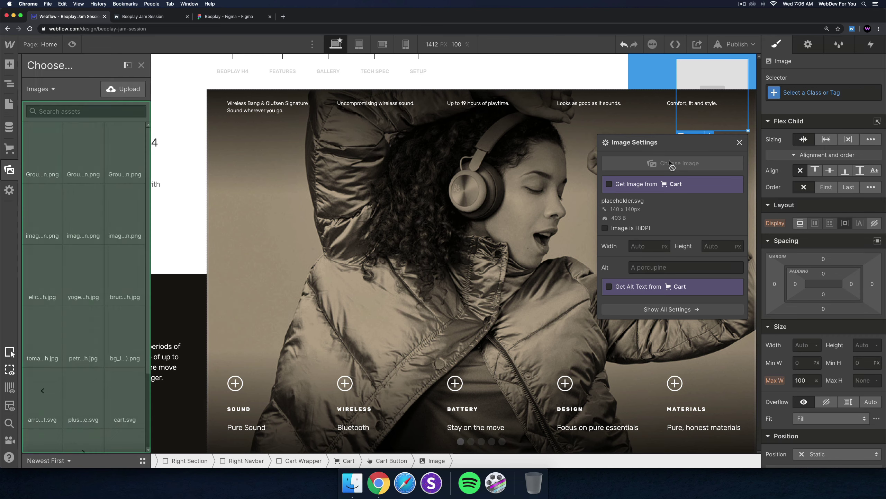
{"action": "scroll", "coordinate": [95, 206], "scroll_direction": "down", "scroll_amount": 1}
{"action": "left_click", "coordinate": [127, 284]}
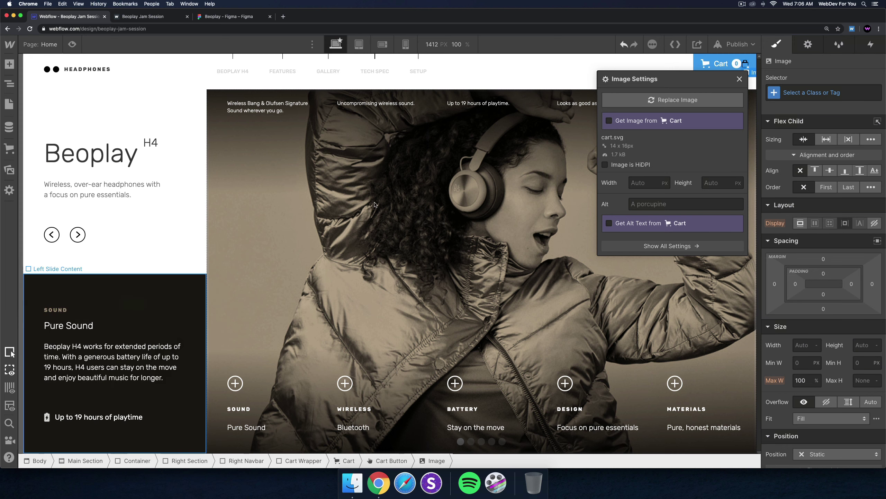
Hide the Cart Button's default icon, its Cart text and the Cart Quantity by setting their display to none.
{"action": "left_click", "coordinate": [745, 64]}
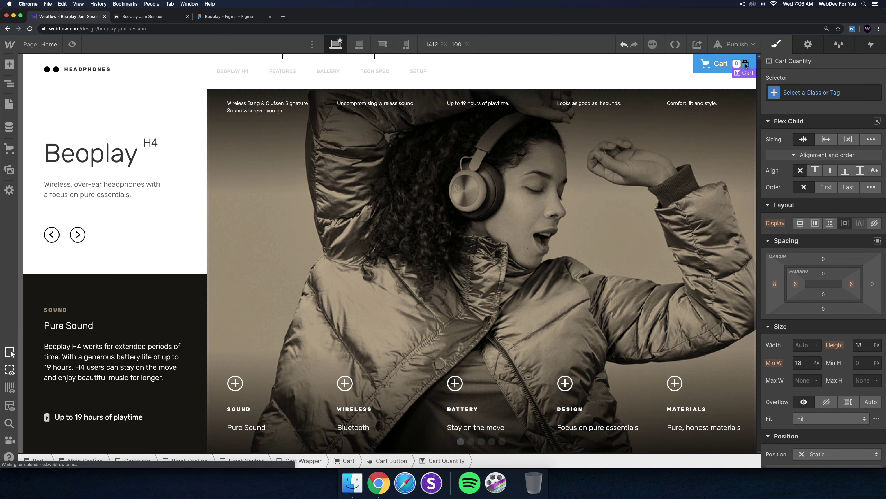
{"action": "left_click", "coordinate": [705, 66]}
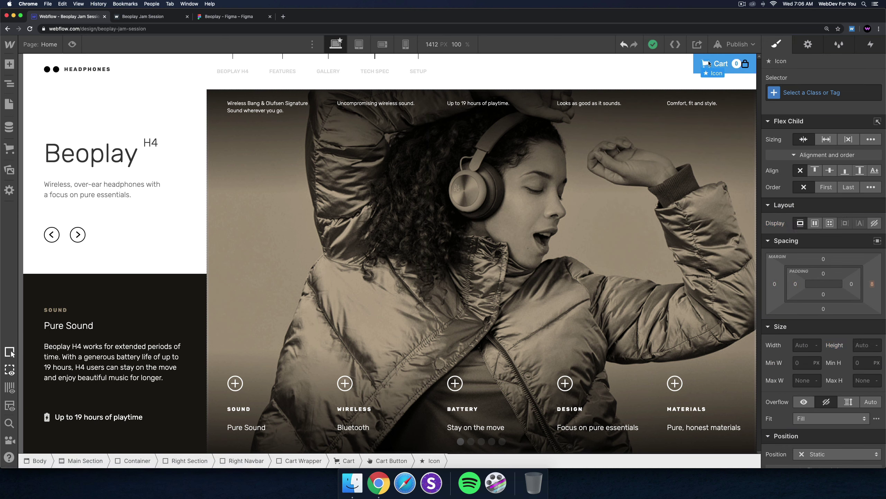
{"action": "key", "text": "super+z"}
{"action": "key", "text": "super+z"}
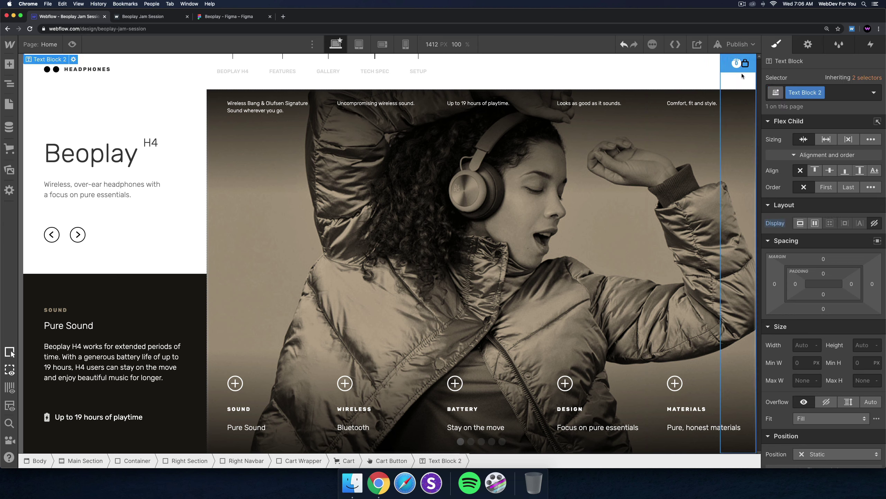
{"action": "left_click", "coordinate": [735, 65]}
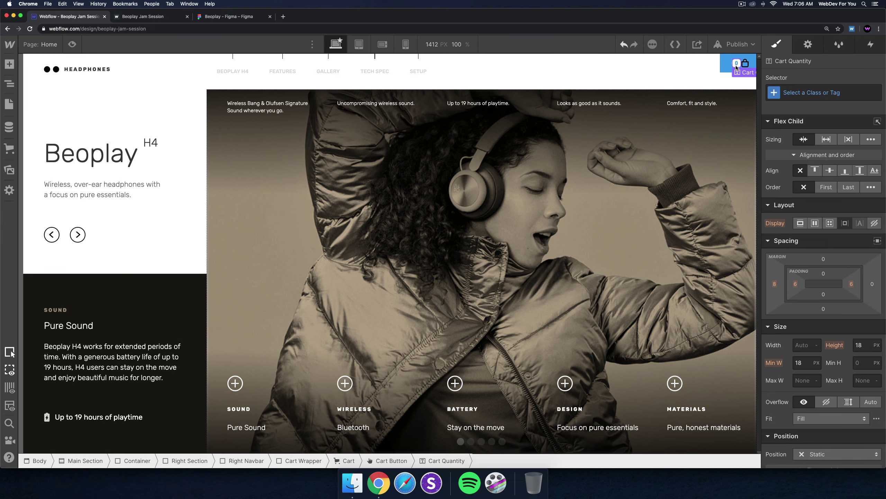
{"action": "left_click", "coordinate": [874, 223]}
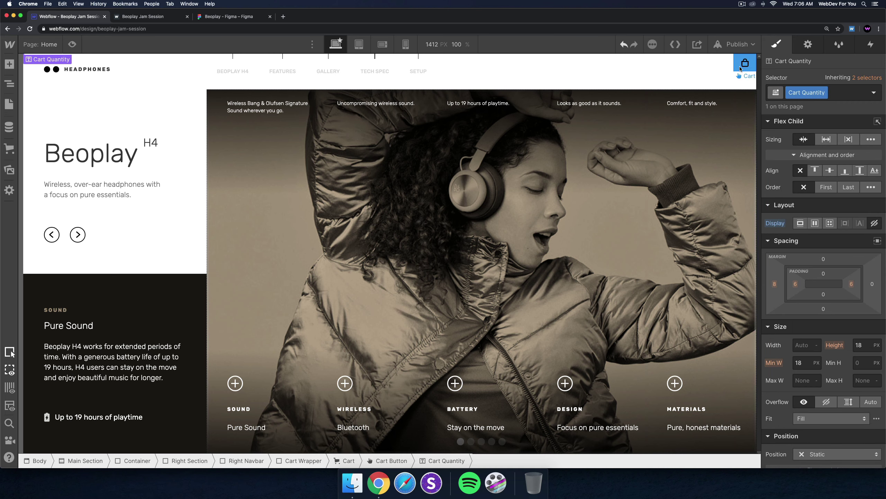
Make the Cart Button's background colour fully transparent with an alpha of 0.
{"action": "left_click", "coordinate": [740, 67]}
{"action": "scroll", "coordinate": [787, 308], "scroll_direction": "down", "scroll_amount": 10}
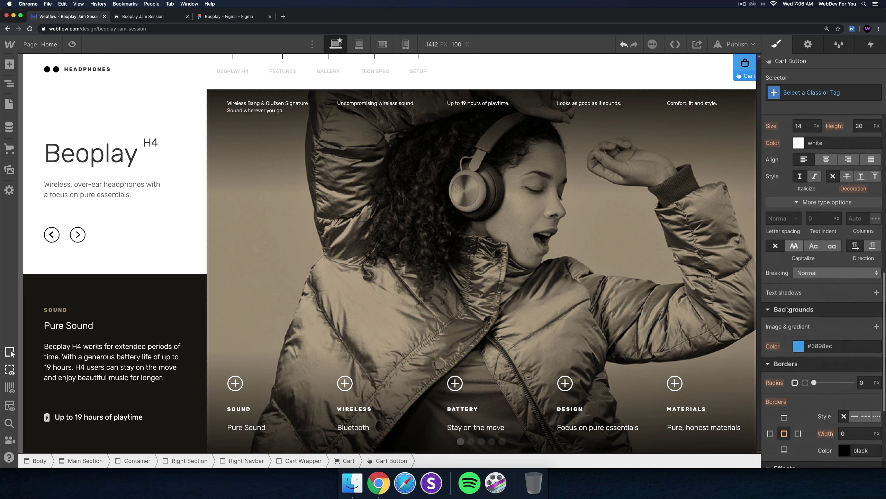
{"action": "scroll", "coordinate": [787, 309], "scroll_direction": "down", "scroll_amount": 2}
{"action": "left_click", "coordinate": [798, 289]}
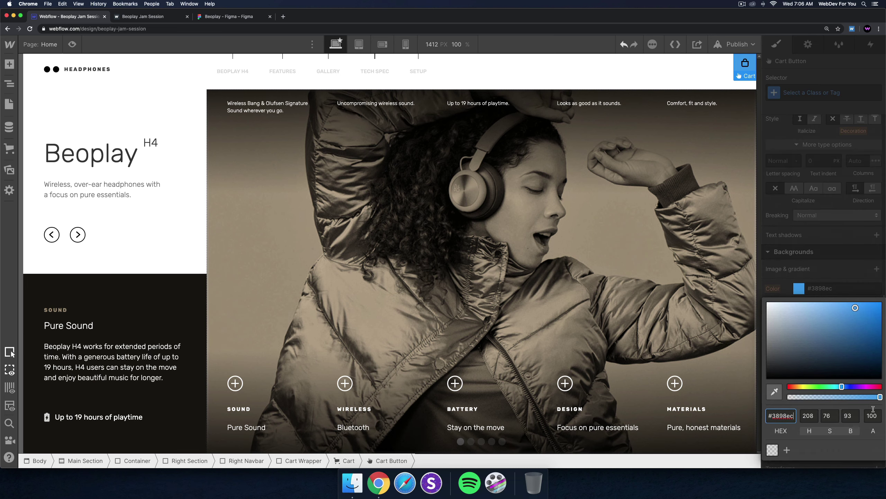
{"action": "left_click_drag", "start_coordinate": [879, 397], "coordinate": [789, 397]}
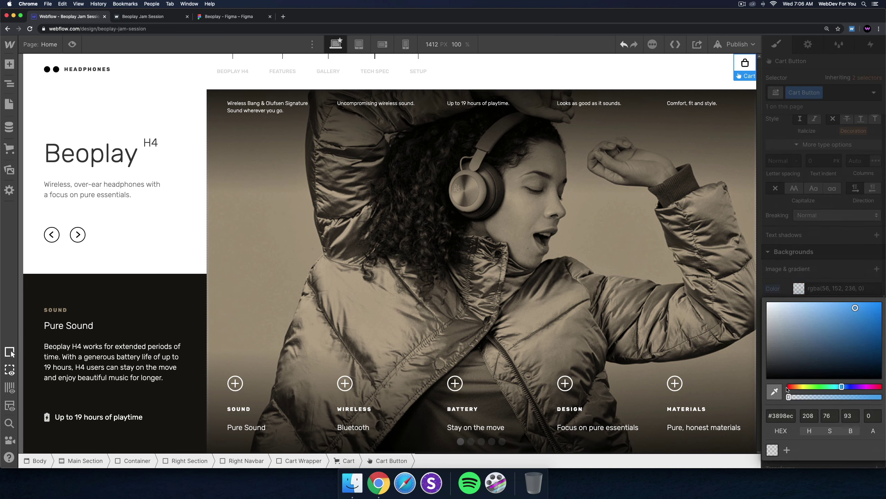
{"action": "left_click", "coordinate": [831, 269]}
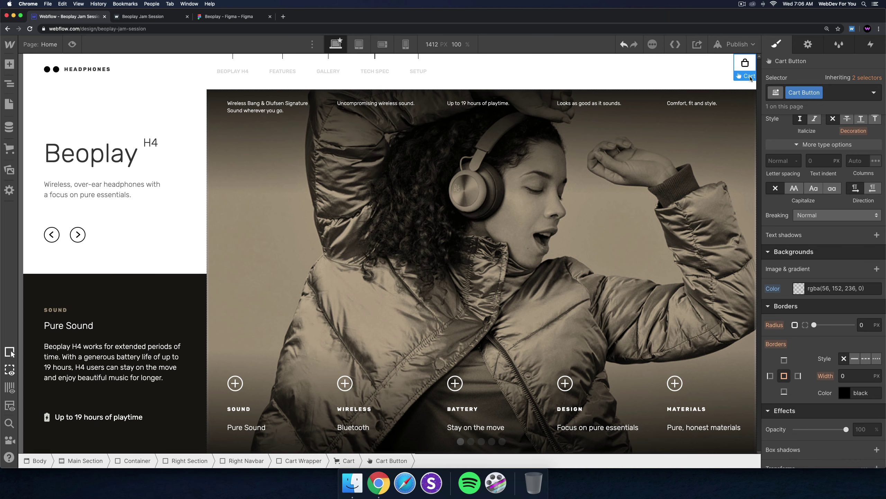
Preview the page and check that the bag icon opens the cart, closing it again.
{"action": "left_click", "coordinate": [75, 46]}
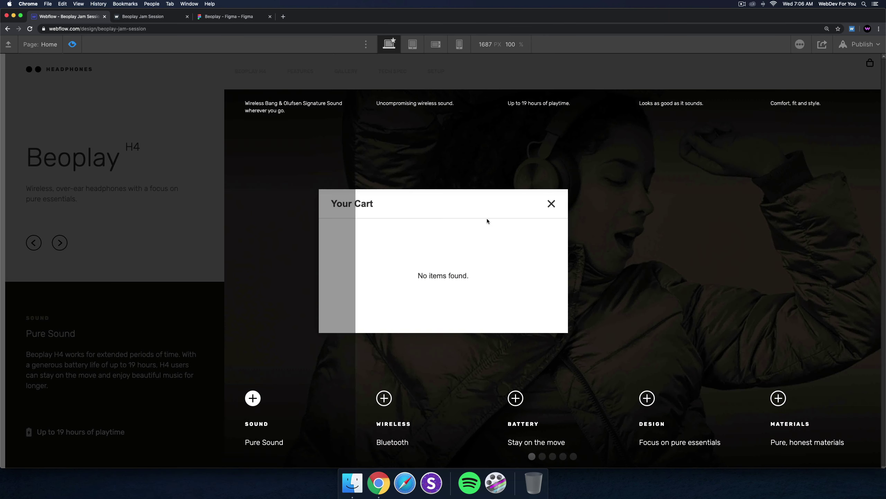
{"action": "left_click", "coordinate": [551, 204]}
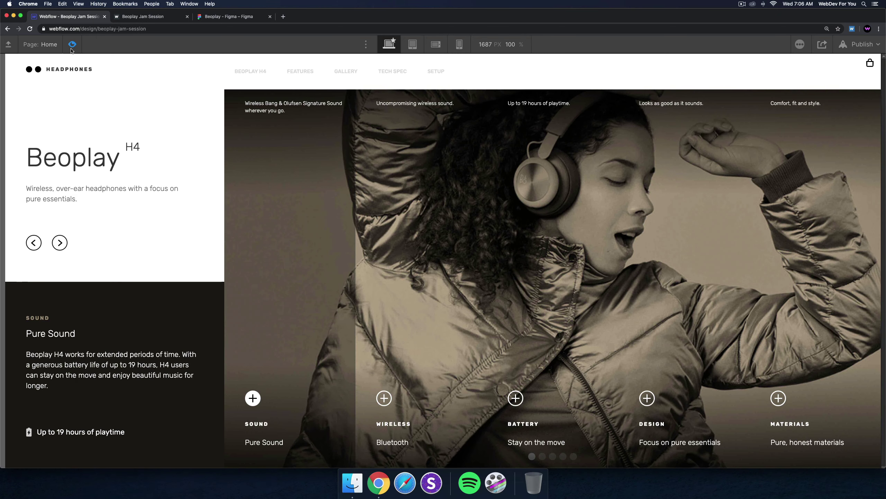
{"action": "left_click", "coordinate": [71, 48]}
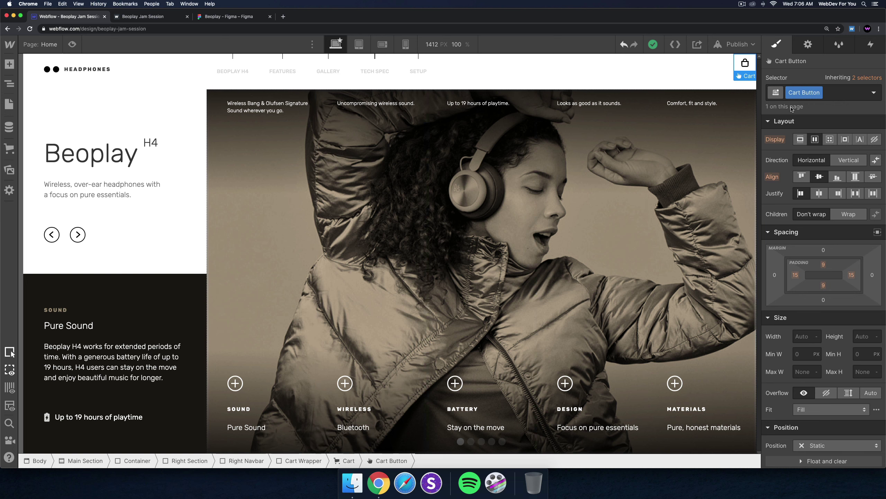
Set the Cart Wrapper's width to 100 px and its height to 75 px.
{"action": "scroll", "coordinate": [792, 109], "scroll_direction": "down", "scroll_amount": 1}
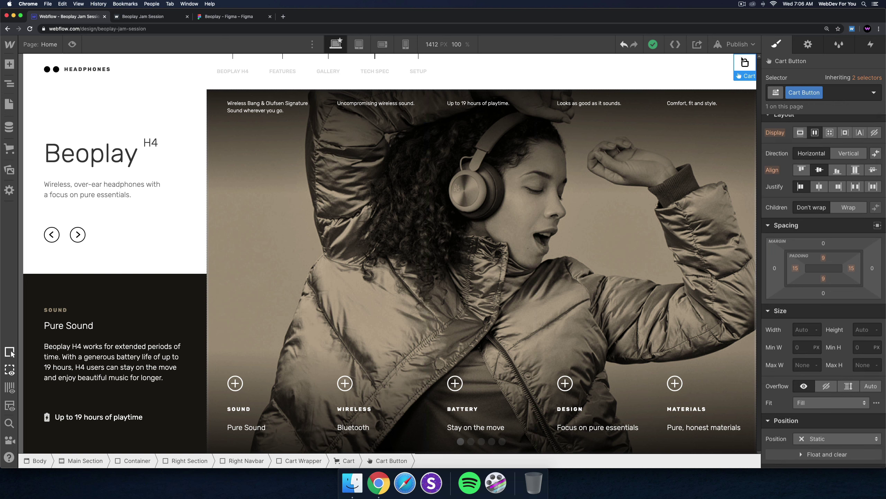
{"action": "left_click", "coordinate": [349, 461]}
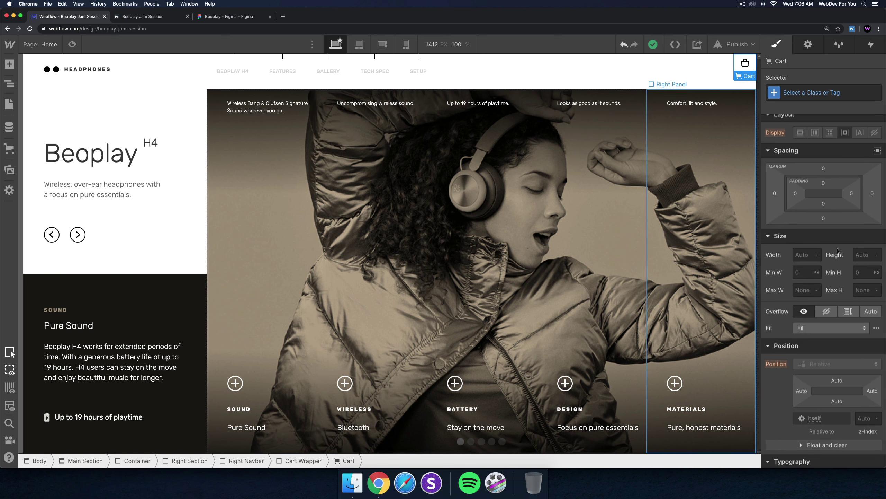
{"action": "left_click", "coordinate": [303, 460]}
{"action": "scroll", "coordinate": [861, 280], "scroll_direction": "down", "scroll_amount": 4}
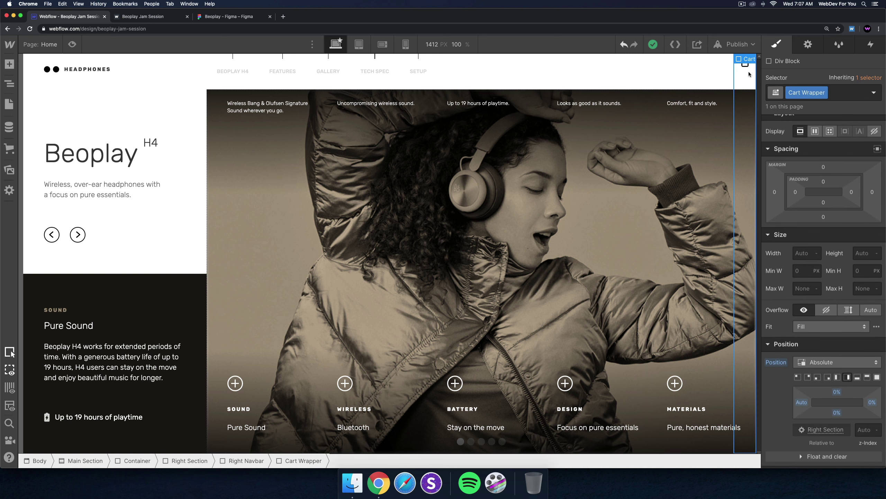
{"action": "left_click", "coordinate": [798, 254]}
{"action": "type", "text": "100"}
{"action": "key", "text": "Tab"}
{"action": "type", "text": "100"}
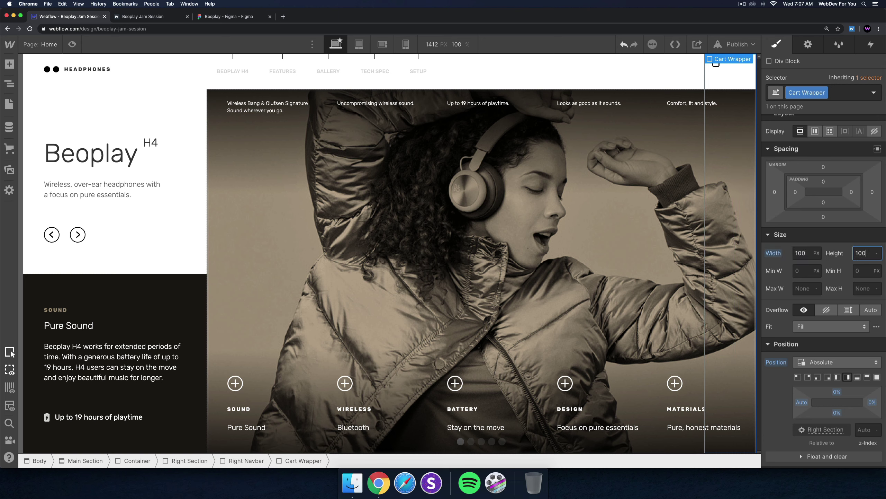
{"action": "key", "text": "Return"}
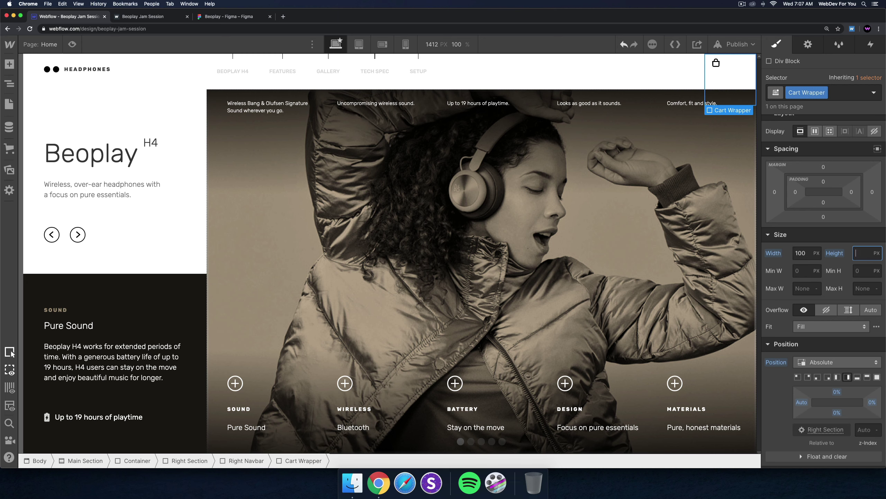
{"action": "type", "text": "75"}
{"action": "key", "text": "Return"}
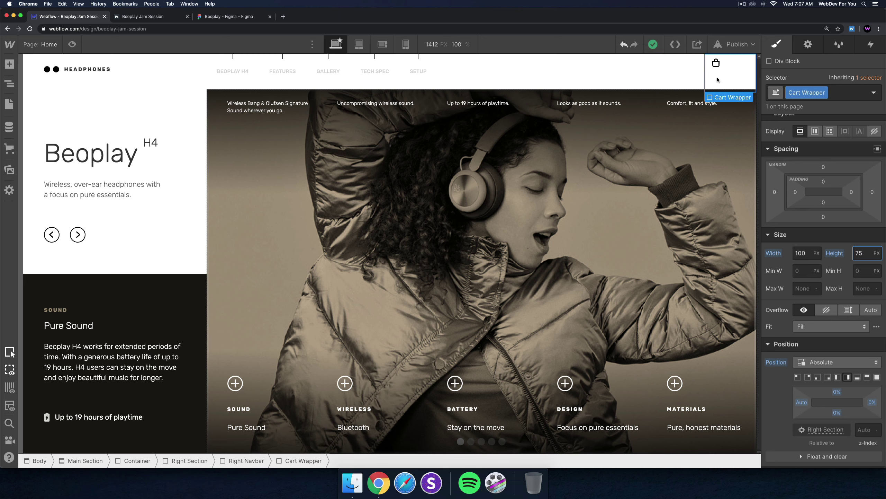
Make the Cart Wrapper a horizontal flex container with its children vertically centred.
{"action": "scroll", "coordinate": [782, 150], "scroll_direction": "up", "scroll_amount": 3}
{"action": "left_click", "coordinate": [815, 223]}
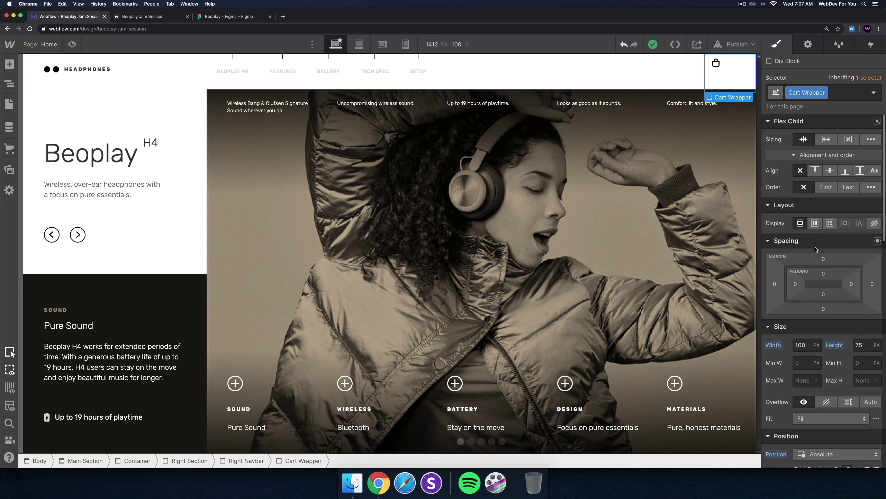
{"action": "left_click", "coordinate": [819, 260]}
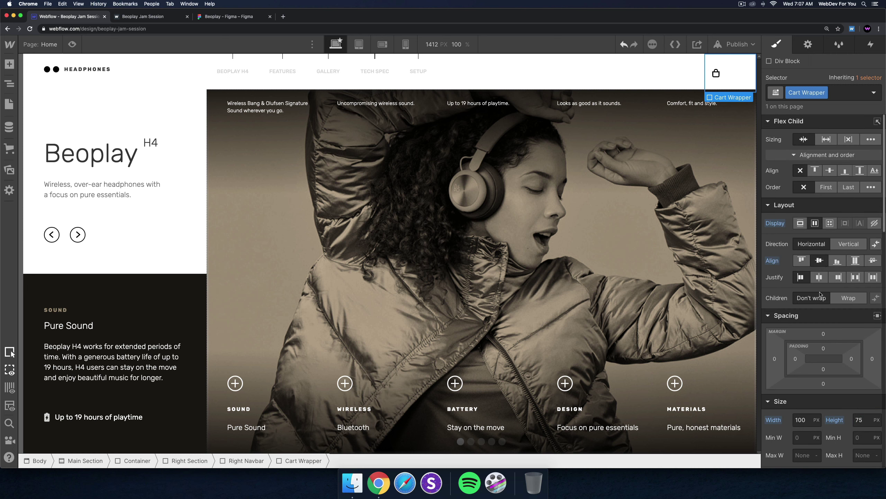
{"action": "left_click", "coordinate": [670, 79]}
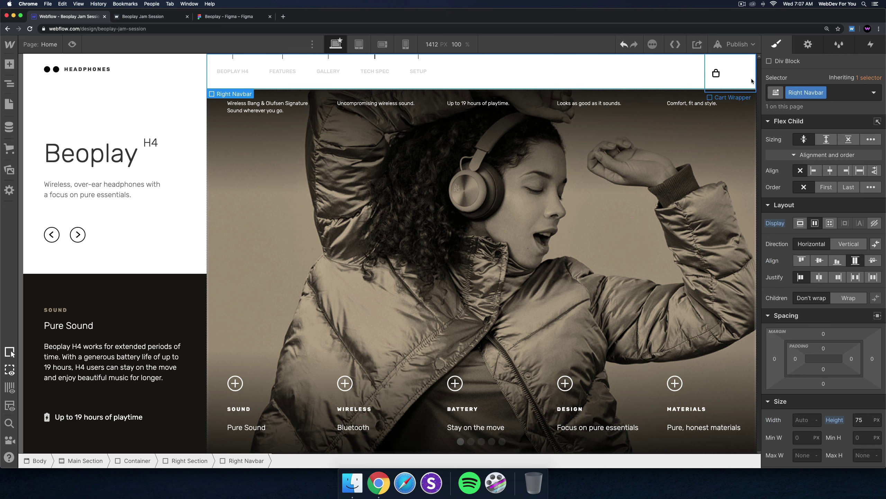
{"action": "left_click", "coordinate": [742, 66]}
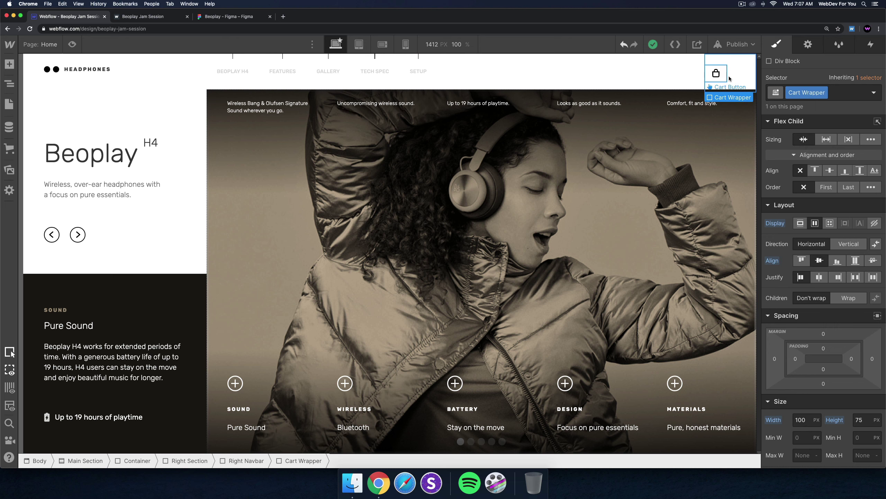
Try stretch alignment and an automatic height on the Cart Wrapper, restoring the 75 px height and centre alignment.
{"action": "left_click", "coordinate": [857, 261]}
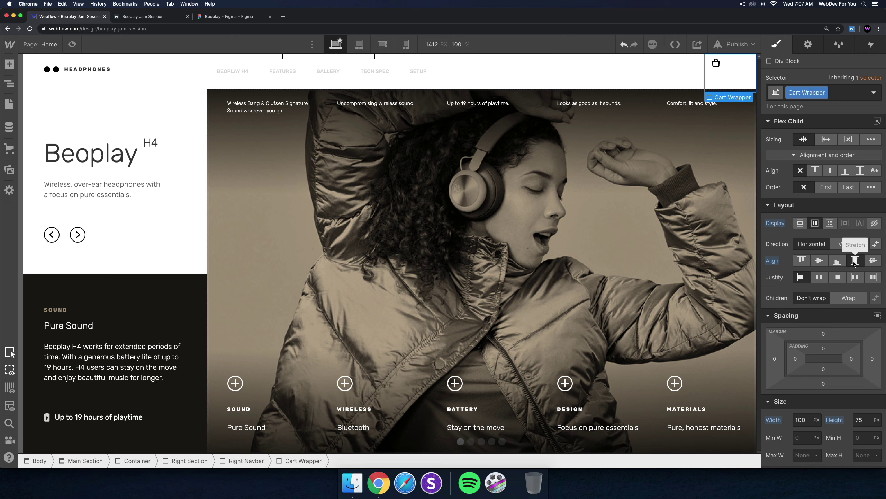
{"action": "scroll", "coordinate": [851, 335], "scroll_direction": "down", "scroll_amount": 1}
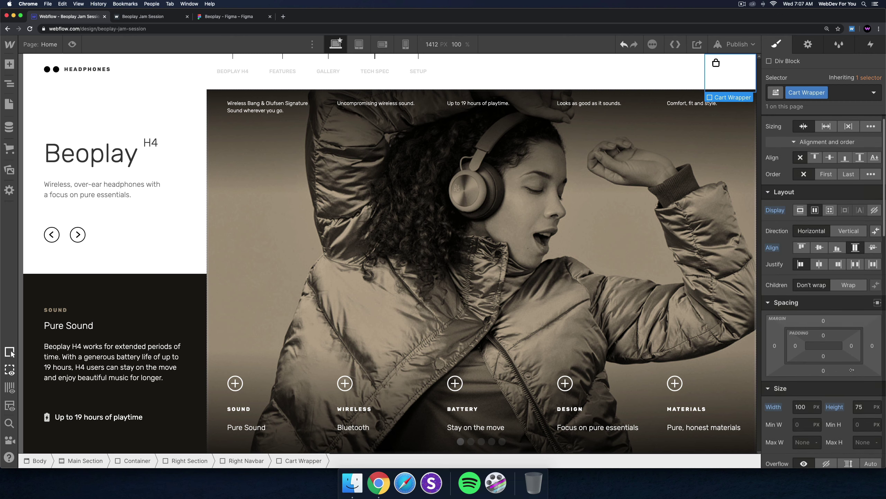
{"action": "left_click", "coordinate": [835, 407], "text": "alt"}
{"action": "left_click", "coordinate": [867, 408]}
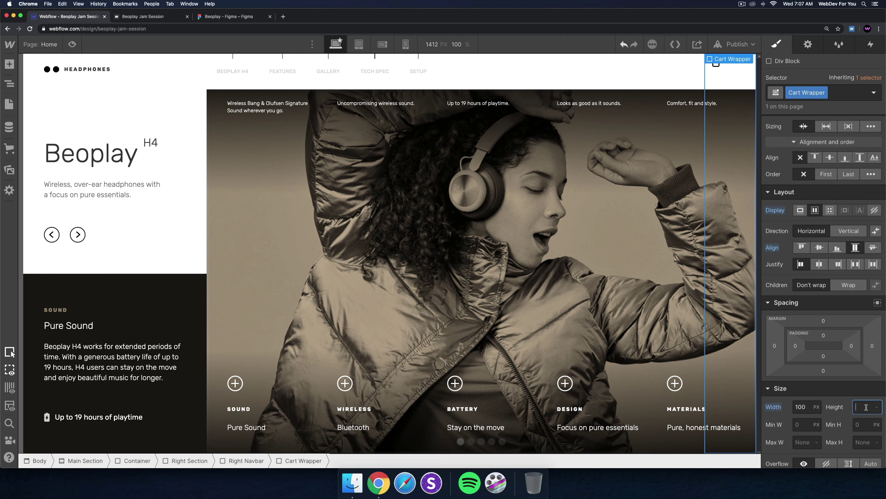
{"action": "type", "text": "75"}
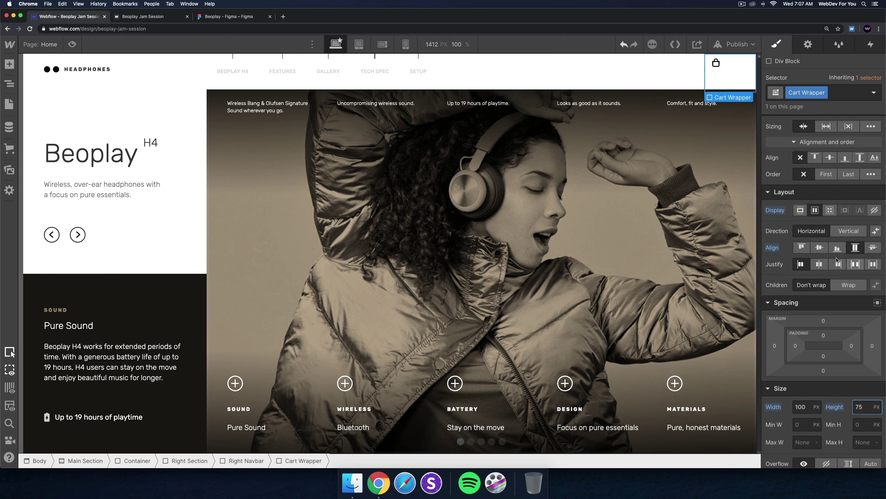
{"action": "left_click", "coordinate": [820, 247]}
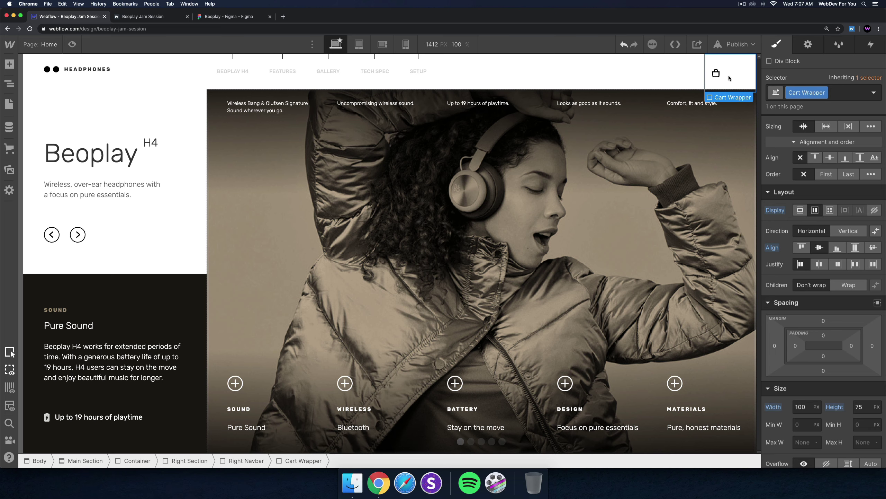
{"action": "left_click", "coordinate": [220, 18]}
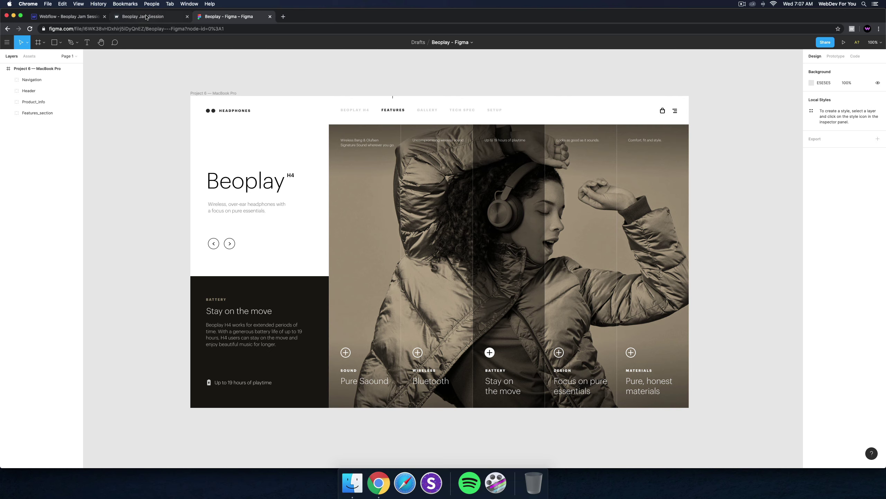
{"action": "left_click", "coordinate": [58, 17]}
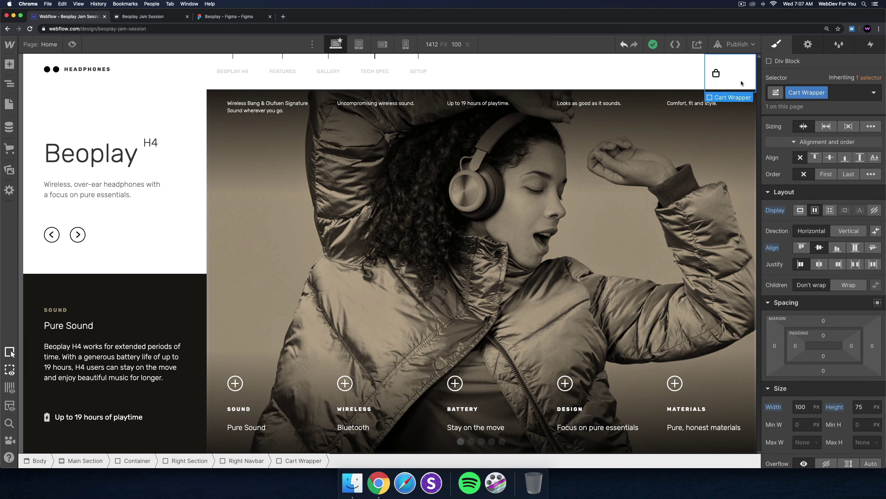
{"action": "key", "text": "super+e"}
{"action": "type", "text": "div"}
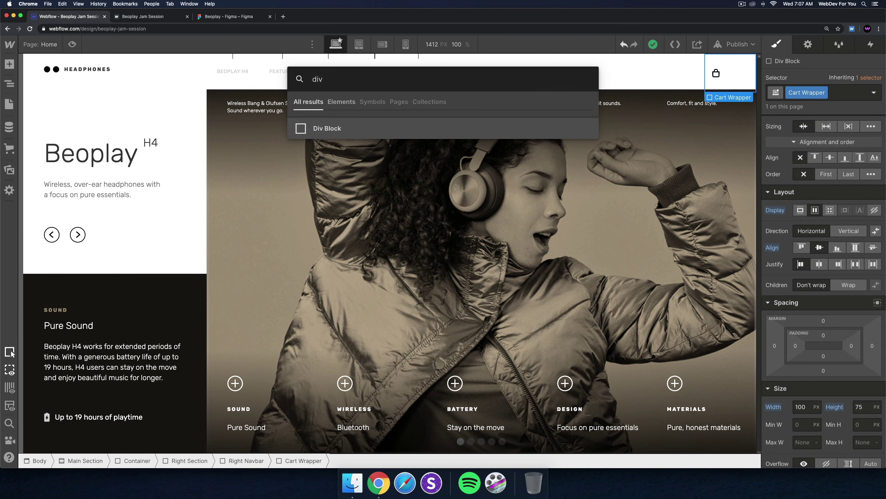
{"action": "key", "text": "Return"}
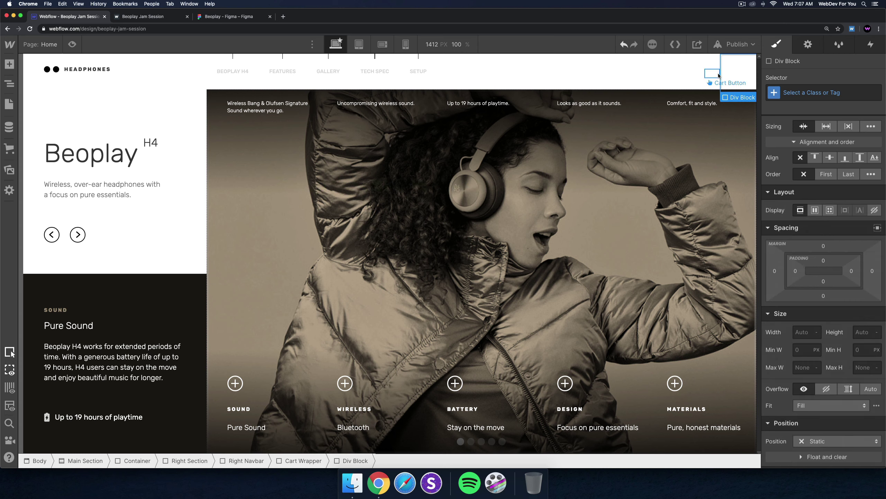
{"action": "key", "text": "Delete"}
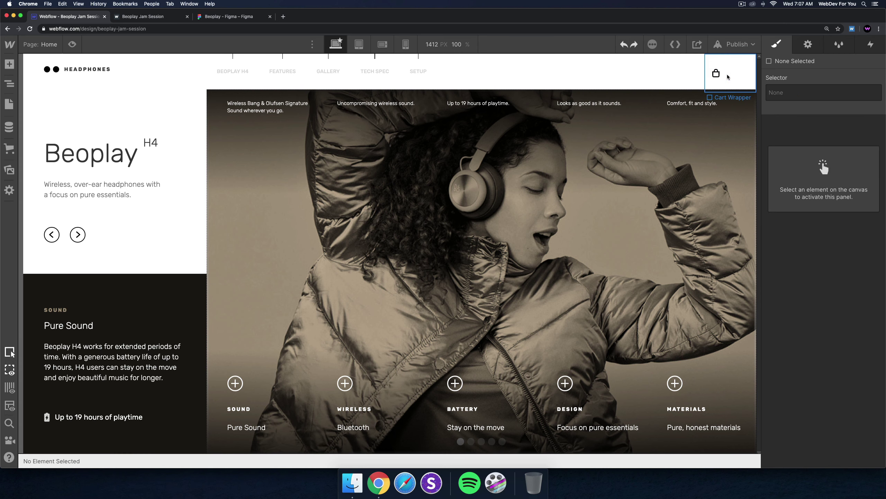
Add a div block inside the Cart Wrapper beside the bag icon and check the page in preview.
{"action": "left_click", "coordinate": [721, 76]}
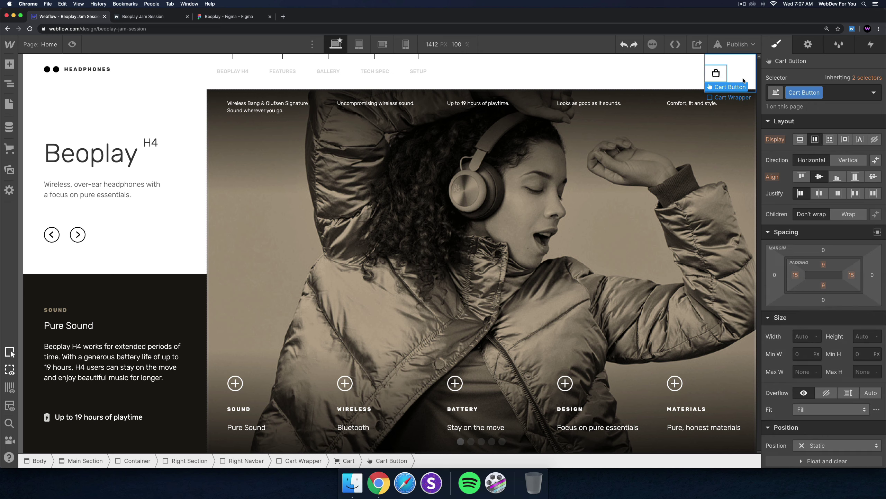
{"action": "left_click", "coordinate": [743, 81]}
{"action": "key", "text": "super+e"}
{"action": "type", "text": "div"}
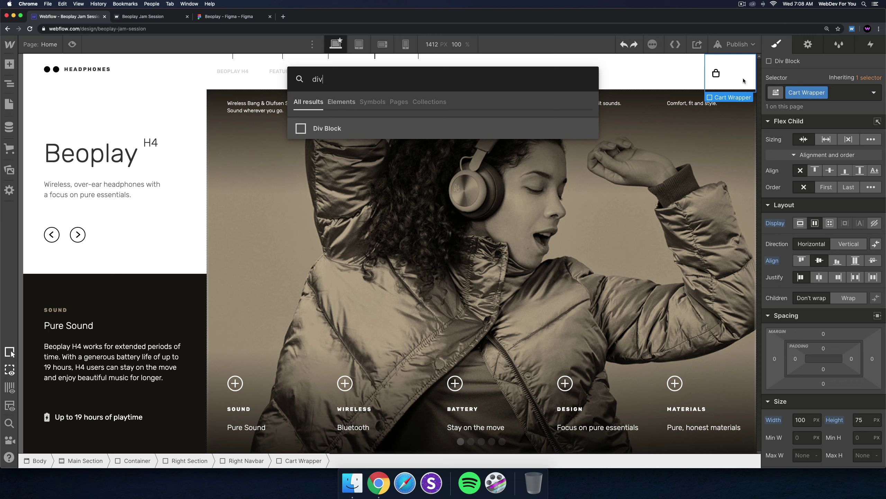
{"action": "key", "text": "Return"}
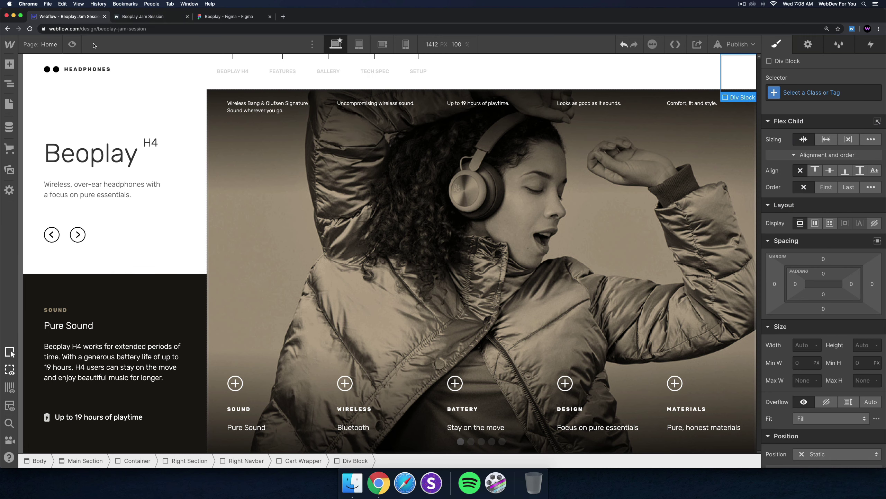
{"action": "left_click", "coordinate": [72, 44]}
{"action": "left_click", "coordinate": [73, 44]}
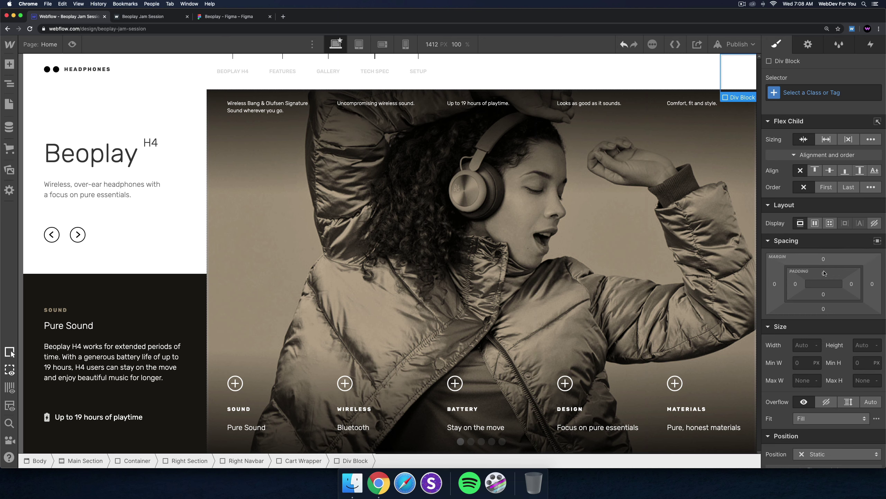
Set the new div block's width to 50 px and its height to 75 px.
{"action": "left_click", "coordinate": [808, 347]}
{"action": "type", "text": "1"}
{"action": "key", "text": "Tab"}
{"action": "type", "text": "75"}
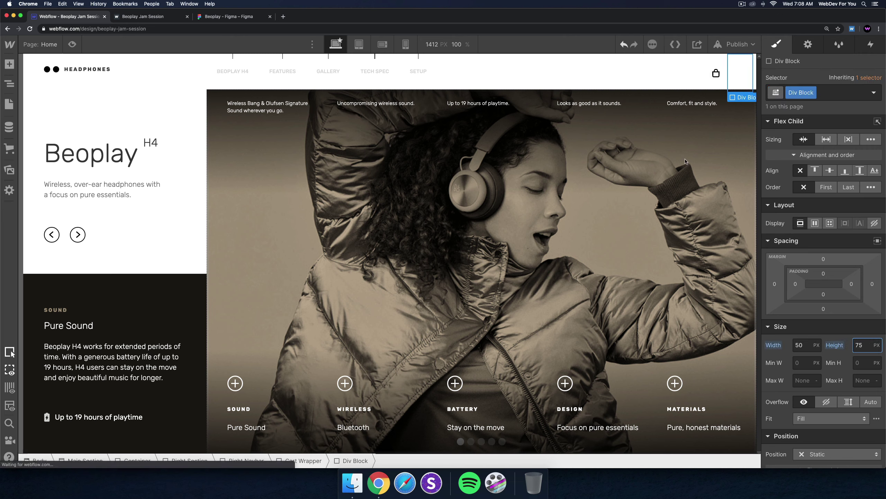
{"action": "key", "text": "Return"}
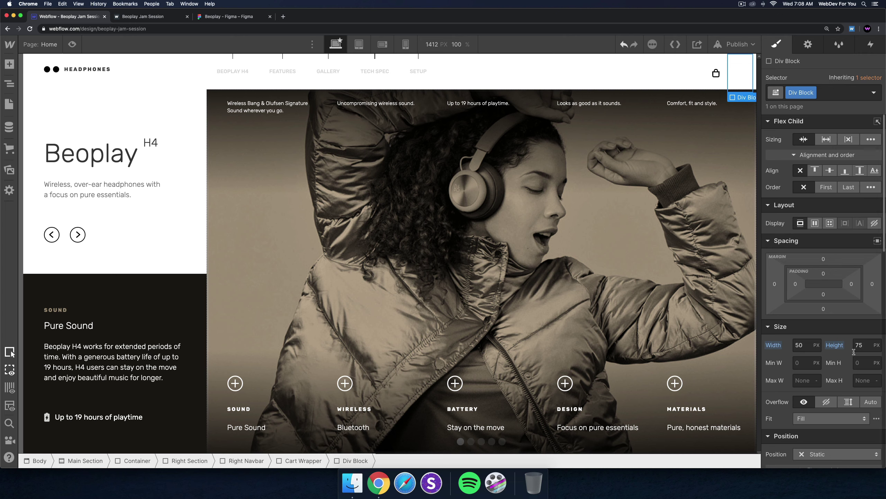
Make the 50 px wide div block a horizontal flex container with its children centred both vertically and horizontally.
{"action": "left_click", "coordinate": [815, 223]}
{"action": "left_click", "coordinate": [819, 260]}
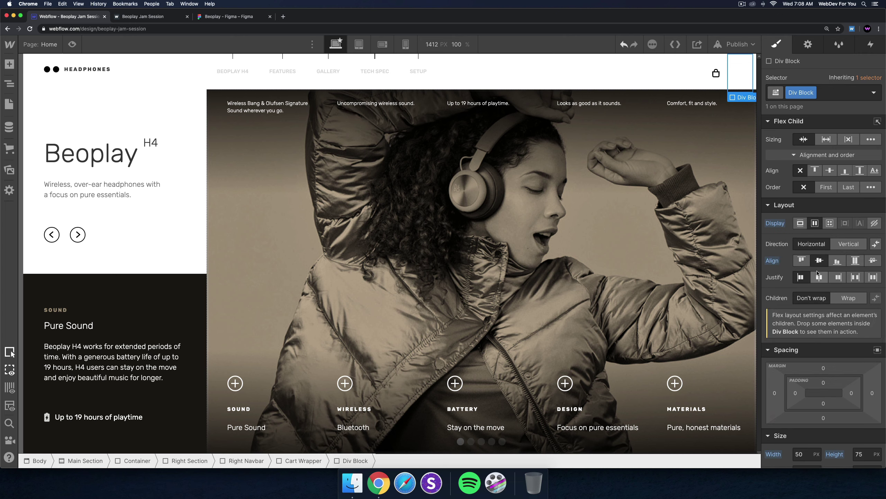
{"action": "left_click", "coordinate": [819, 277]}
Add a nested div block inside the centred flex div, 20 px wide and 2 px high.
{"action": "key", "text": "super+e"}
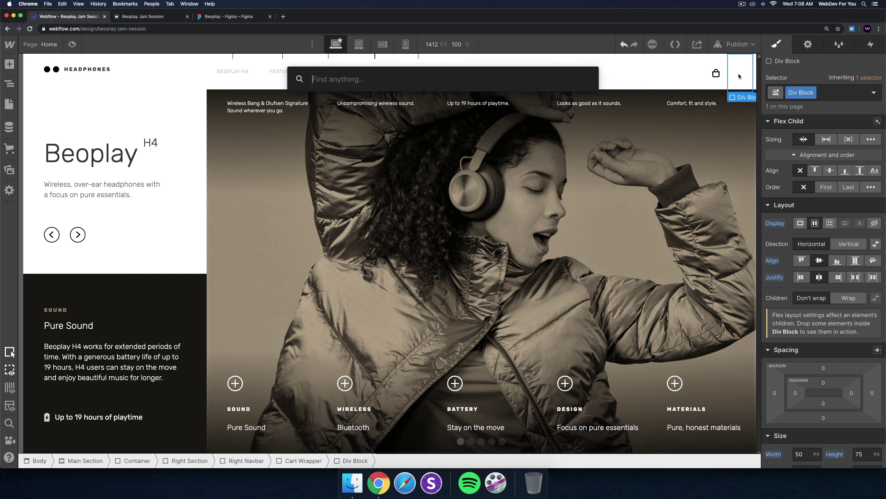
{"action": "type", "text": "div"}
{"action": "key", "text": "Return"}
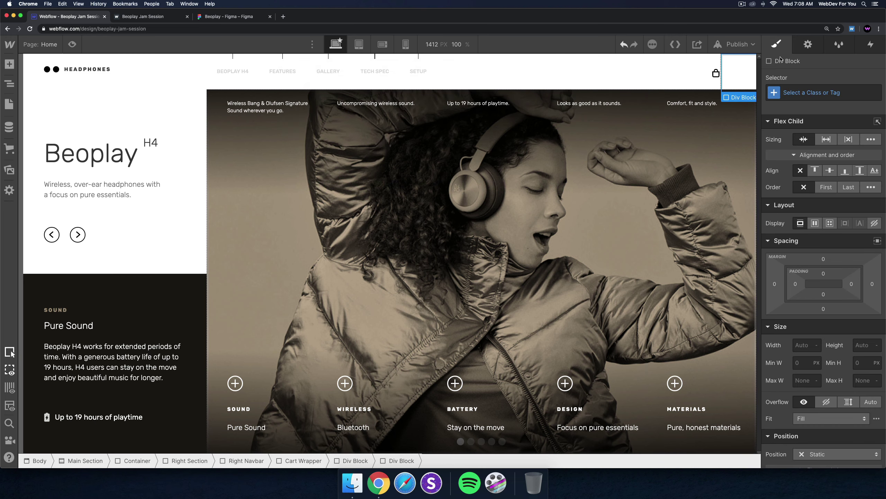
{"action": "left_click", "coordinate": [802, 346]}
{"action": "type", "text": "7"}
{"action": "key", "text": "Tab"}
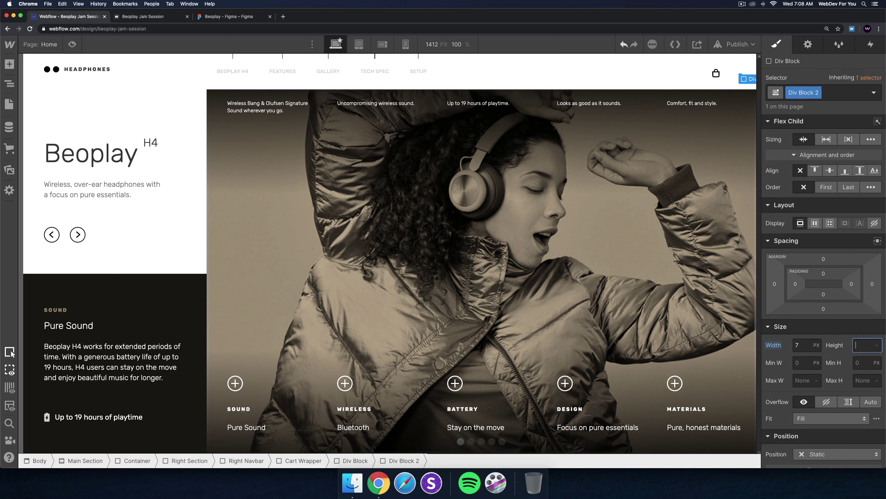
{"action": "key", "text": "Return"}
{"action": "left_click", "coordinate": [796, 345]}
{"action": "type", "text": "1"}
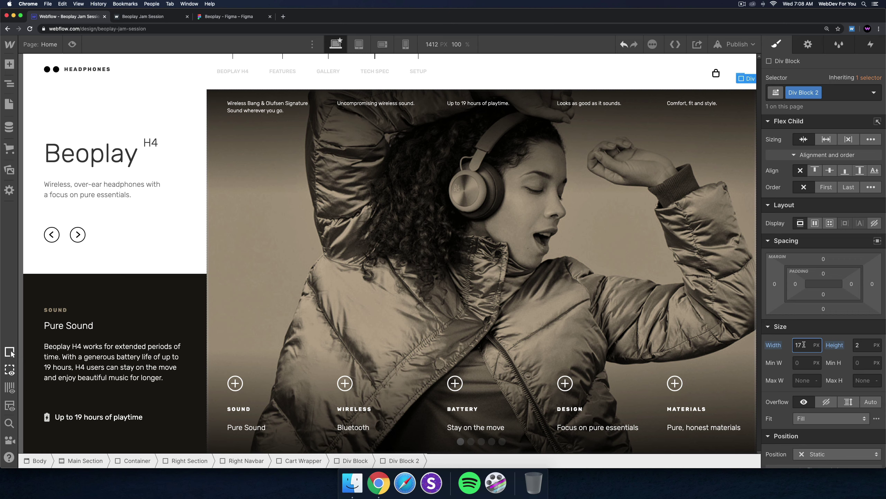
{"action": "key", "text": "BackSpace"}
{"action": "key", "text": "BackSpace"}
{"action": "type", "text": "20"}
Give the nested div block a solid black background with an alpha of 100.
{"action": "scroll", "coordinate": [815, 360], "scroll_direction": "down", "scroll_amount": 1}
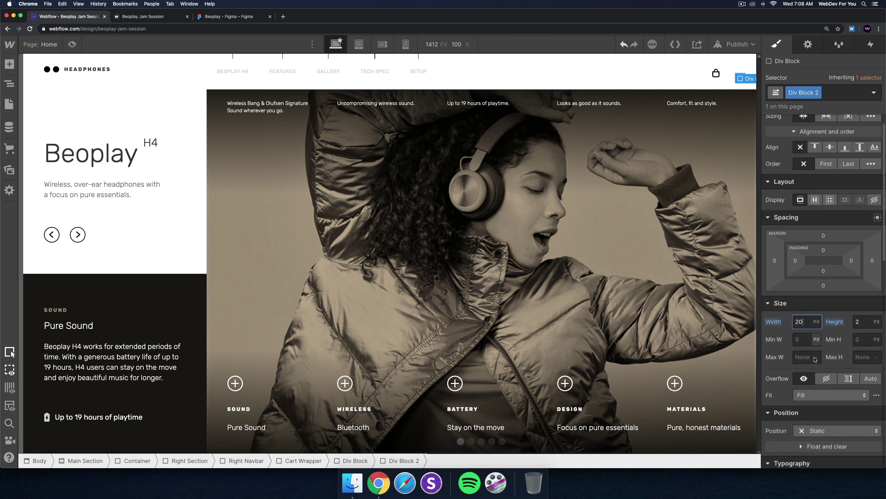
{"action": "scroll", "coordinate": [814, 360], "scroll_direction": "down", "scroll_amount": 10}
{"action": "left_click", "coordinate": [800, 347]}
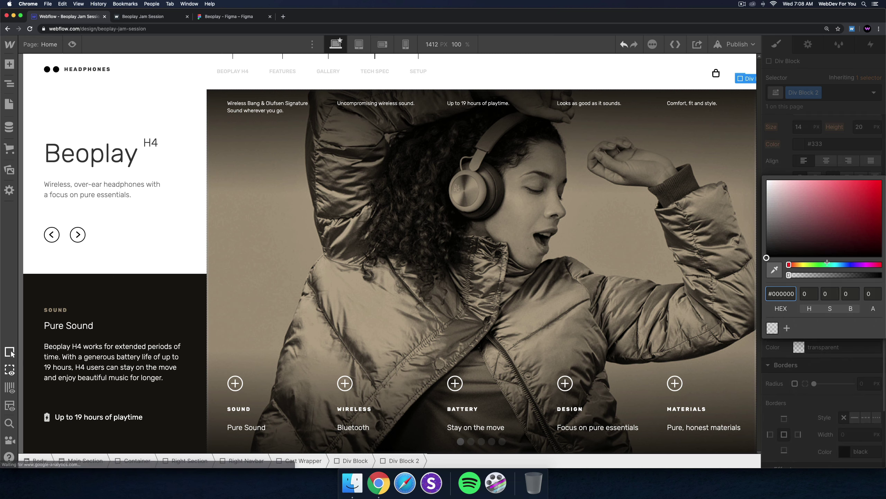
{"action": "left_click_drag", "start_coordinate": [789, 275], "coordinate": [882, 276]}
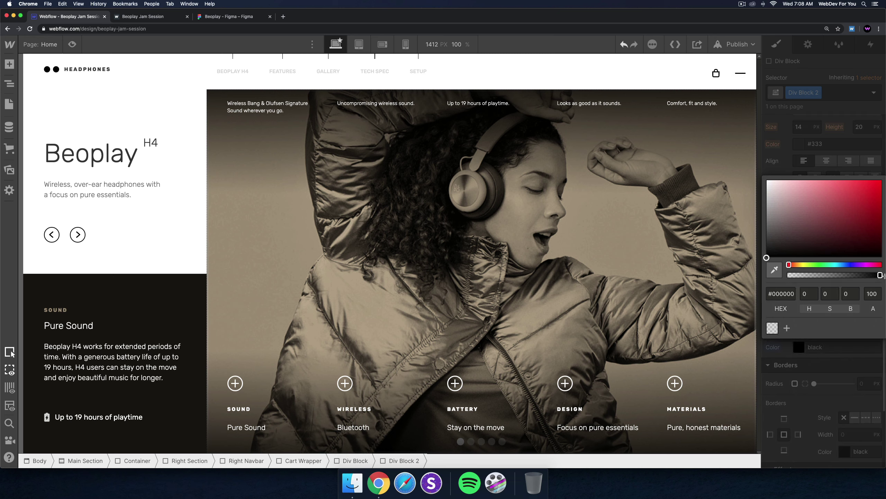
{"action": "left_click", "coordinate": [745, 79]}
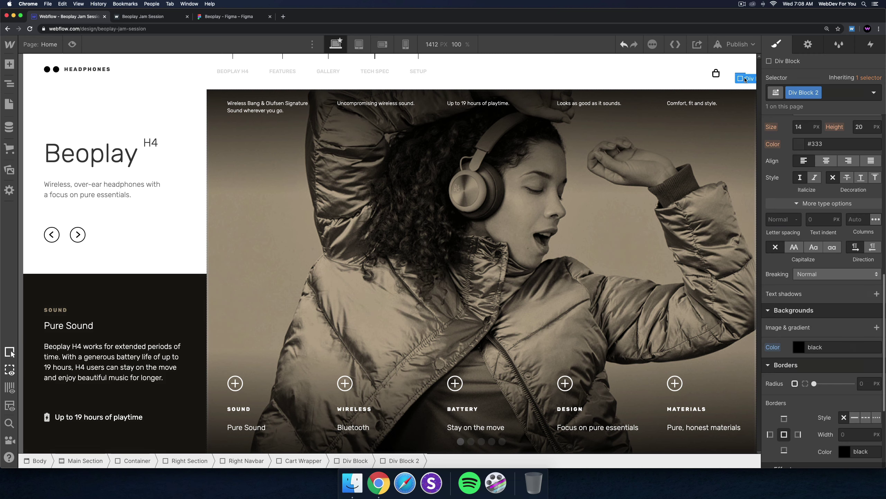
Rename the black line's class to Menu Button Line and duplicate the line within its parent div block.
{"action": "double_click", "coordinate": [805, 92]}
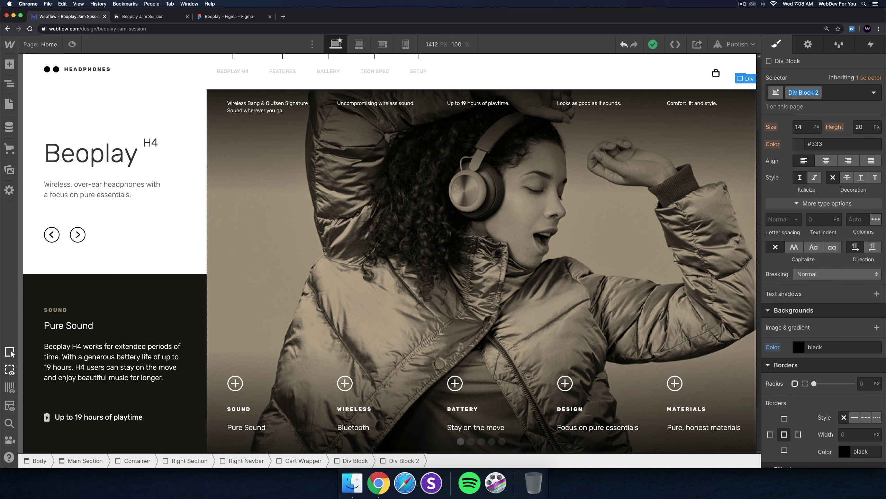
{"action": "type", "text": "Menu Button Line"}
{"action": "key", "text": "Return"}
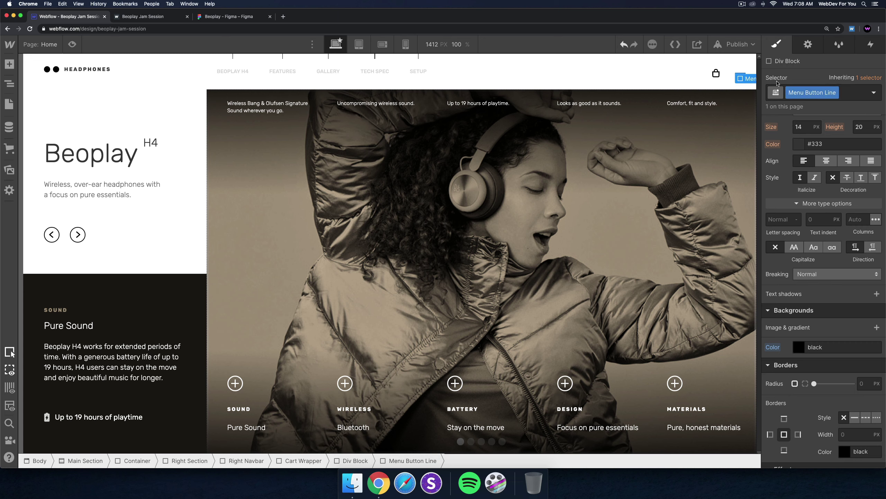
{"action": "left_click", "coordinate": [740, 75]}
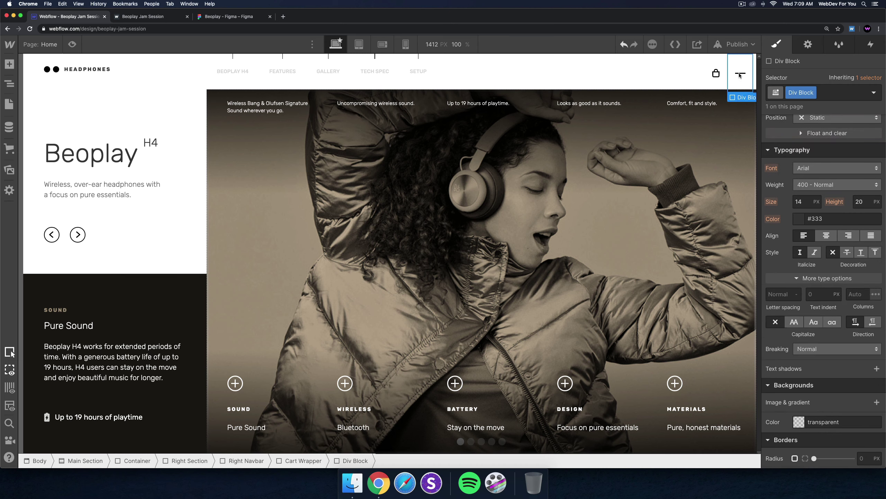
{"action": "left_click", "coordinate": [740, 74]}
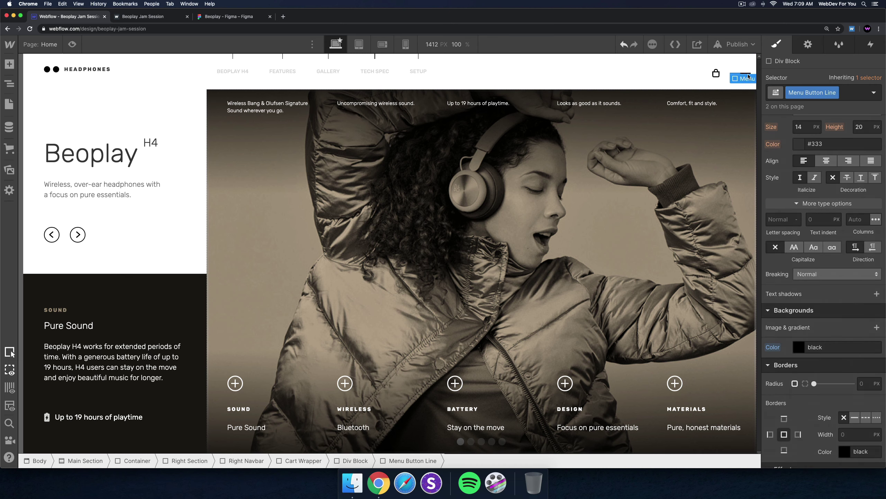
Rename the class of the div block around the lines to Menu Button Wrapper and stack its children vertically.
{"action": "left_click", "coordinate": [754, 89]}
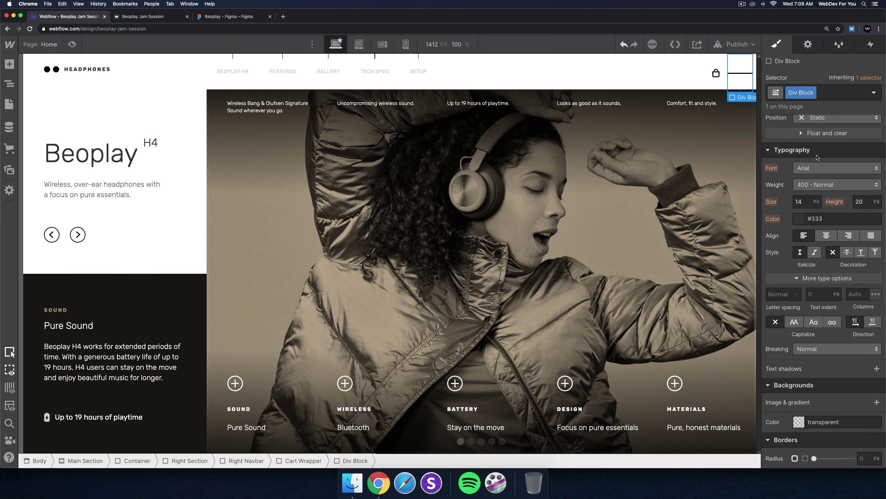
{"action": "double_click", "coordinate": [801, 93]}
{"action": "type", "text": "Menu Button Wrap"}
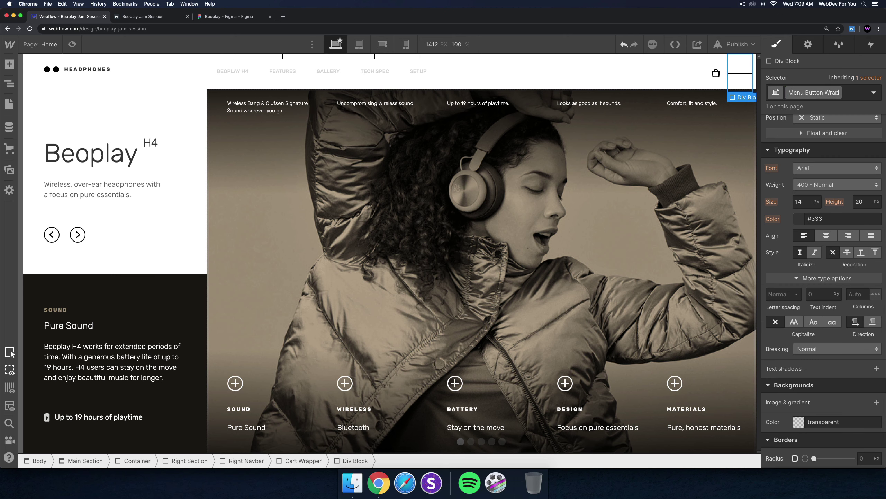
{"action": "type", "text": "per"}
{"action": "key", "text": "Return"}
{"action": "scroll", "coordinate": [827, 234], "scroll_direction": "up", "scroll_amount": 10}
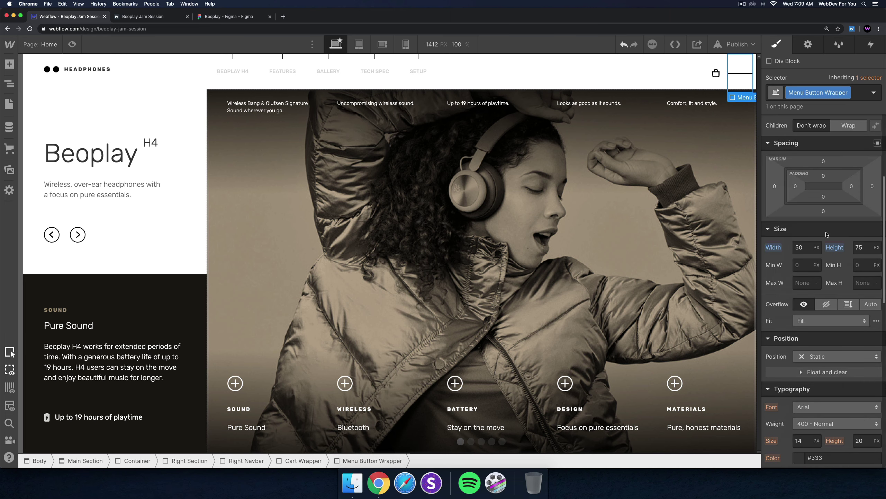
{"action": "scroll", "coordinate": [827, 235], "scroll_direction": "up", "scroll_amount": 5}
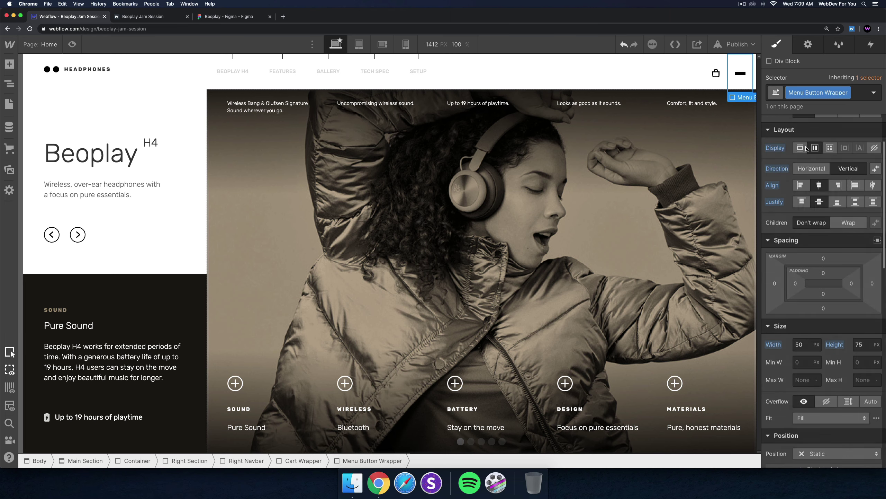
Add a third Menu Button Line and give the lines 2 px top and bottom margins.
{"action": "left_click", "coordinate": [739, 74]}
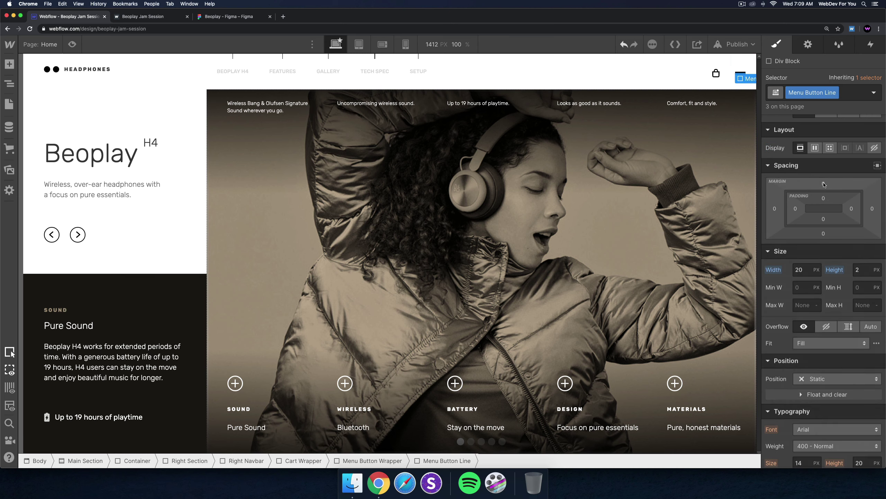
{"action": "left_click_drag", "start_coordinate": [824, 184], "coordinate": [825, 183]}
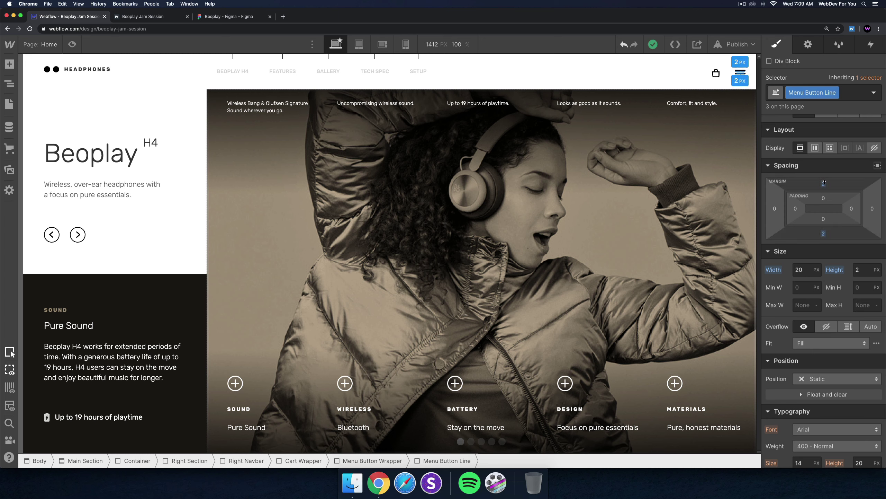
{"action": "left_click", "coordinate": [750, 103]}
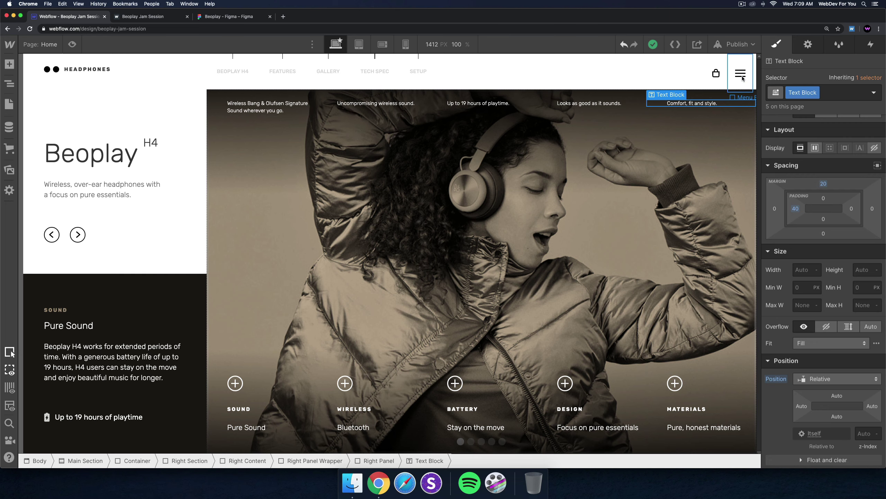
{"action": "left_click", "coordinate": [743, 74]}
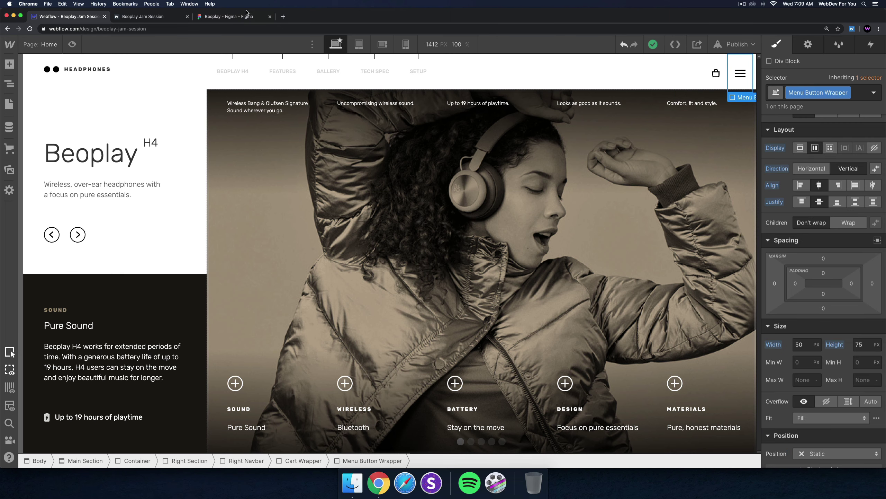
Examine the menu icon's line lengths and alignment up close in the Figma design, then return to the Webflow designer.
{"action": "left_click", "coordinate": [255, 21]}
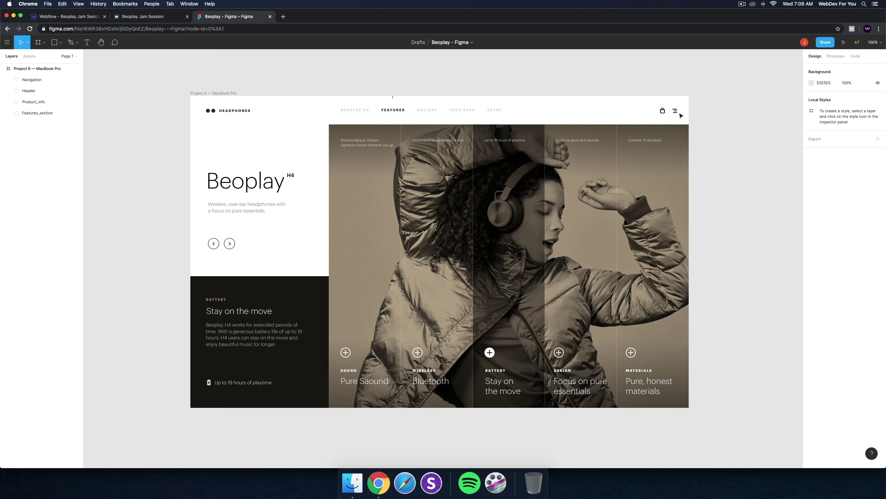
{"action": "key", "text": "super+equal"}
{"action": "left_click_drag", "start_coordinate": [722, 109], "coordinate": [384, 232]}
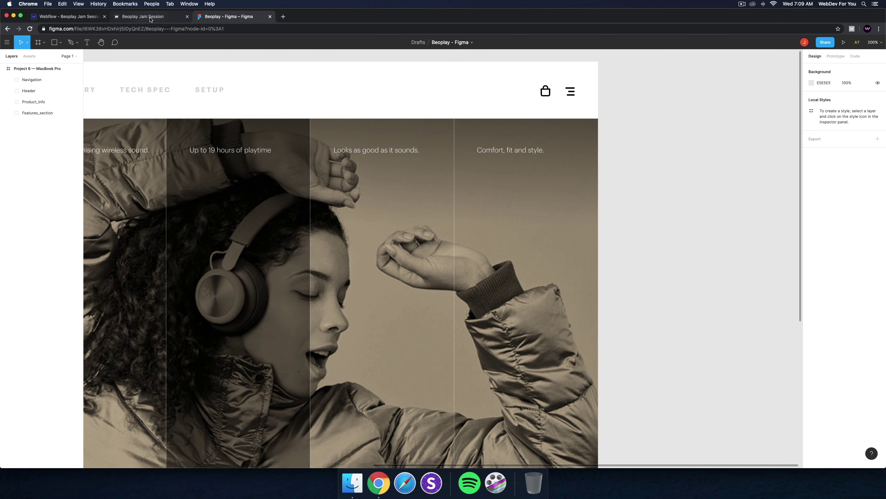
{"action": "left_click", "coordinate": [91, 16]}
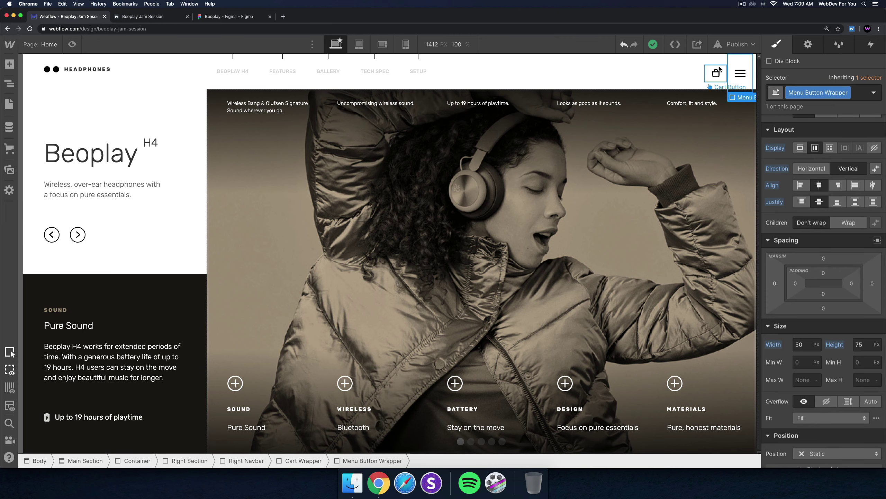
Add a combo class named 2 to the middle menu button line and set its width to 15 px.
{"action": "left_click", "coordinate": [744, 74]}
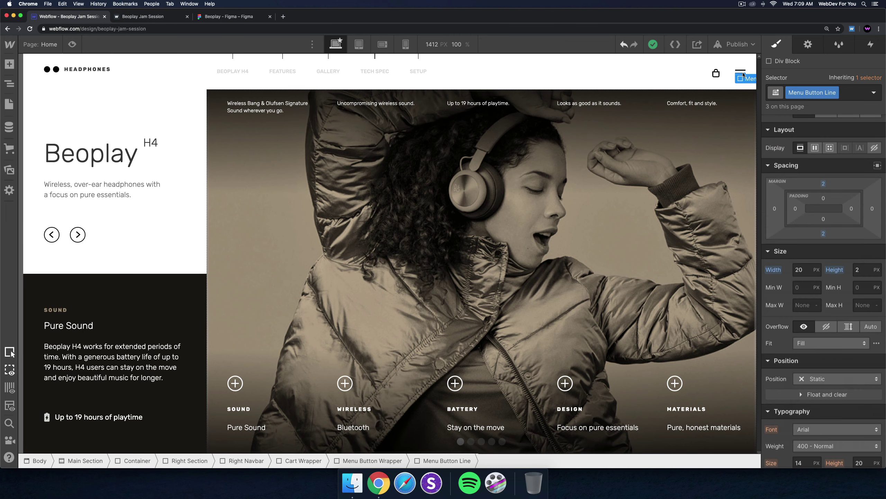
{"action": "left_click", "coordinate": [845, 94]}
{"action": "type", "text": "2"}
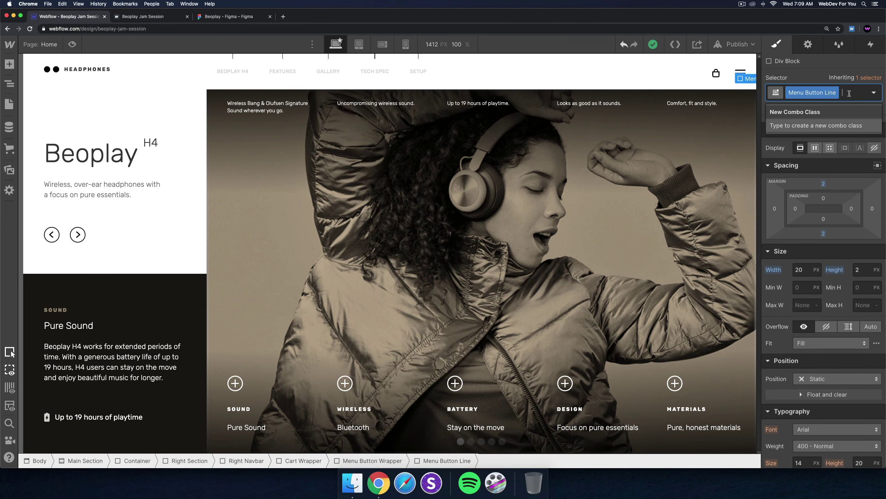
{"action": "key", "text": "Return"}
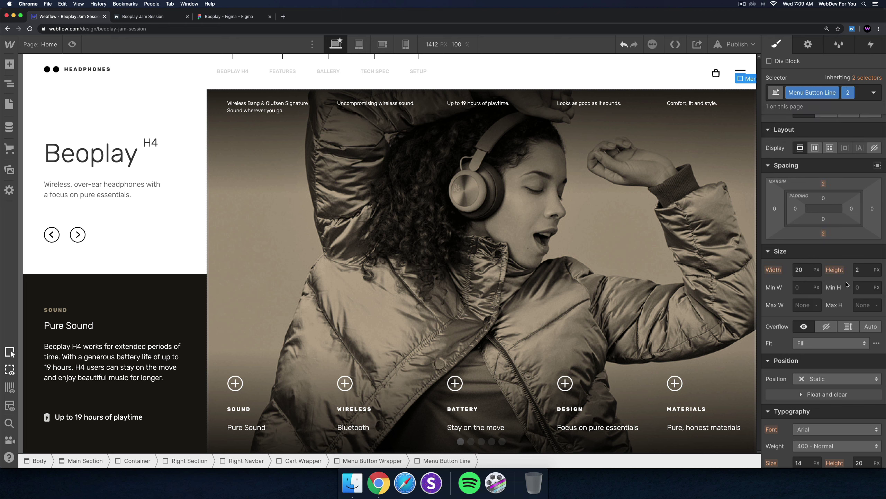
{"action": "left_click", "coordinate": [807, 269]}
{"action": "type", "text": "17"}
{"action": "key", "text": "BackSpace"}
{"action": "type", "text": "5"}
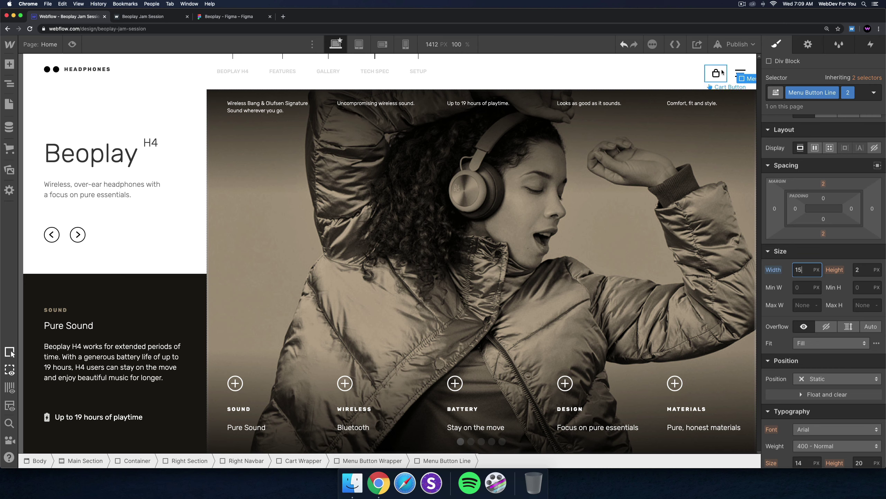
Align the children of the Menu Button Wrapper to the right end.
{"action": "left_click", "coordinate": [722, 72]}
{"action": "left_click", "coordinate": [742, 64]}
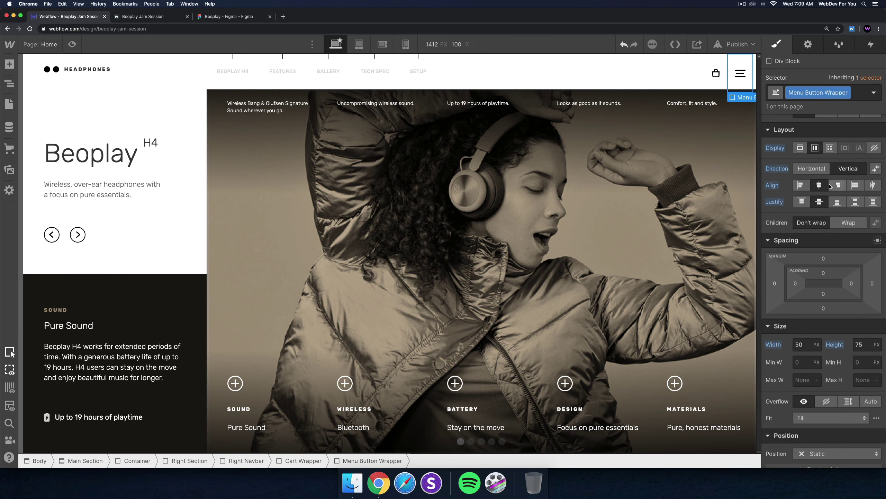
{"action": "left_click", "coordinate": [838, 185]}
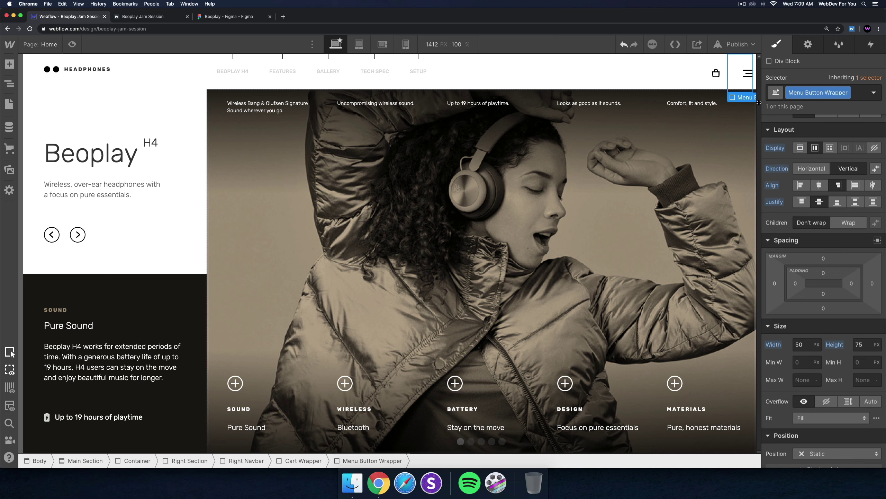
Add a combo class named 3 to the bottom menu button line and set its width to 14 px.
{"action": "left_click", "coordinate": [748, 76]}
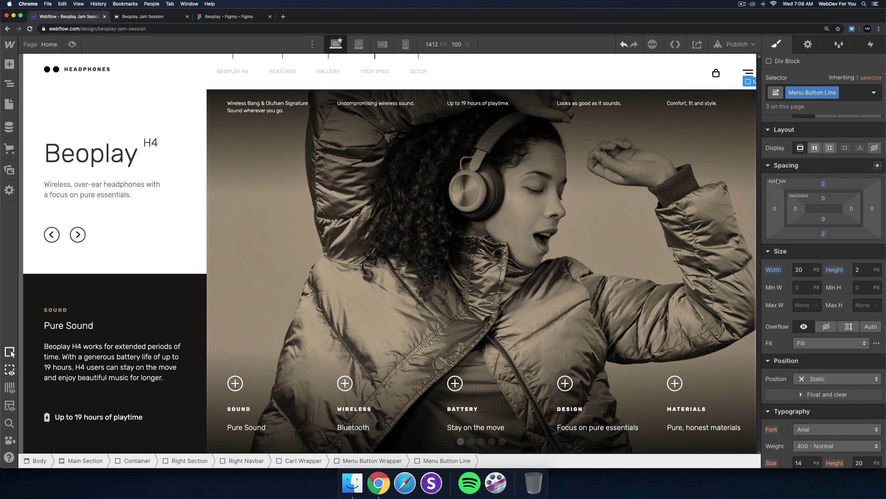
{"action": "left_click", "coordinate": [806, 269]}
{"action": "left_click_drag", "start_coordinate": [805, 269], "coordinate": [780, 268]}
{"action": "key", "text": "Escape"}
{"action": "left_click", "coordinate": [860, 89]}
{"action": "type", "text": "3"}
{"action": "key", "text": "Return"}
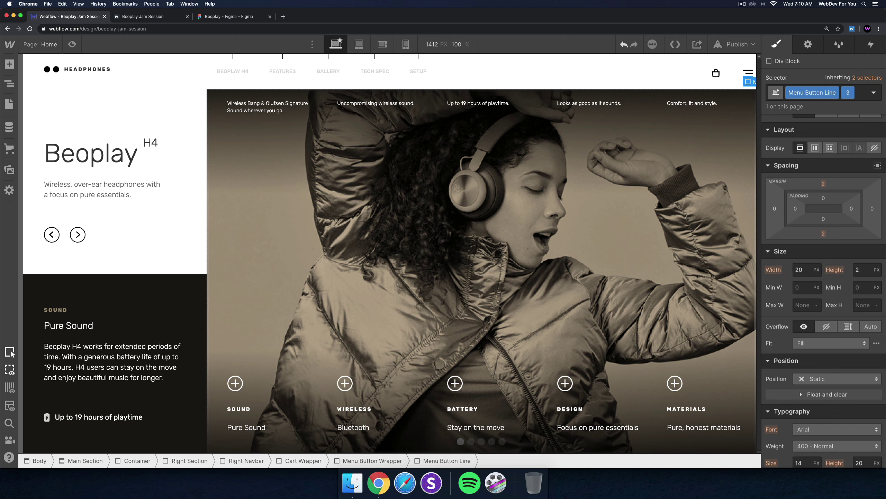
{"action": "left_click", "coordinate": [803, 273]}
{"action": "type", "text": "14"}
{"action": "key", "text": "Return"}
{"action": "type", "text": "1"}
{"action": "left_click", "coordinate": [748, 89]}
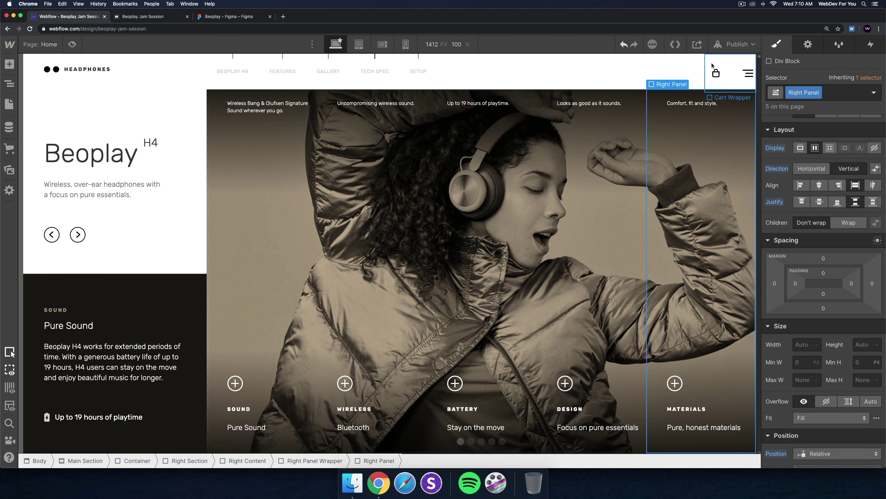
Reset the Menu Button Wrapper's fixed width so it fits the lines beside the bag icon.
{"action": "left_click", "coordinate": [740, 82]}
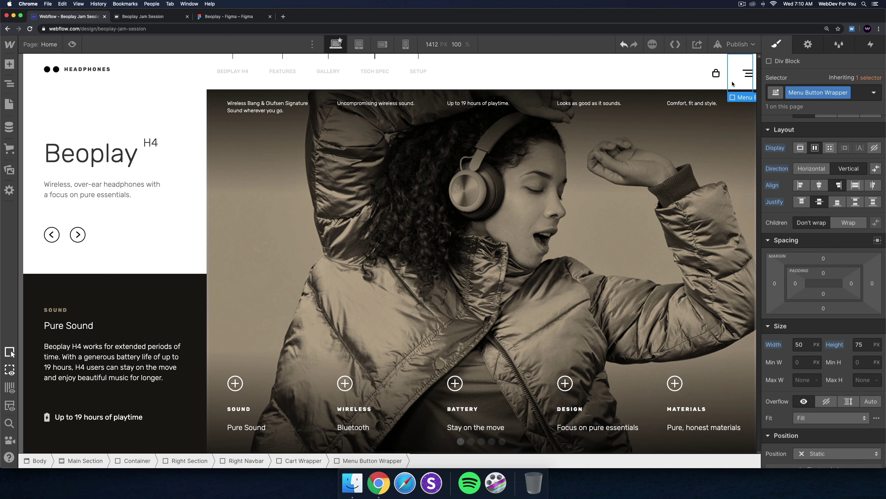
{"action": "left_click", "coordinate": [806, 345]}
{"action": "left_click", "coordinate": [778, 345], "text": "alt"}
{"action": "left_click", "coordinate": [614, 73]}
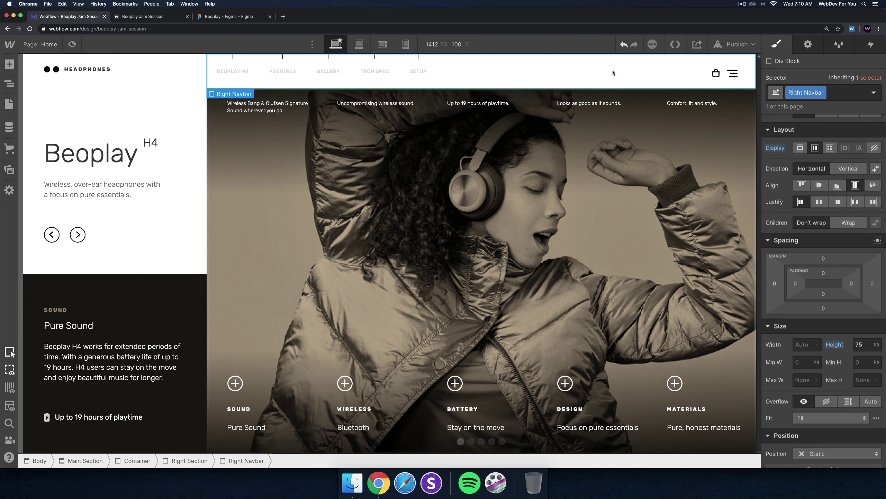
Preview the page, test the bag icon cart button, and return to the designer.
{"action": "left_click", "coordinate": [72, 44]}
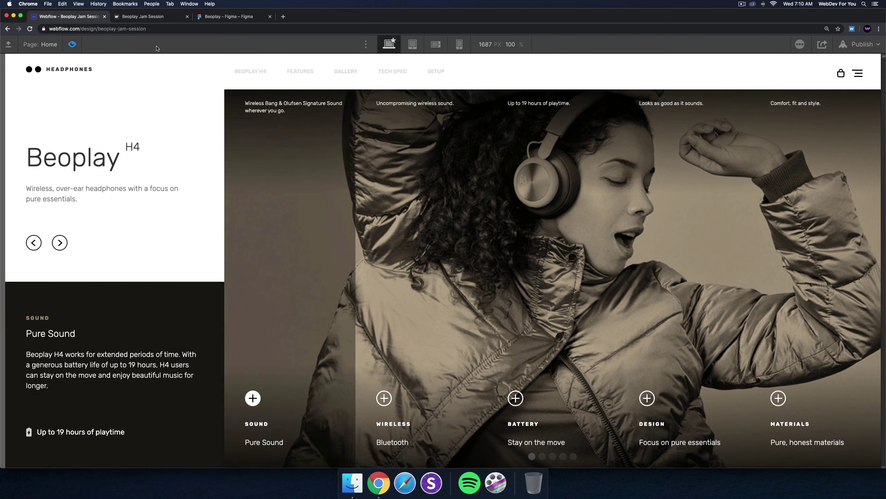
{"action": "left_click", "coordinate": [841, 75]}
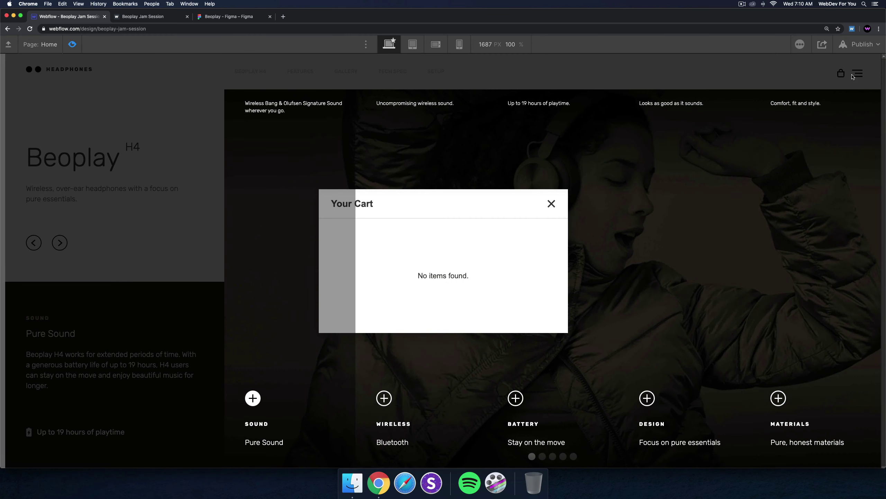
{"action": "left_click", "coordinate": [73, 44]}
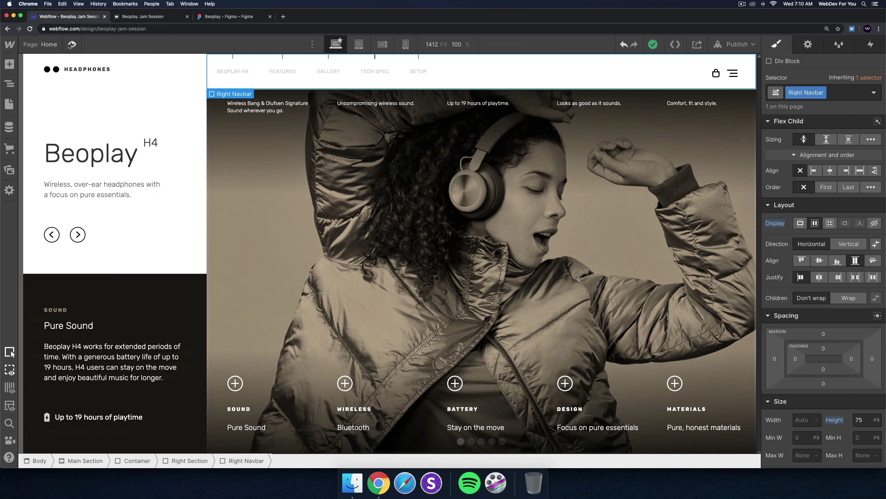
Inspect the cart popup through the Cart Button's settings, toggling Cart Quantity off and on, and close the cart again.
{"action": "left_click", "coordinate": [714, 78]}
{"action": "left_click", "coordinate": [807, 44]}
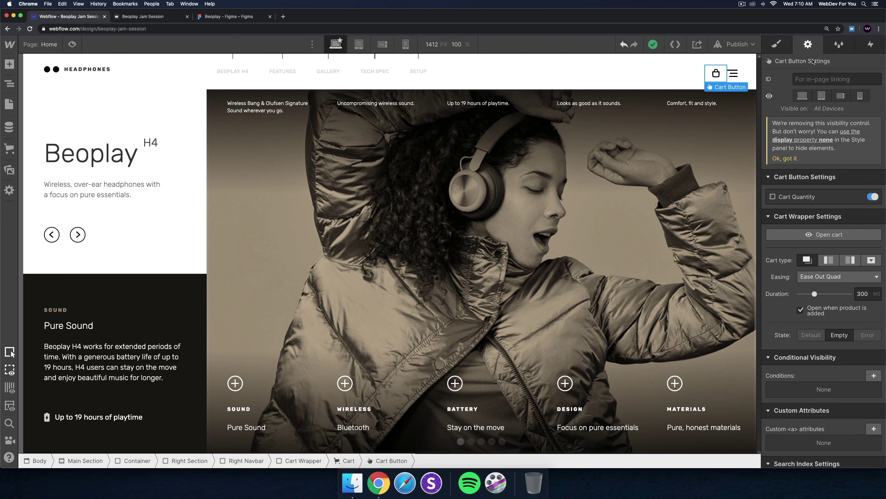
{"action": "left_click", "coordinate": [824, 235]}
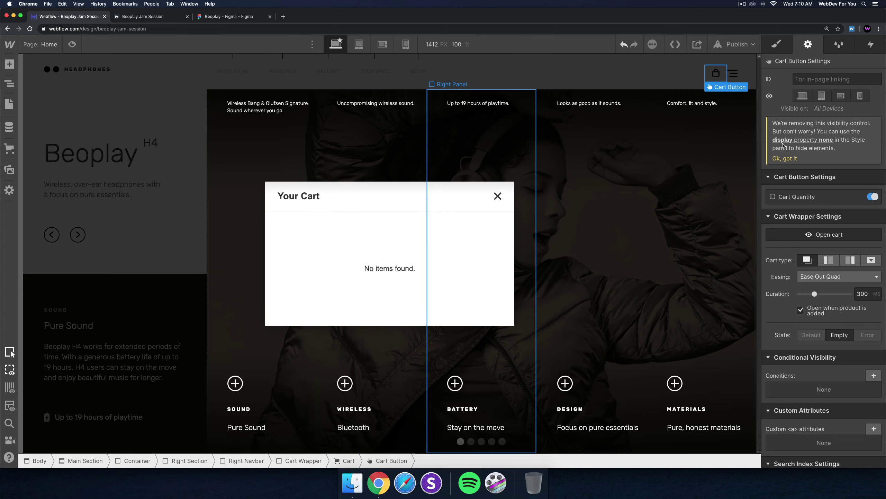
{"action": "left_click", "coordinate": [871, 197]}
{"action": "left_click", "coordinate": [872, 197]}
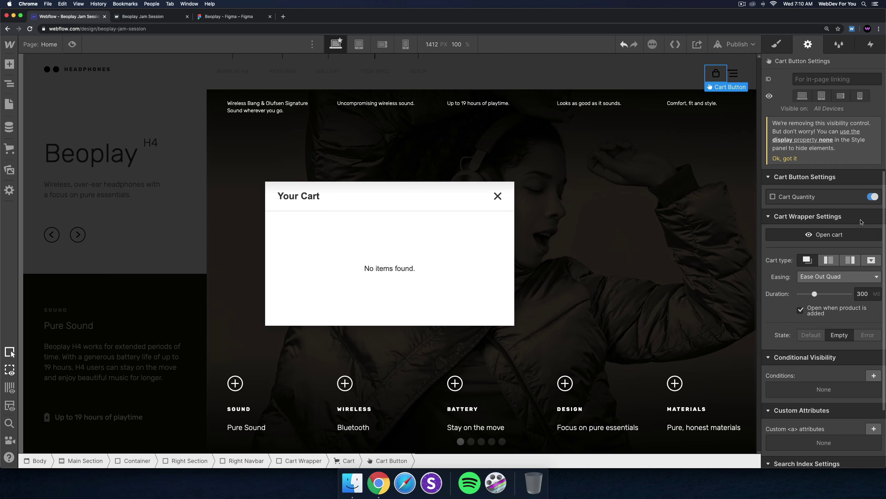
{"action": "left_click", "coordinate": [827, 235]}
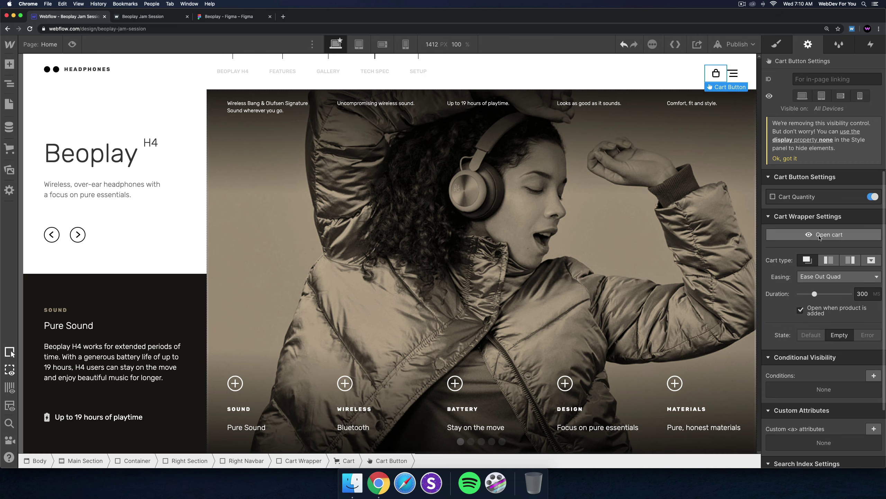
{"action": "left_click", "coordinate": [282, 205]}
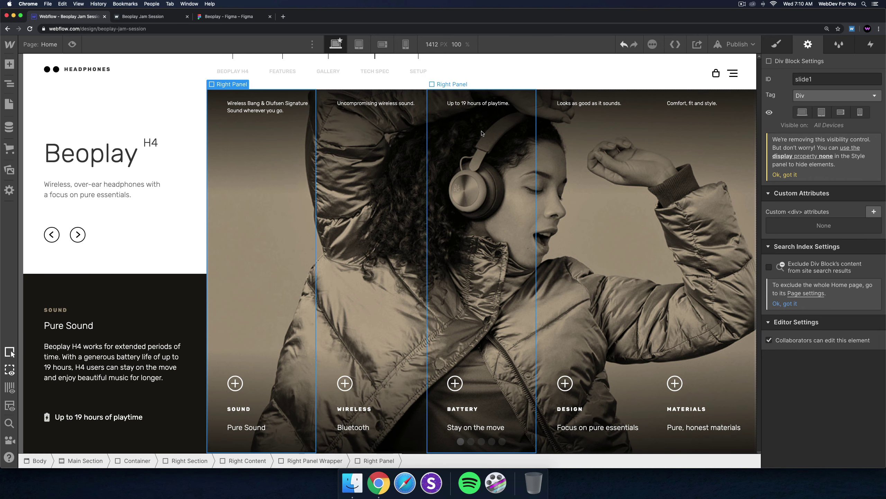
{"action": "left_click", "coordinate": [734, 76]}
{"action": "left_click", "coordinate": [733, 75]}
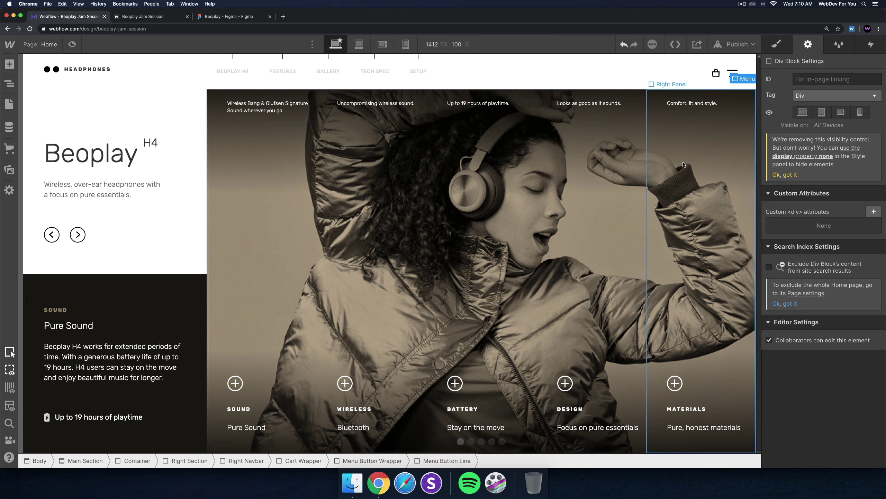
Add a new div block directly inside the Body, after the Main Section.
{"action": "left_click", "coordinate": [9, 83]}
{"action": "left_click", "coordinate": [56, 85]}
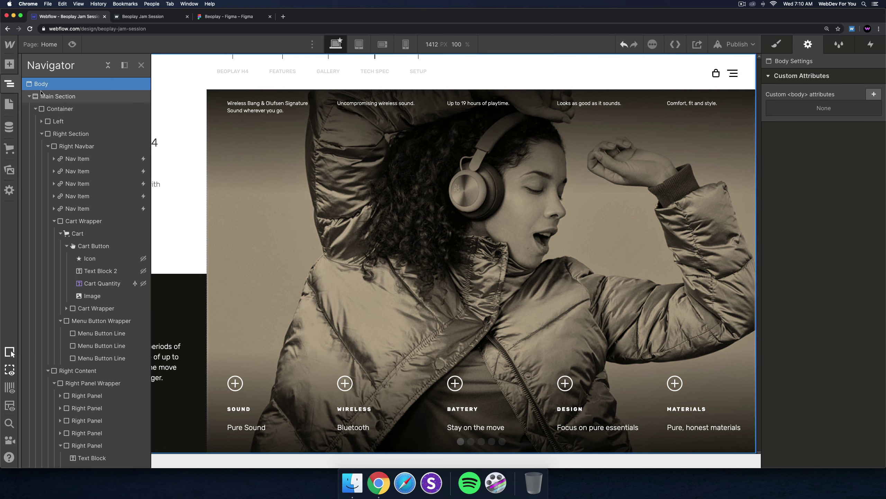
{"action": "key", "text": "super+e"}
{"action": "type", "text": "div"}
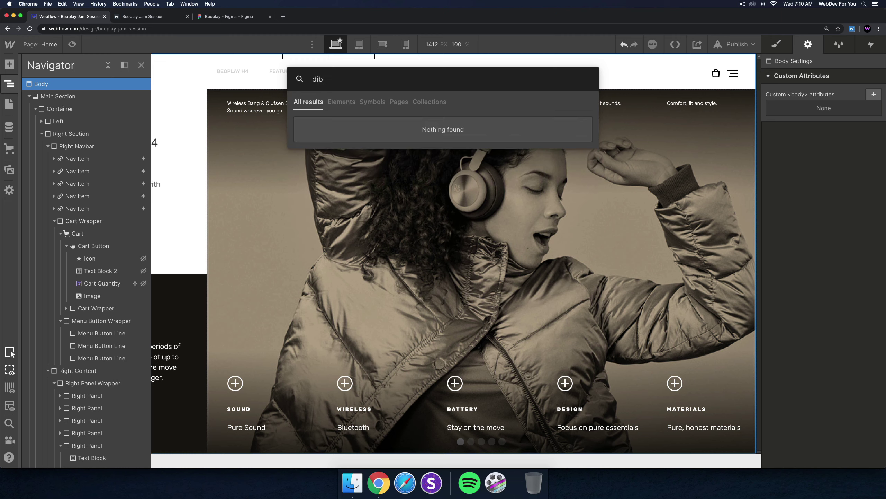
{"action": "key", "text": "Return"}
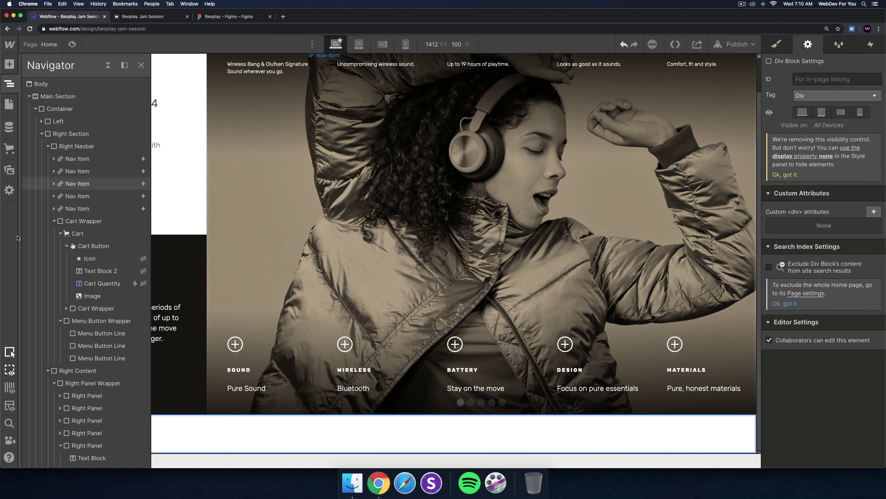
{"action": "key", "text": "s"}
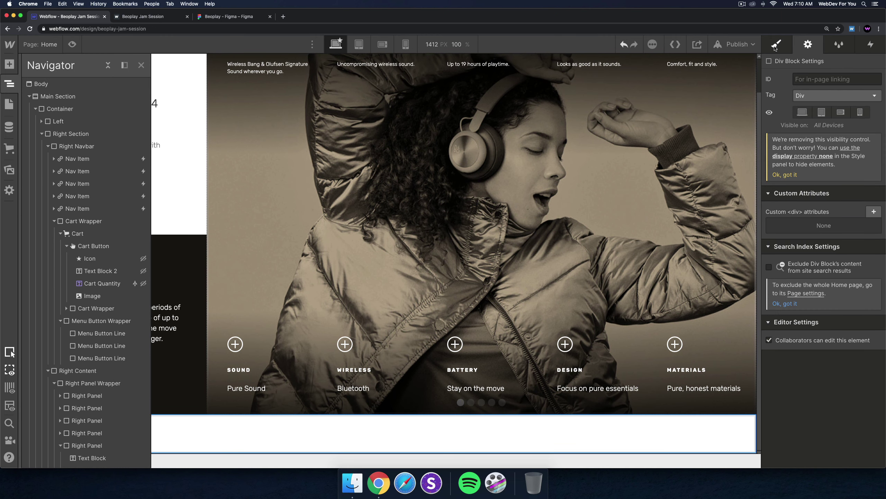
Give the new body-level div block the class Menu Right.
{"action": "left_click", "coordinate": [806, 91]}
{"action": "type", "text": "Menu Right"}
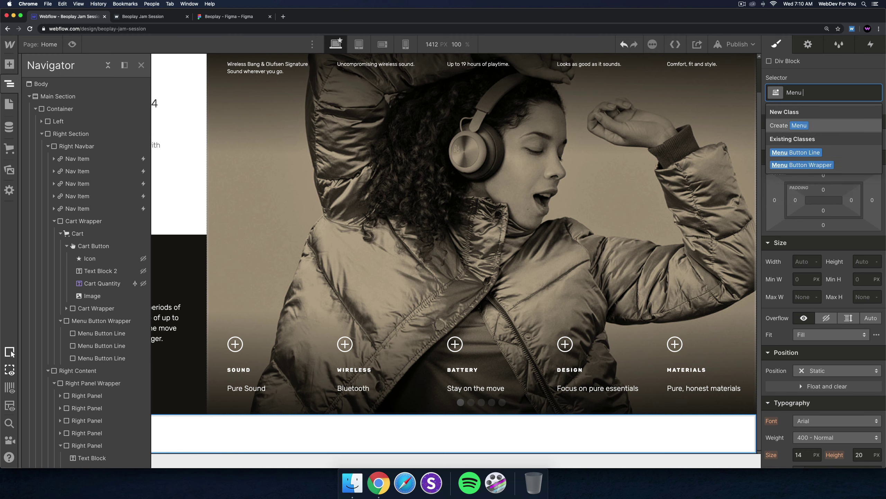
{"action": "key", "text": "Return"}
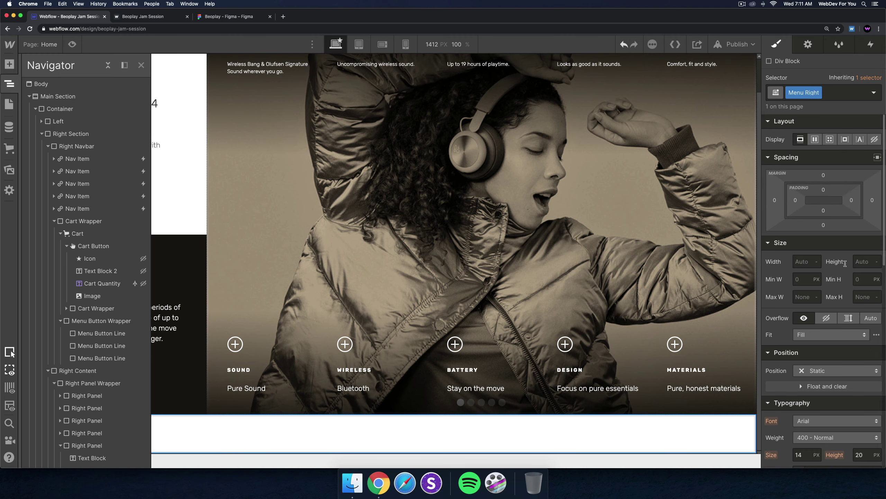
Position Menu Right absolutely with the Right preset so it spans the page's right edge, and set its width to 300 px.
{"action": "scroll", "coordinate": [836, 223], "scroll_direction": "down", "scroll_amount": 5}
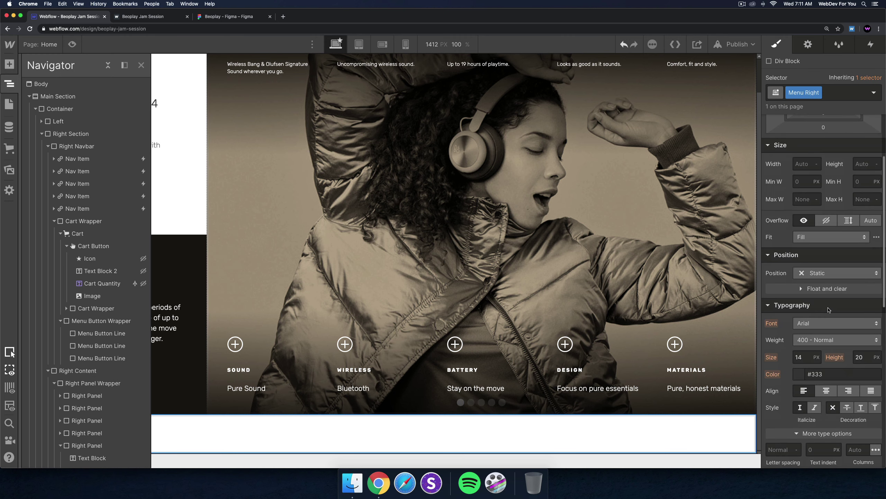
{"action": "left_click", "coordinate": [824, 243]}
{"action": "left_click", "coordinate": [820, 268]}
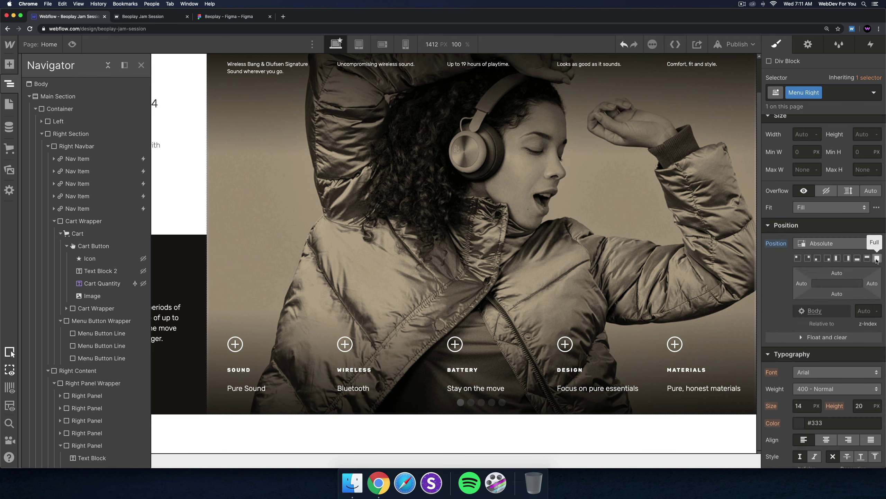
{"action": "left_click", "coordinate": [848, 258]}
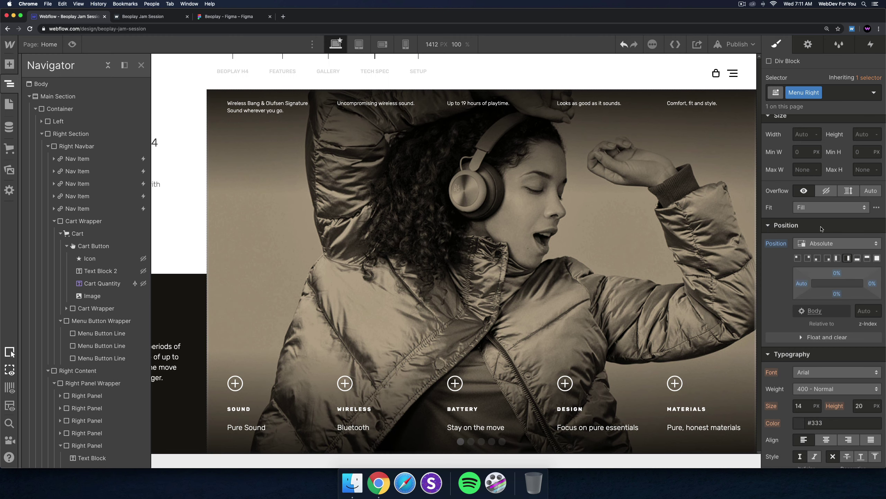
{"action": "scroll", "coordinate": [822, 229], "scroll_direction": "up", "scroll_amount": 4}
{"action": "left_click", "coordinate": [801, 261]}
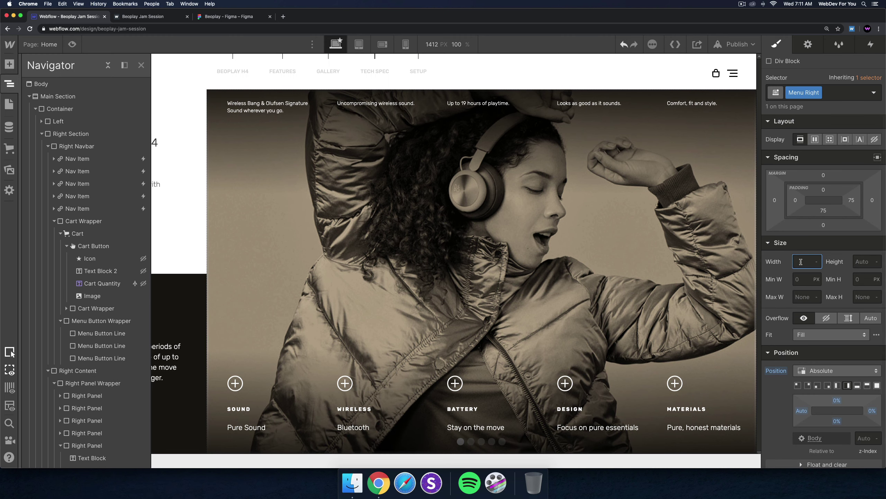
{"action": "type", "text": "300"}
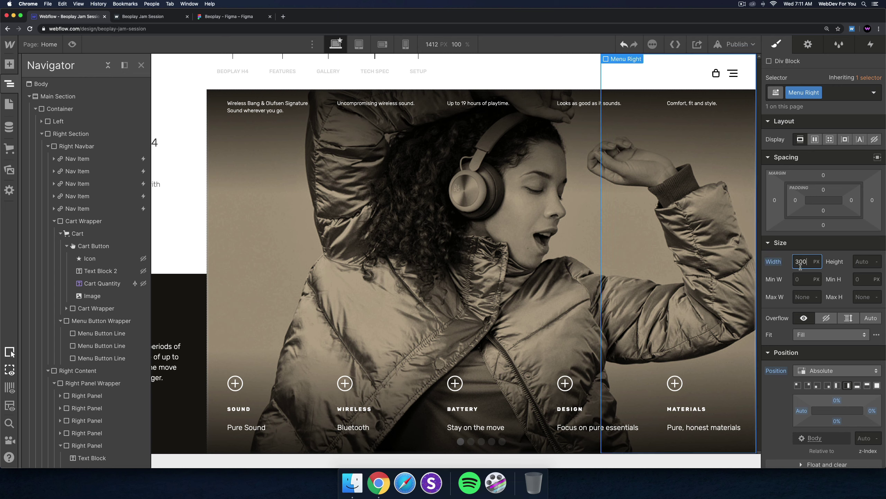
Copy the background color #181612 from the dark Slider 2 block in Left Panel 2.
{"action": "scroll", "coordinate": [808, 264], "scroll_direction": "down", "scroll_amount": 5}
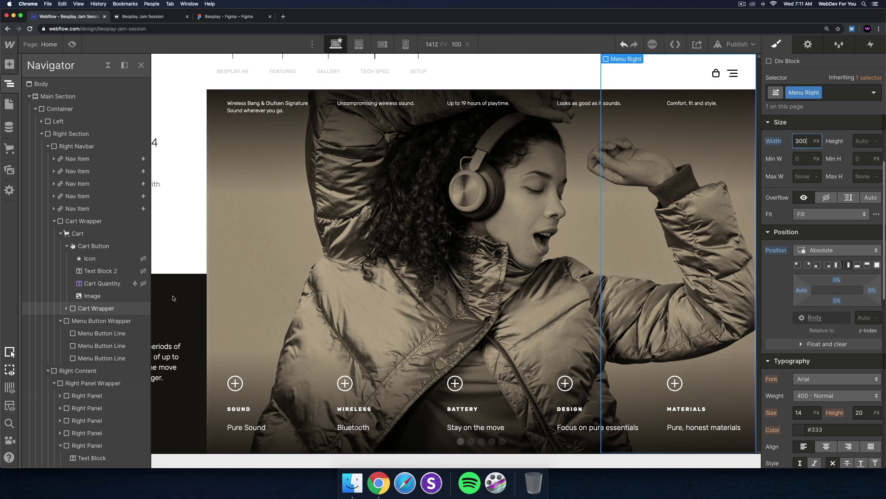
{"action": "left_click", "coordinate": [187, 299]}
{"action": "left_click", "coordinate": [258, 461]}
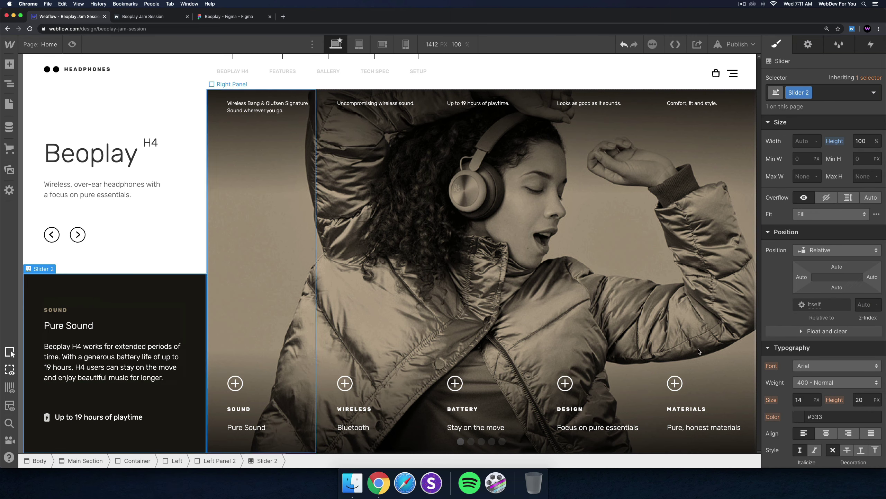
{"action": "scroll", "coordinate": [838, 315], "scroll_direction": "down", "scroll_amount": 10}
{"action": "left_click", "coordinate": [843, 318]}
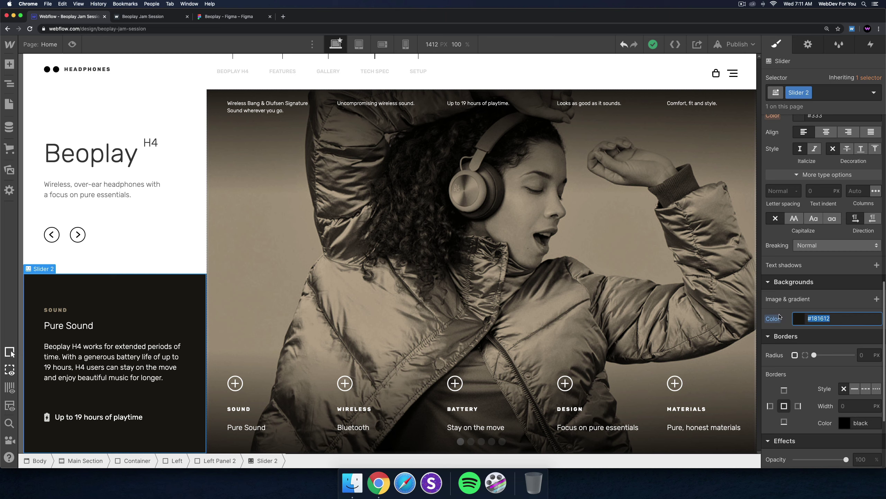
{"action": "left_click", "coordinate": [694, 402]}
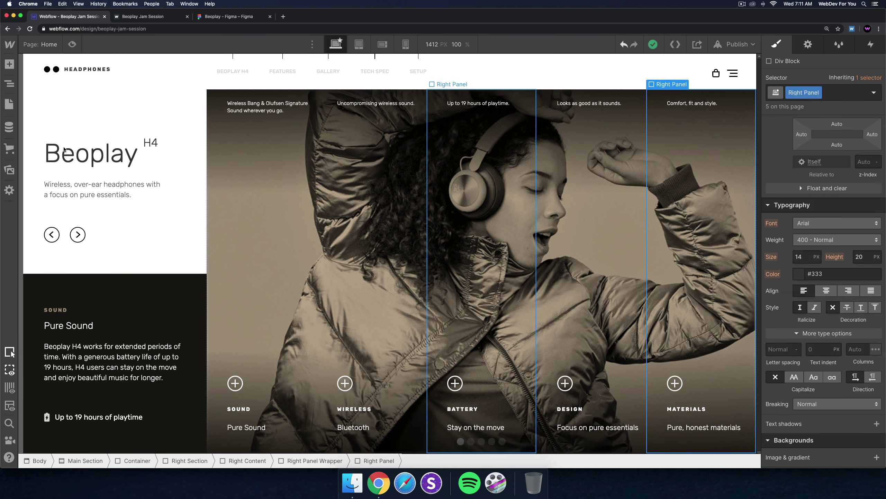
Collapse the Main Section tree, select Menu Right, and set its background color to #181612.
{"action": "left_click", "coordinate": [9, 84]}
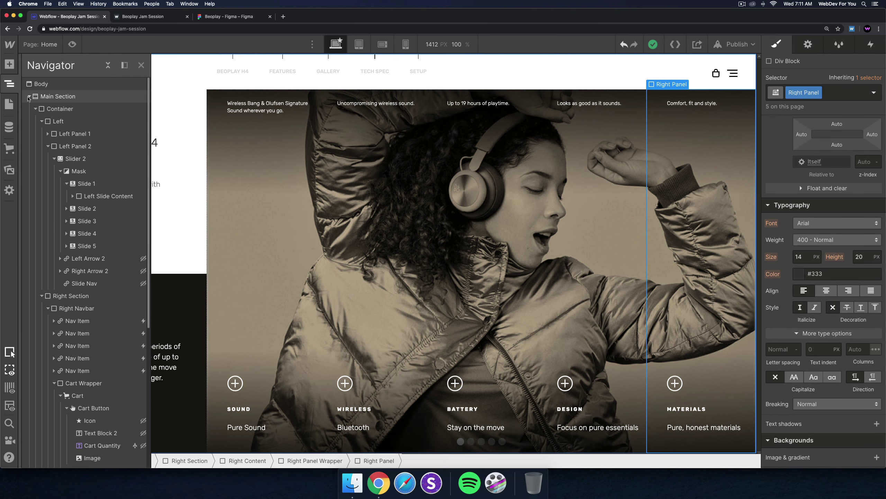
{"action": "left_click", "coordinate": [29, 96]}
{"action": "left_click", "coordinate": [56, 109]}
{"action": "scroll", "coordinate": [779, 139], "scroll_direction": "down", "scroll_amount": 5}
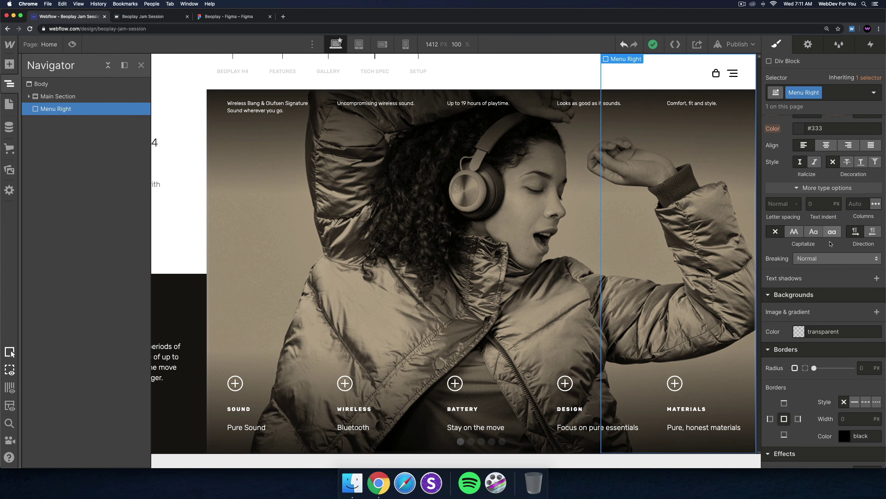
{"action": "scroll", "coordinate": [781, 139], "scroll_direction": "down", "scroll_amount": 1}
{"action": "left_click", "coordinate": [827, 306]}
{"action": "type", "text": "#181618"}
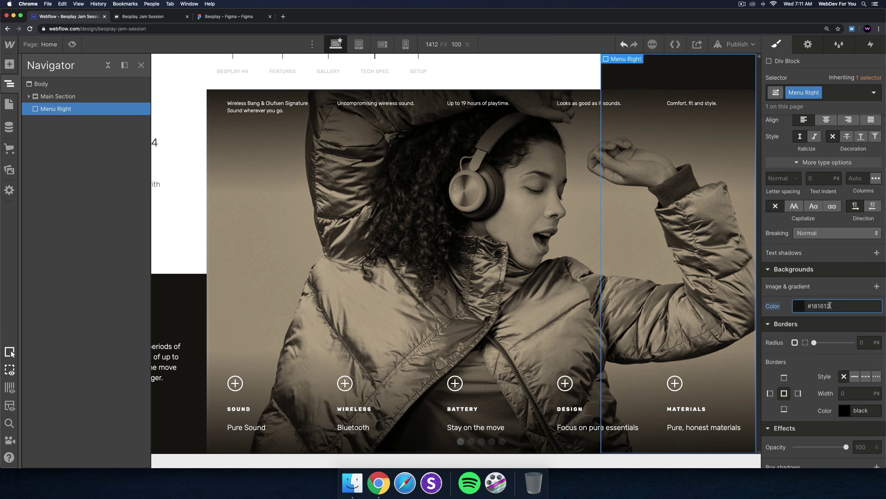
Change Menu Right's position to Fixed and set its z-index to 199.
{"action": "scroll", "coordinate": [851, 277], "scroll_direction": "up", "scroll_amount": 1}
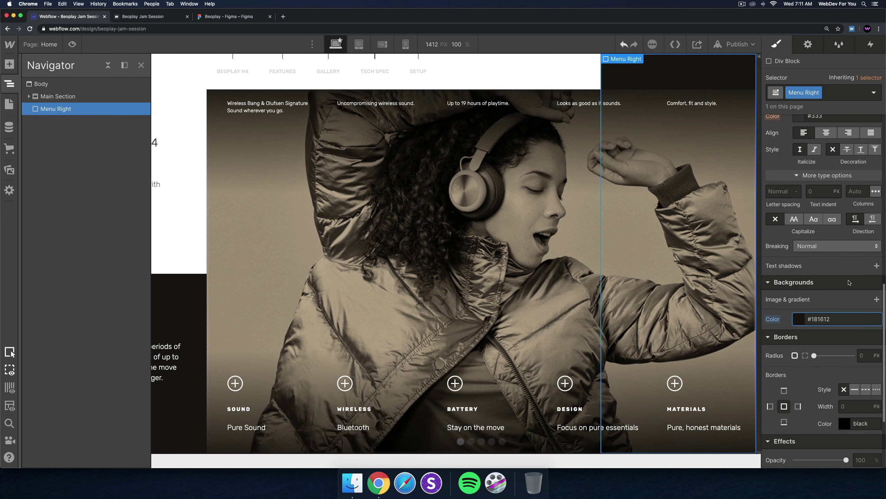
{"action": "scroll", "coordinate": [849, 282], "scroll_direction": "up", "scroll_amount": 10}
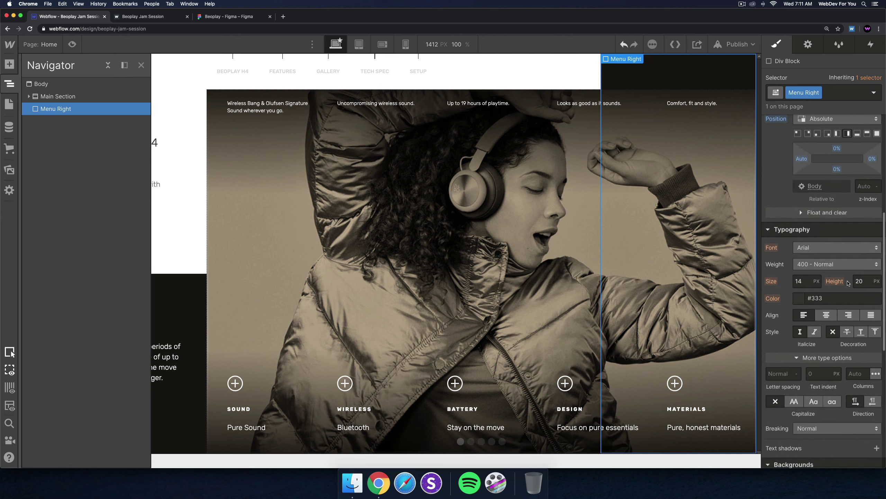
{"action": "scroll", "coordinate": [849, 283], "scroll_direction": "up", "scroll_amount": 4}
{"action": "left_click", "coordinate": [838, 183]}
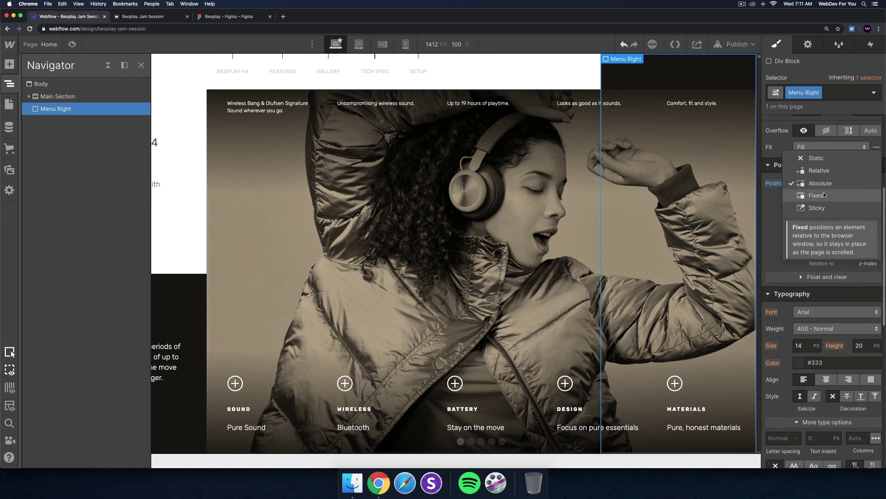
{"action": "left_click", "coordinate": [824, 195]}
{"action": "left_click", "coordinate": [872, 252]}
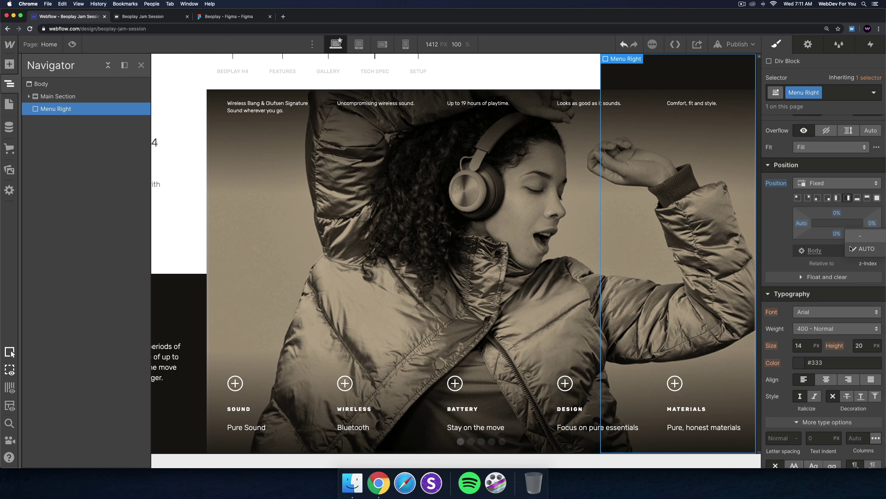
{"action": "left_click", "coordinate": [866, 250]}
{"action": "type", "text": "199"}
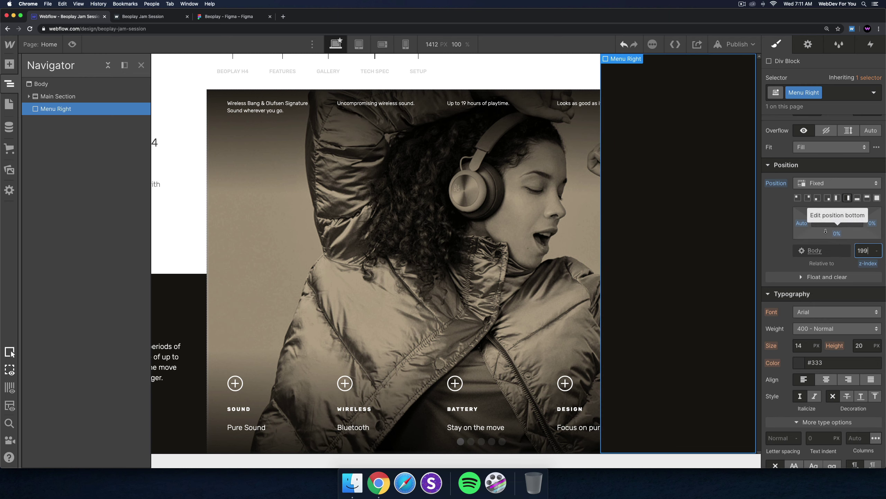
Set the z-index of the Cart Wrapper inside Right Navbar to 299 so it sits above Menu Right.
{"action": "left_click", "coordinate": [29, 97], "text": "alt"}
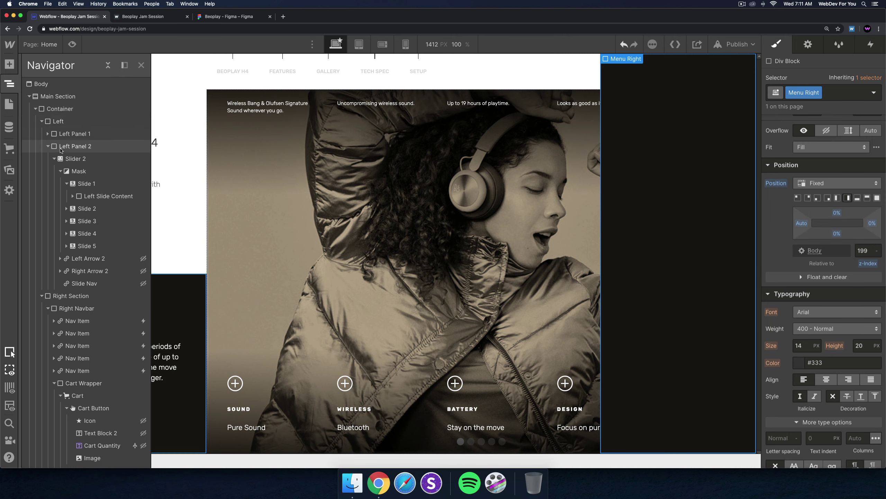
{"action": "left_click", "coordinate": [36, 108]}
{"action": "left_click", "coordinate": [36, 109]}
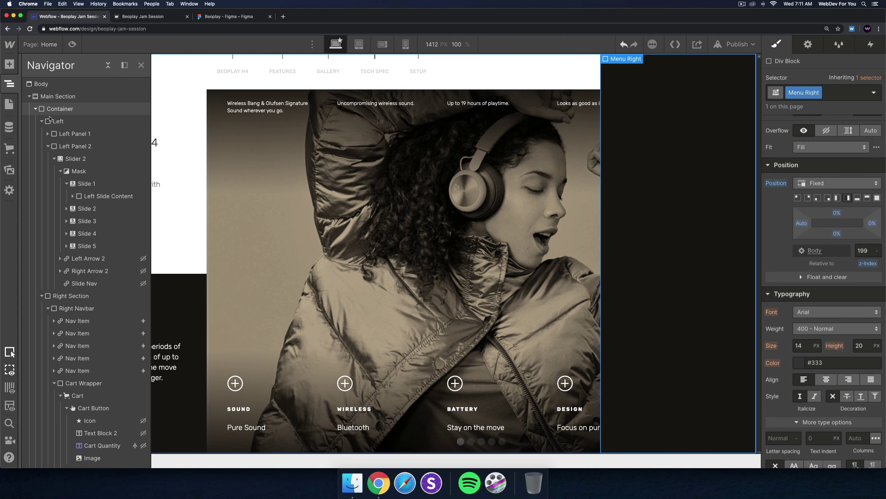
{"action": "left_click", "coordinate": [48, 147]}
{"action": "left_click", "coordinate": [53, 171]}
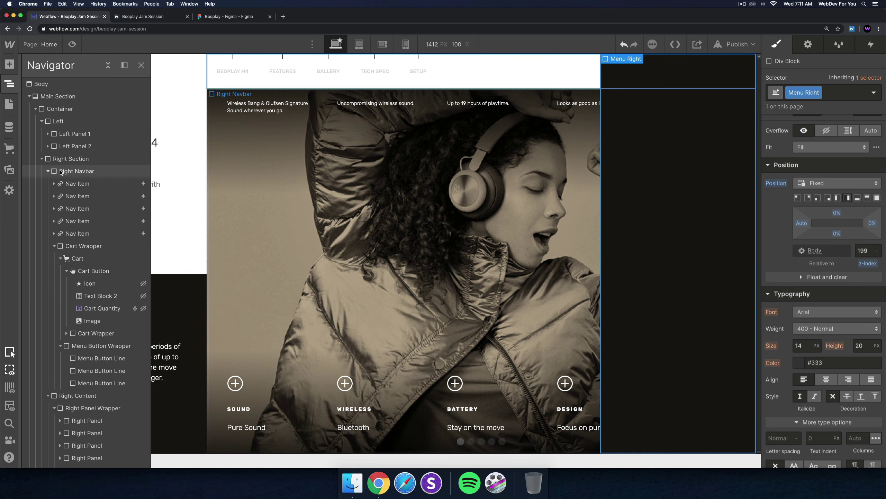
{"action": "left_click", "coordinate": [87, 247]}
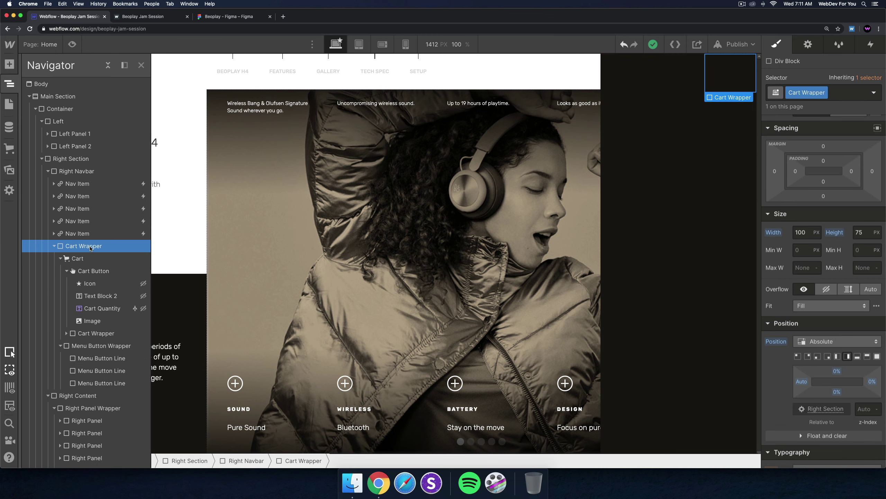
{"action": "scroll", "coordinate": [824, 279], "scroll_direction": "down", "scroll_amount": 2}
{"action": "left_click", "coordinate": [862, 389]}
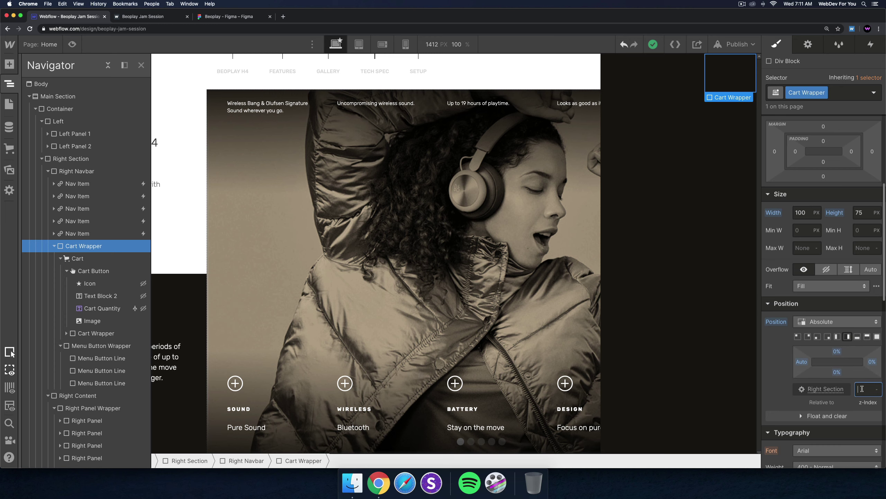
{"action": "type", "text": "299"}
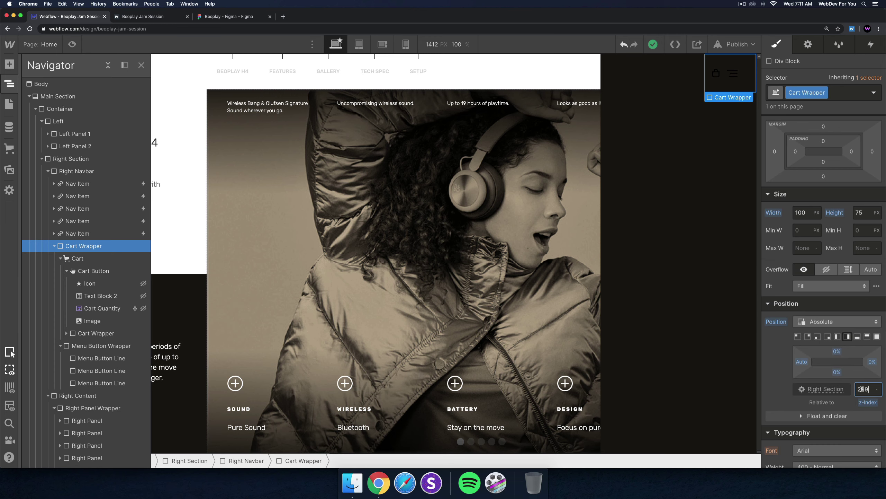
Change Menu Right's background color to white so the black bag icon and menu lines stand out.
{"action": "left_click", "coordinate": [716, 80]}
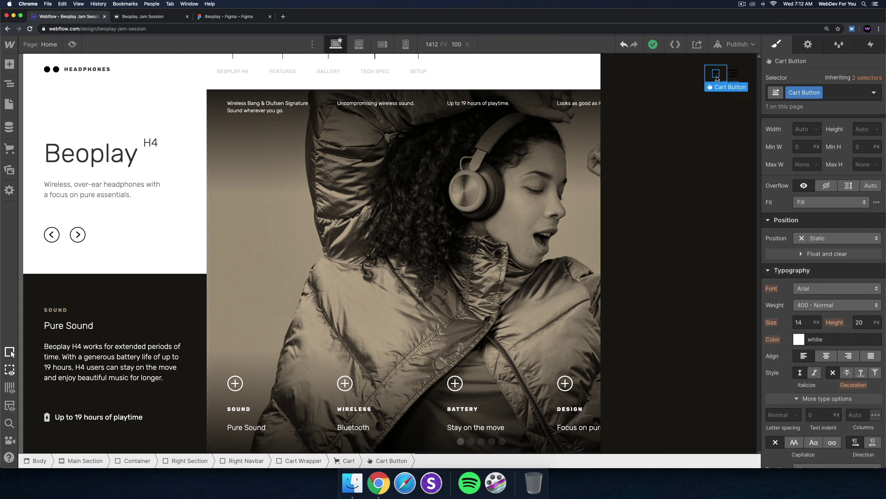
{"action": "left_click", "coordinate": [724, 78]}
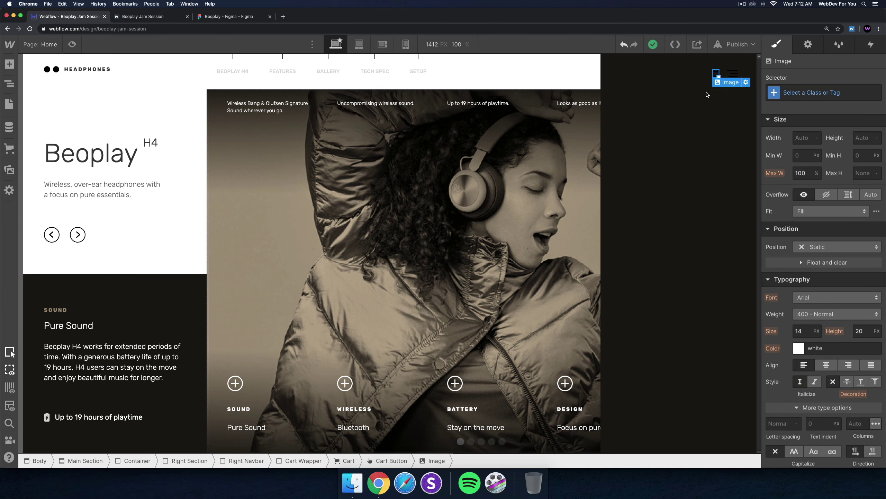
{"action": "left_click", "coordinate": [670, 176]}
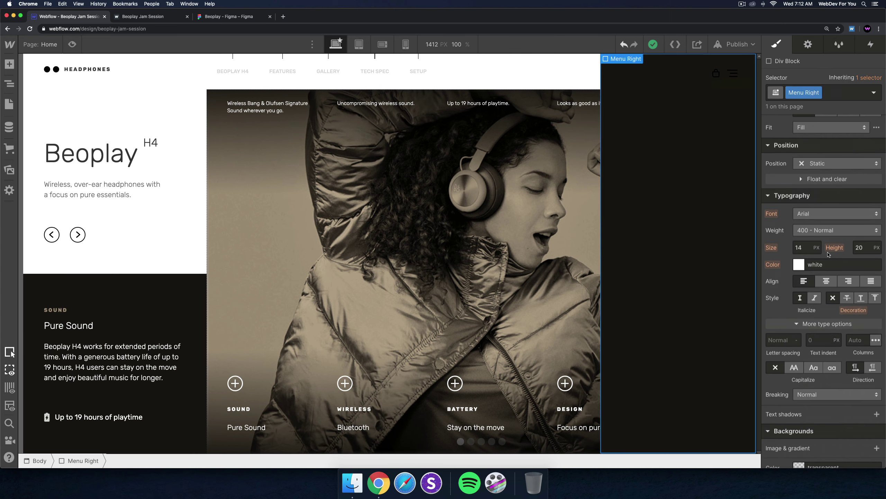
{"action": "scroll", "coordinate": [831, 223], "scroll_direction": "down", "scroll_amount": 10}
{"action": "left_click", "coordinate": [796, 200]}
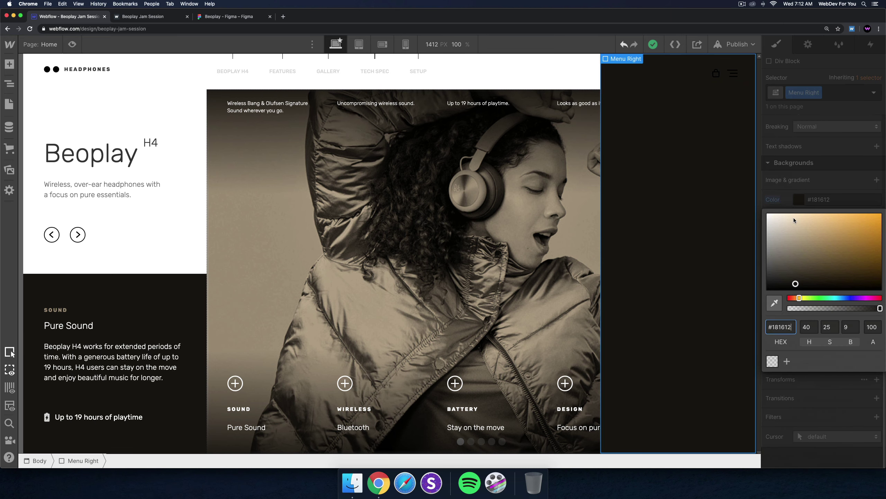
{"action": "left_click_drag", "start_coordinate": [793, 217], "coordinate": [766, 212]}
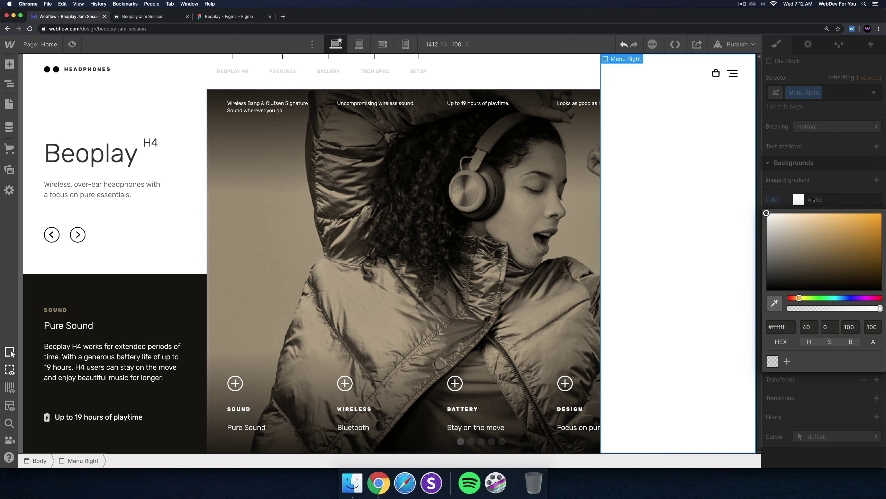
{"action": "left_click", "coordinate": [830, 187]}
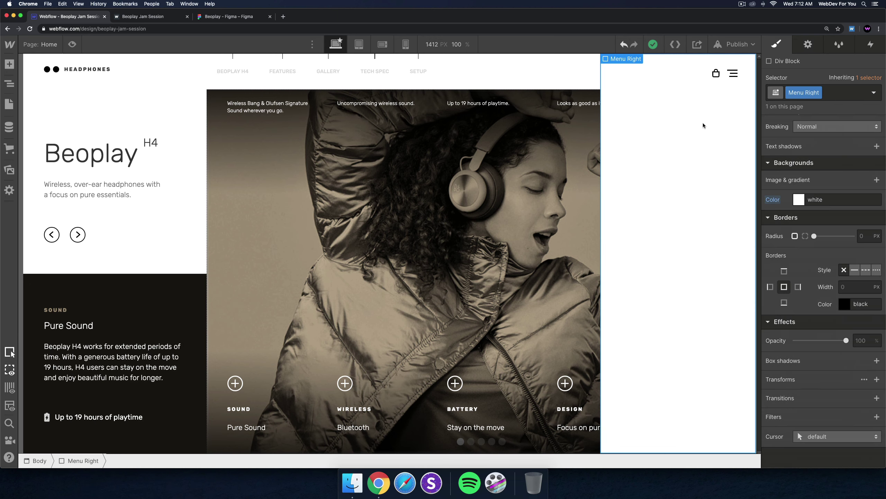
Add a mouse click trigger to the Menu Button Wrapper and create a new timed animation for its first click.
{"action": "left_click", "coordinate": [733, 77]}
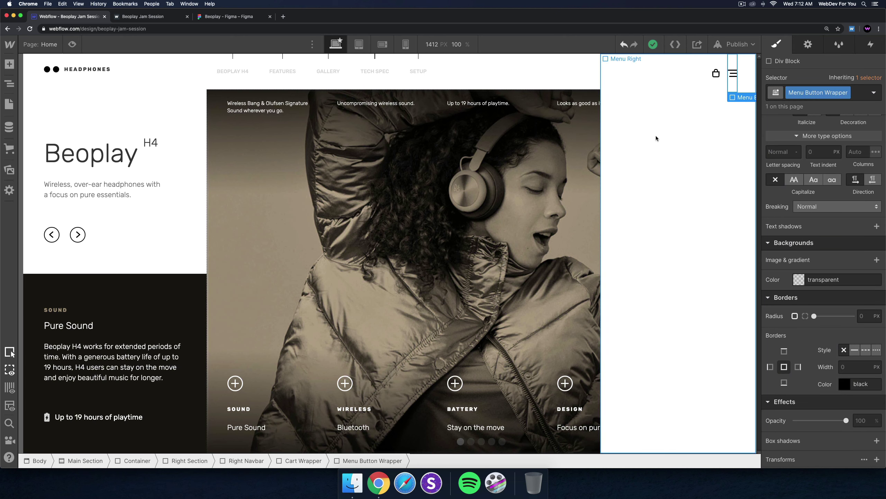
{"action": "left_click", "coordinate": [871, 45]}
{"action": "left_click", "coordinate": [879, 82]}
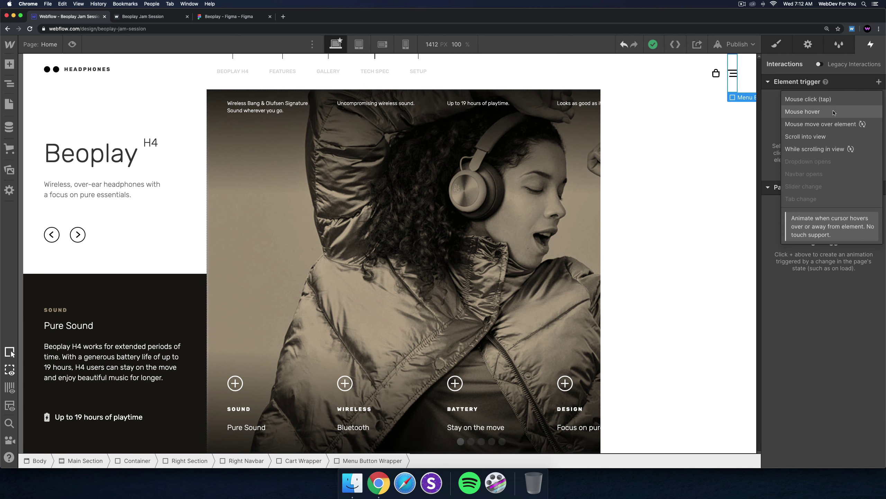
{"action": "left_click", "coordinate": [831, 101]}
{"action": "left_click", "coordinate": [822, 137]}
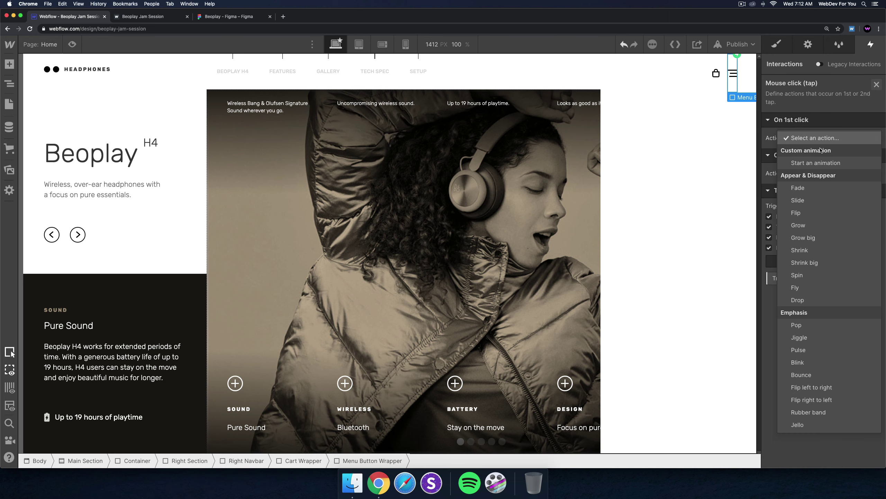
{"action": "left_click", "coordinate": [818, 162]}
{"action": "left_click", "coordinate": [876, 154]}
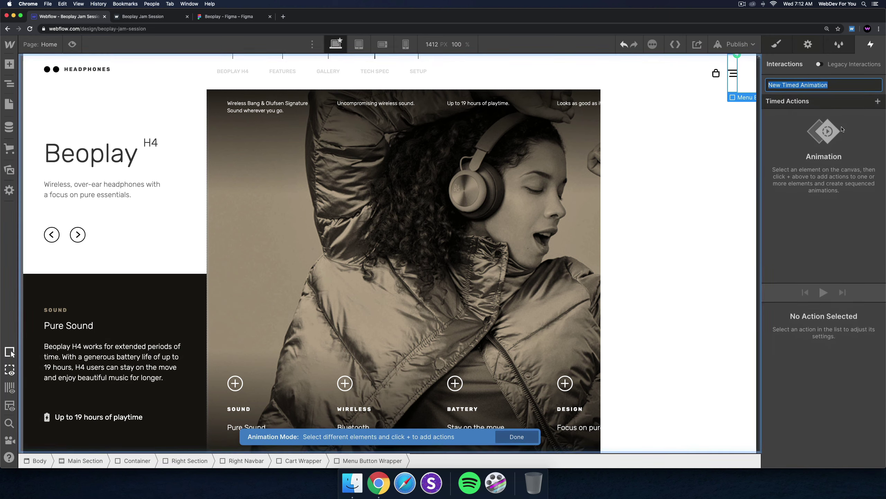
Name the new timed animation Menu Right In.
{"action": "type", "text": "Menu Ri"}
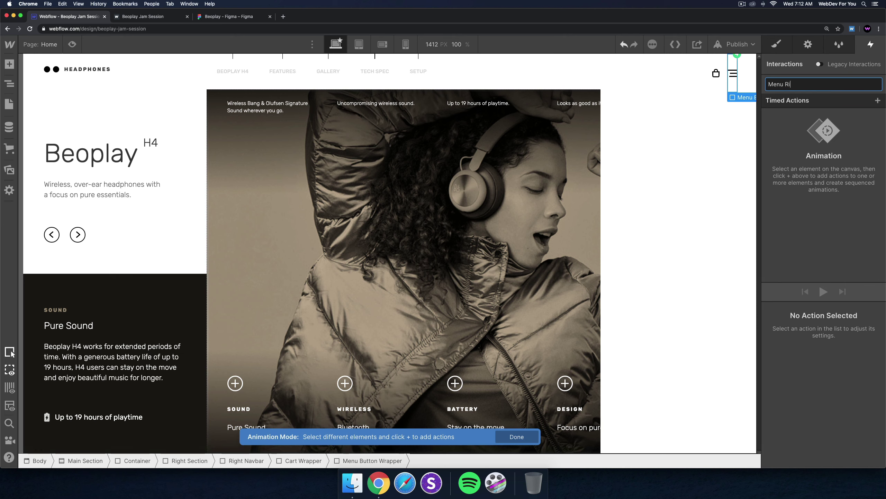
{"action": "type", "text": "ght In"}
{"action": "key", "text": "Return"}
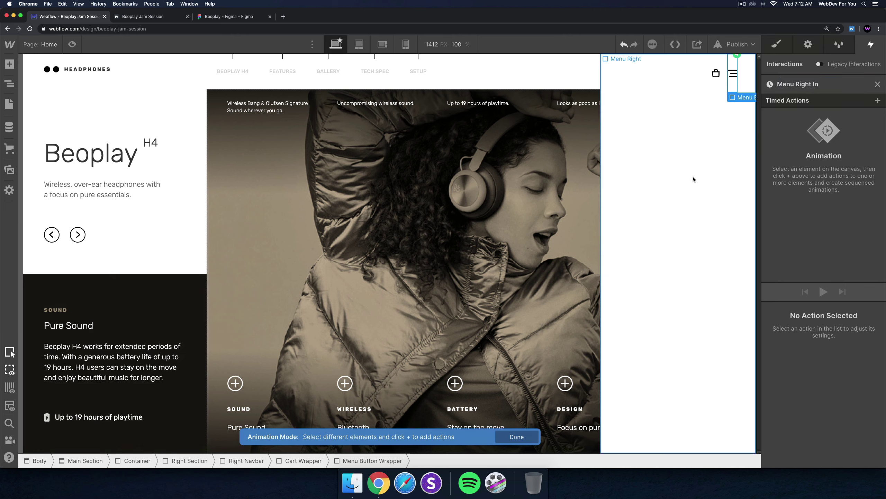
Add a Move action for Menu Right with a horizontal offset of 100% and make it the initial state.
{"action": "left_click", "coordinate": [694, 180]}
{"action": "left_click", "coordinate": [878, 101]}
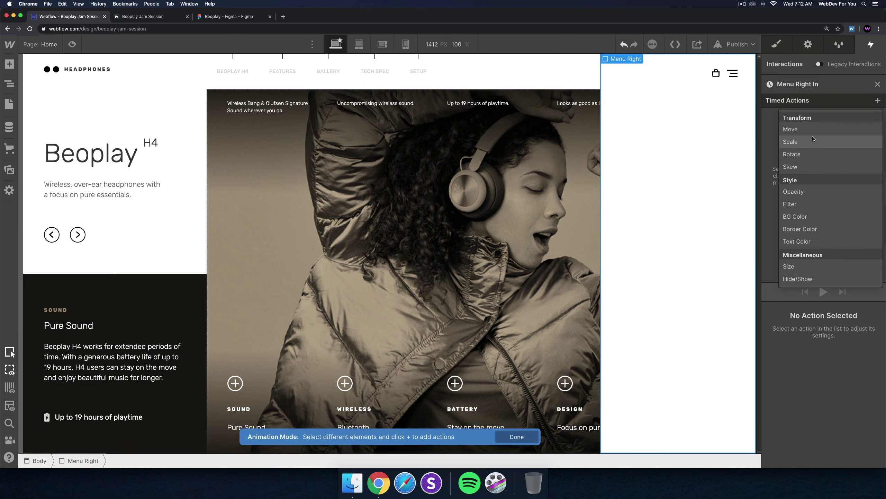
{"action": "left_click", "coordinate": [792, 128]}
{"action": "scroll", "coordinate": [833, 388], "scroll_direction": "down", "scroll_amount": 3}
{"action": "left_click", "coordinate": [861, 425]}
{"action": "type", "text": "10"}
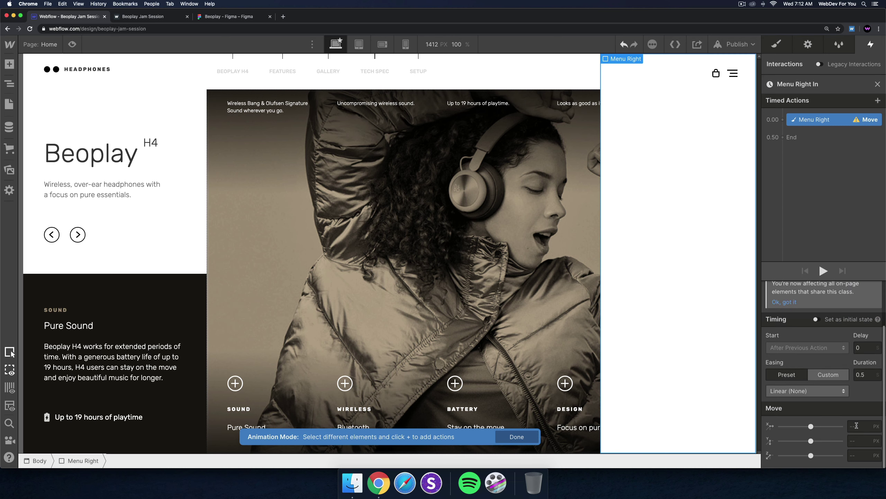
{"action": "type", "text": "0%"}
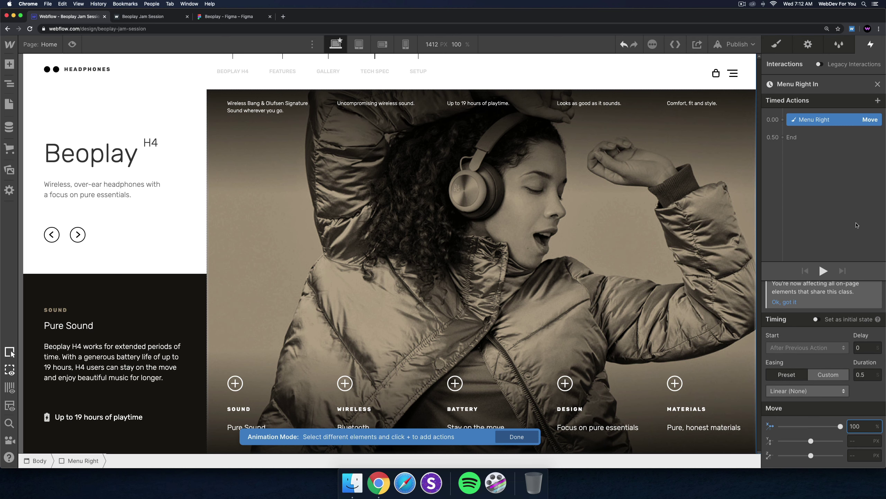
{"action": "left_click", "coordinate": [816, 320]}
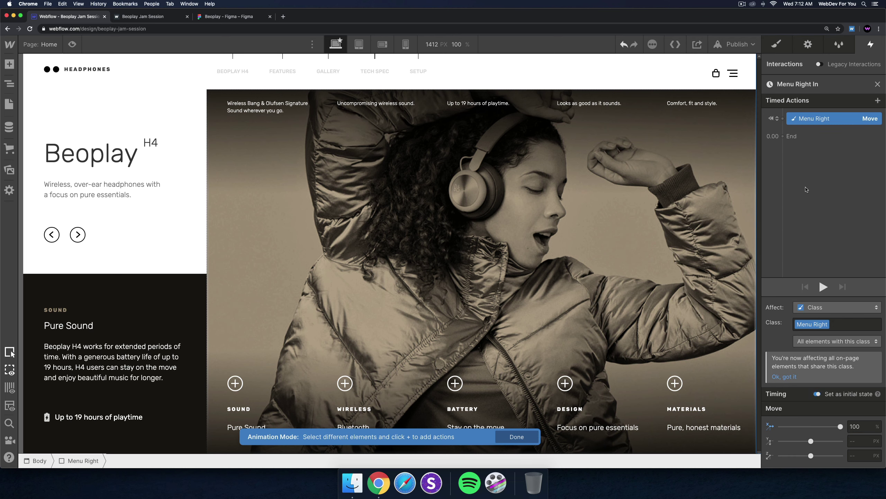
Add a second Move action bringing Menu Right to 0% horizontally, with Ease Out easing and a 0.2-second duration.
{"action": "left_click", "coordinate": [811, 129]}
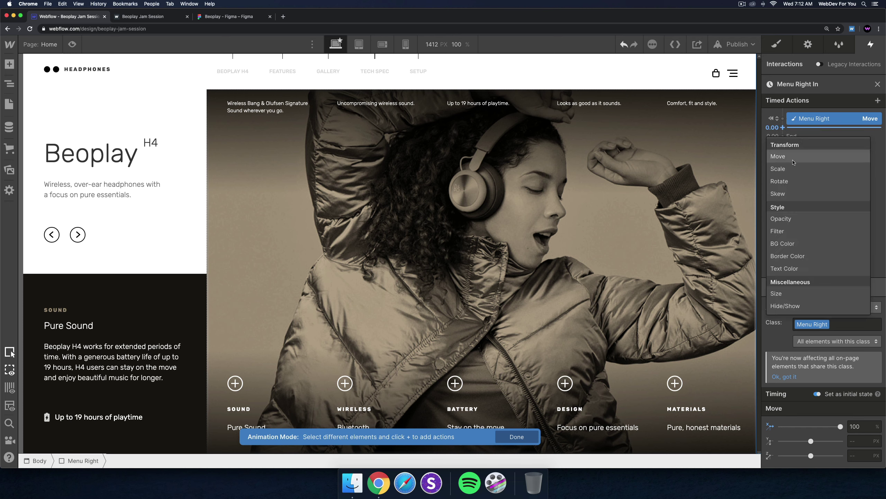
{"action": "left_click", "coordinate": [793, 160]}
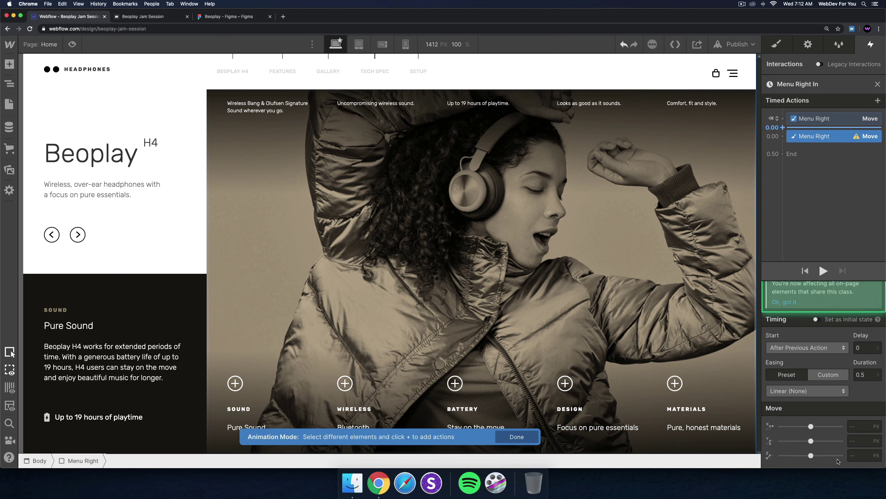
{"action": "left_click", "coordinate": [857, 426]}
{"action": "type", "text": "0%"}
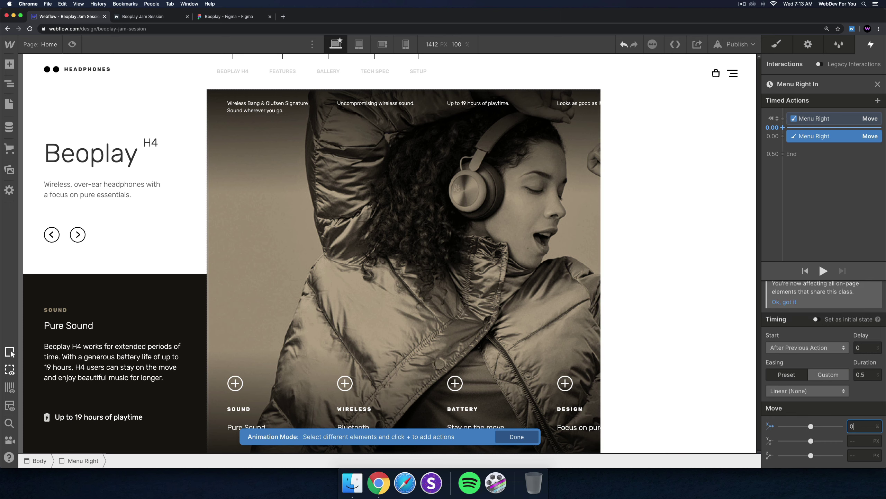
{"action": "left_click", "coordinate": [811, 391]}
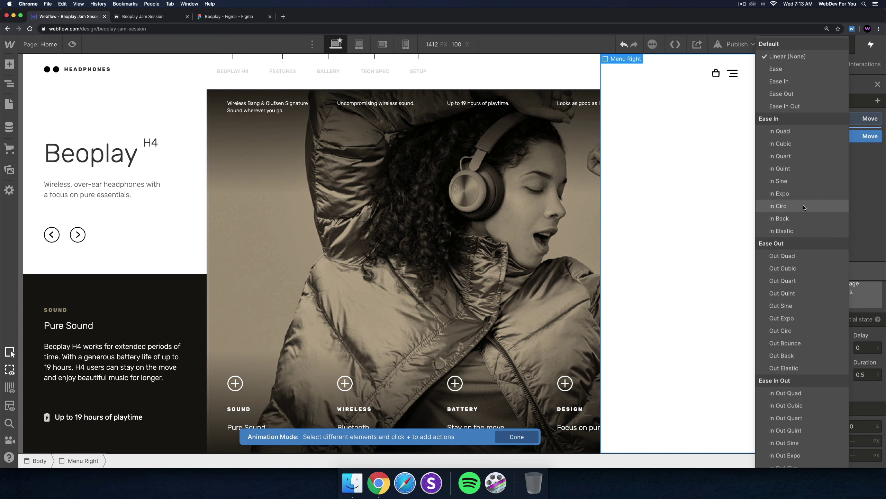
{"action": "left_click", "coordinate": [791, 95]}
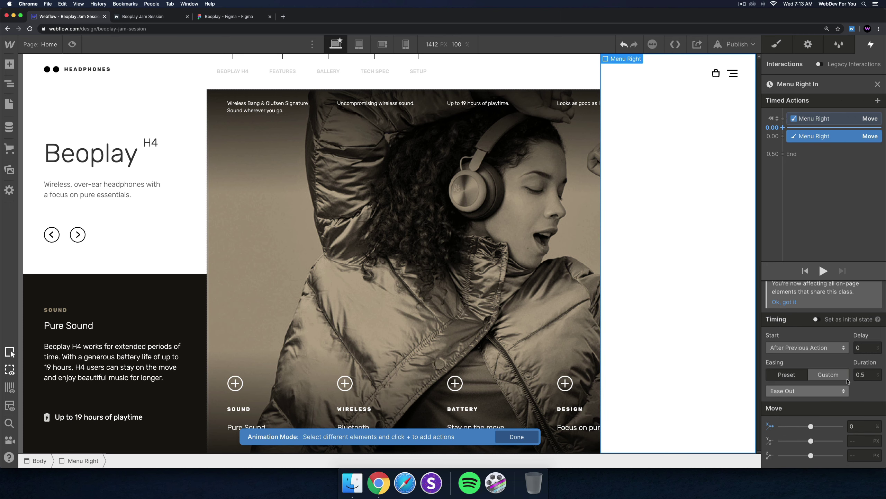
{"action": "left_click", "coordinate": [868, 374]}
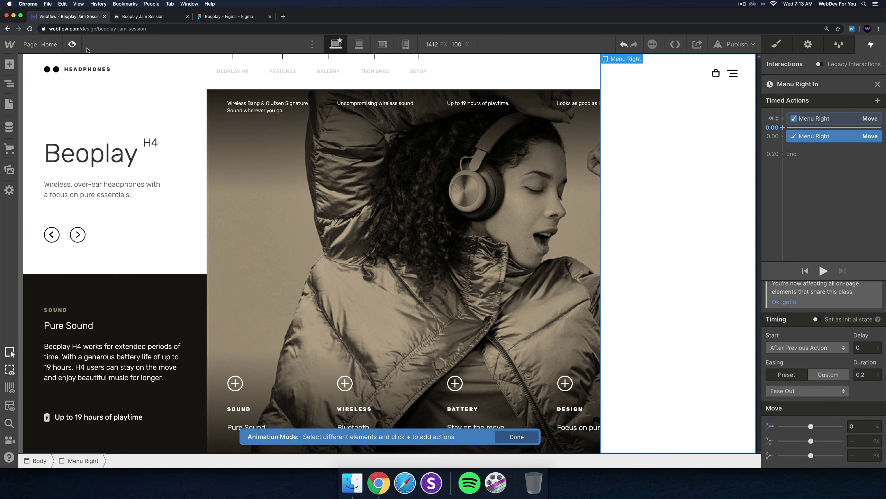
Preview the page and test opening the right menu with the three-line button.
{"action": "key", "text": "super+shift+p"}
{"action": "left_click", "coordinate": [857, 74]}
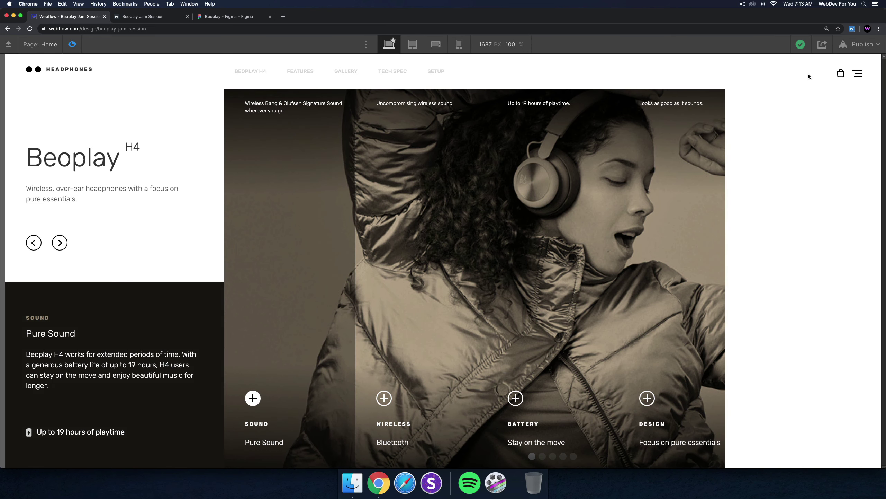
{"action": "key", "text": "super+shift+p"}
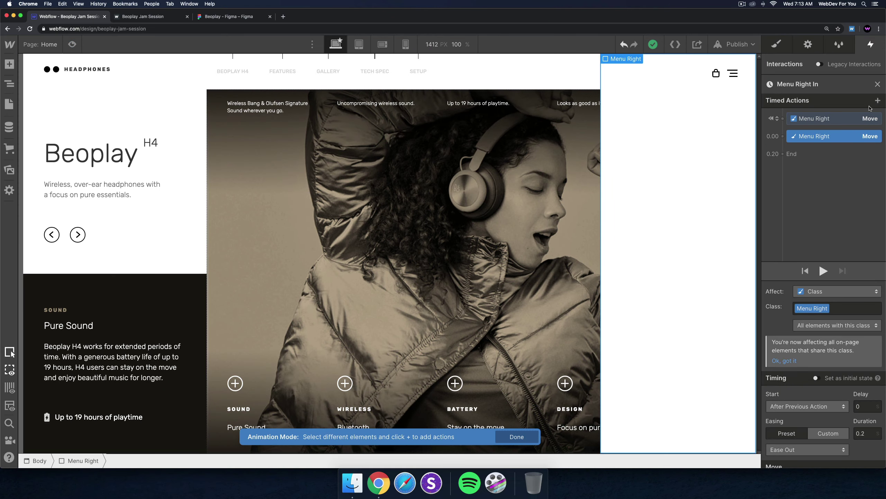
Leave the Menu Right In animation and set the Menu Button Wrapper's second click to start an animation.
{"action": "left_click", "coordinate": [877, 85]}
{"action": "scroll", "coordinate": [844, 231], "scroll_direction": "down", "scroll_amount": 3}
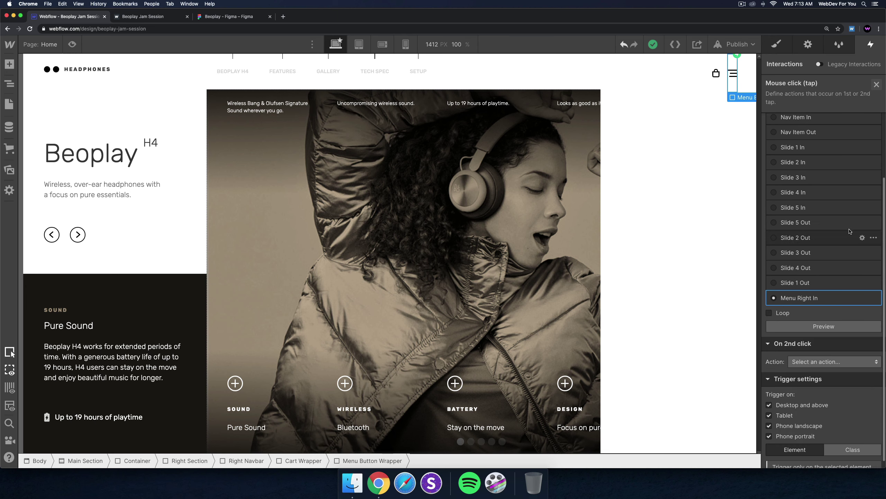
{"action": "left_click", "coordinate": [822, 361]}
{"action": "left_click", "coordinate": [813, 197]}
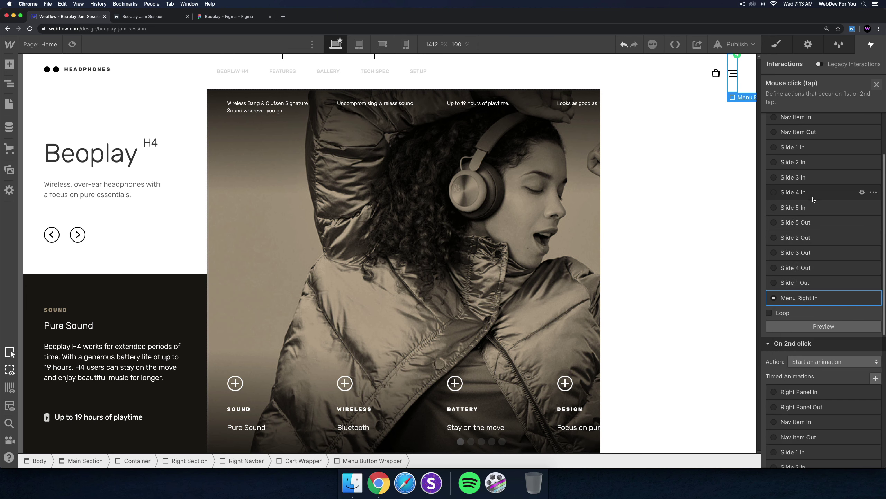
Duplicate the Menu Right In animation for the second click and rename the copy Menu Right Out.
{"action": "scroll", "coordinate": [830, 357], "scroll_direction": "down", "scroll_amount": 2}
{"action": "scroll", "coordinate": [832, 352], "scroll_direction": "down", "scroll_amount": 5}
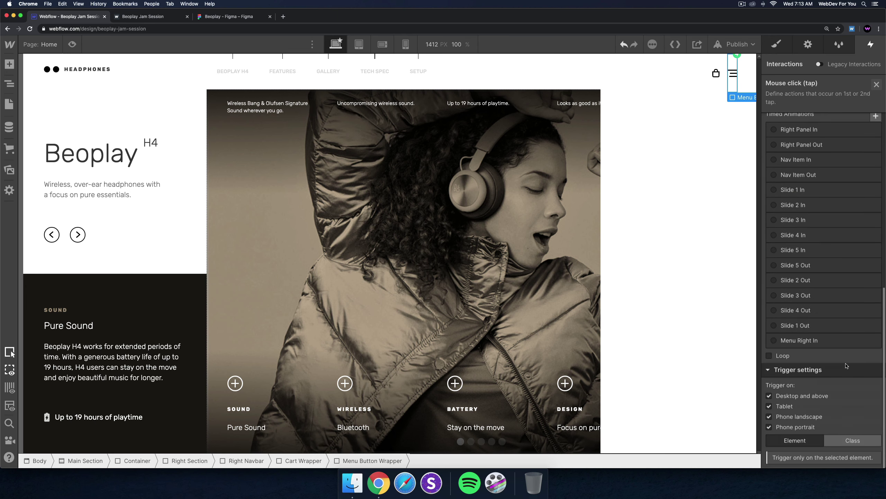
{"action": "left_click", "coordinate": [875, 342]}
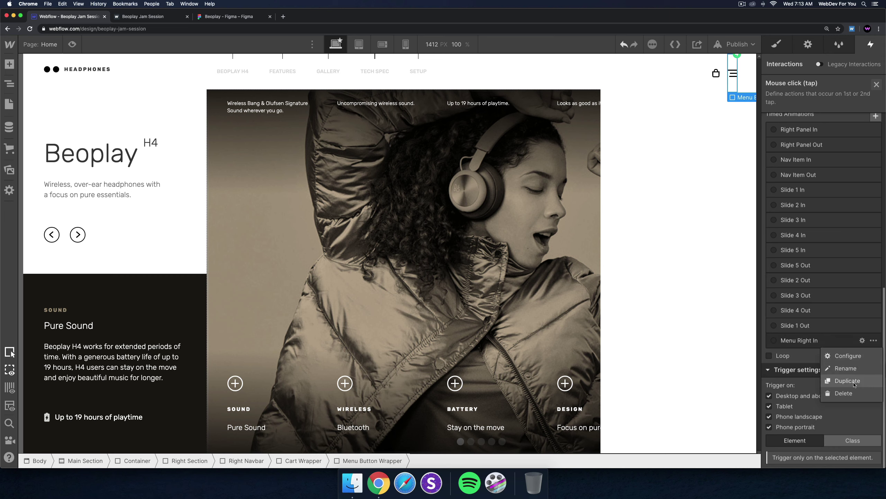
{"action": "left_click", "coordinate": [857, 383]}
{"action": "left_click", "coordinate": [803, 371]}
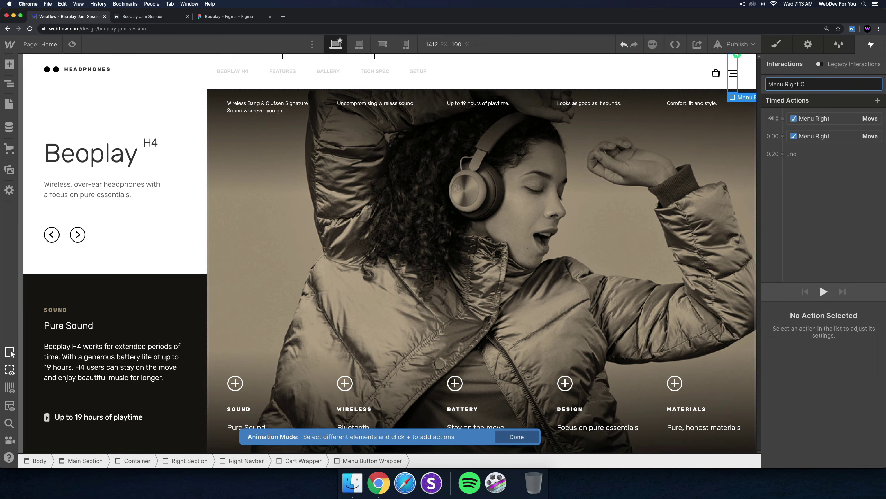
{"action": "type", "text": "ut"}
{"action": "key", "text": "Return"}
Delete the initial-state Move from Menu Right Out and set the remaining Move's horizontal offset to 100%.
{"action": "left_click", "coordinate": [850, 118]}
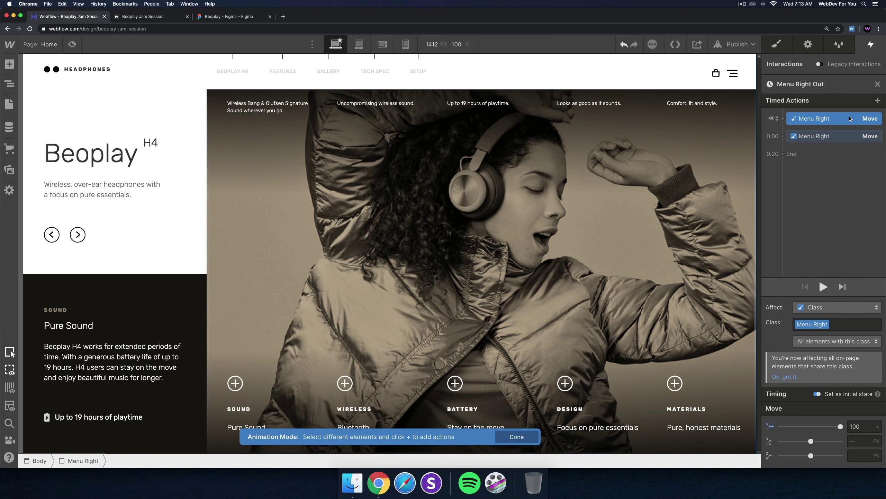
{"action": "key", "text": "Delete"}
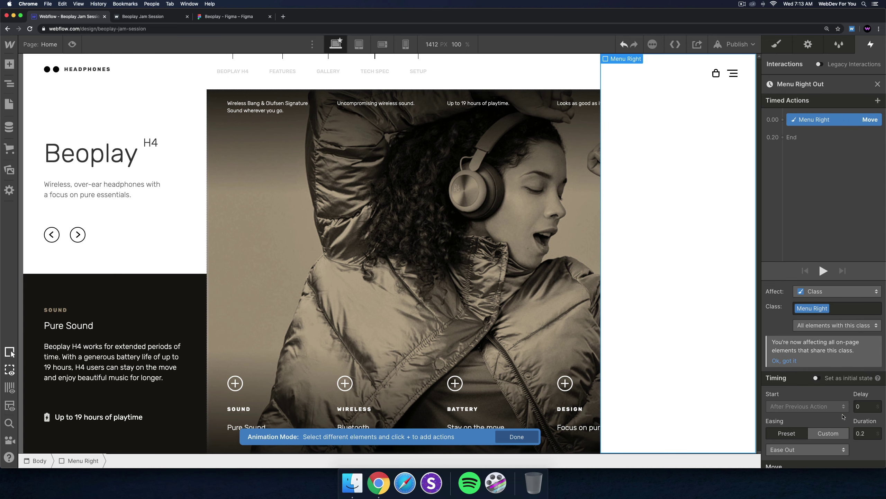
{"action": "scroll", "coordinate": [844, 416], "scroll_direction": "down", "scroll_amount": 3}
{"action": "type", "text": "100"}
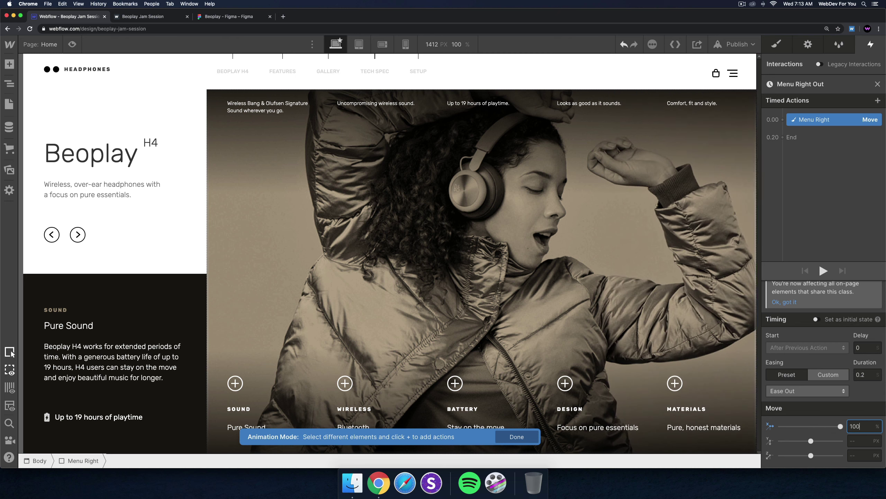
Preview the page, testing the menu button's open and close clicks and the shopping bag icon.
{"action": "key", "text": "super+shift+p"}
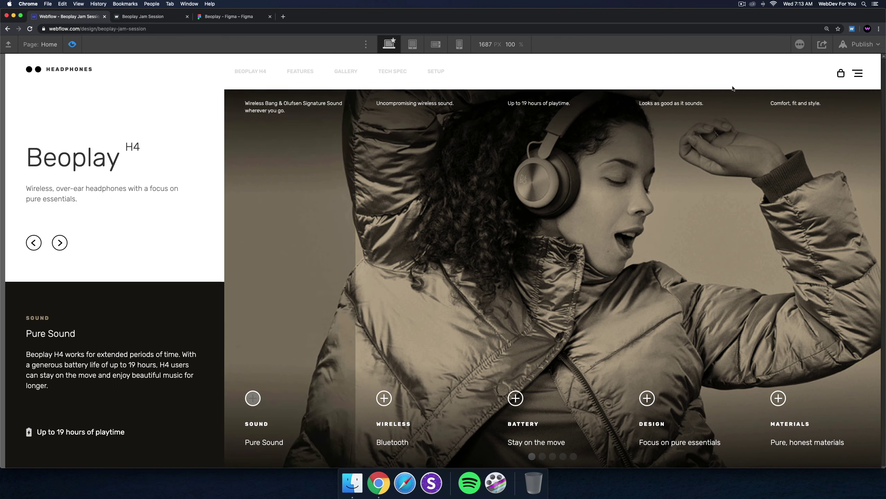
{"action": "left_click", "coordinate": [852, 74]}
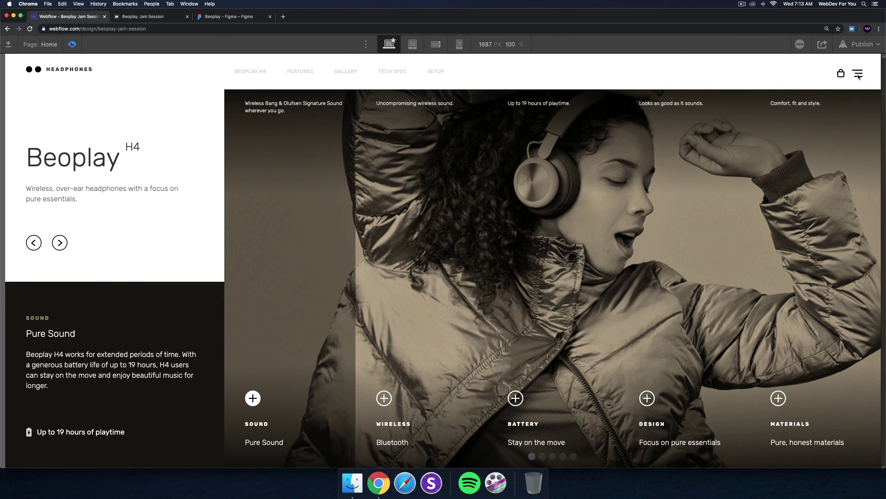
{"action": "left_click", "coordinate": [858, 75]}
{"action": "left_click", "coordinate": [858, 76]}
{"action": "left_click", "coordinate": [859, 75]}
{"action": "left_click", "coordinate": [842, 74]}
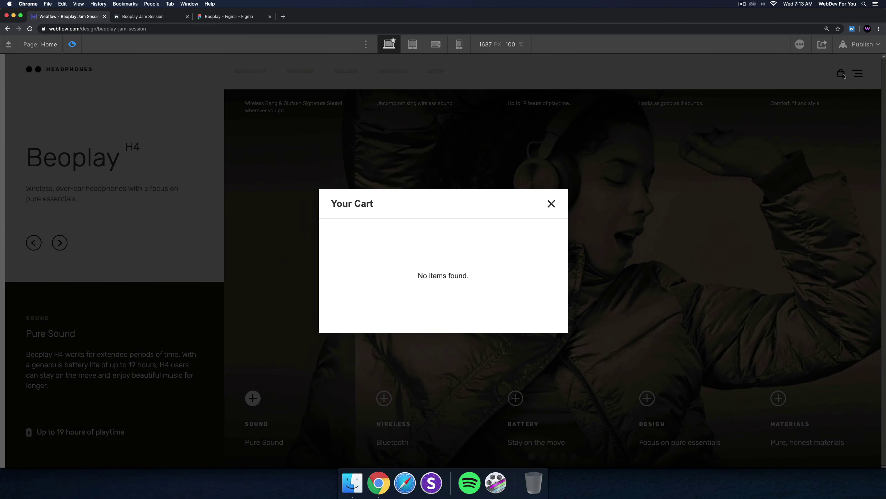
{"action": "left_click", "coordinate": [844, 76]}
{"action": "left_click", "coordinate": [843, 77]}
{"action": "left_click", "coordinate": [844, 76]}
{"action": "left_click", "coordinate": [843, 77]}
{"action": "left_click", "coordinate": [853, 78]}
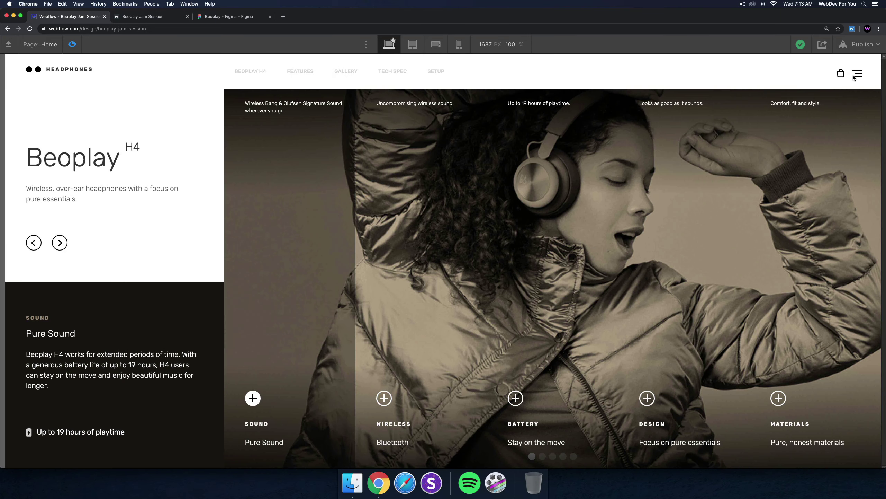
{"action": "left_click", "coordinate": [72, 45]}
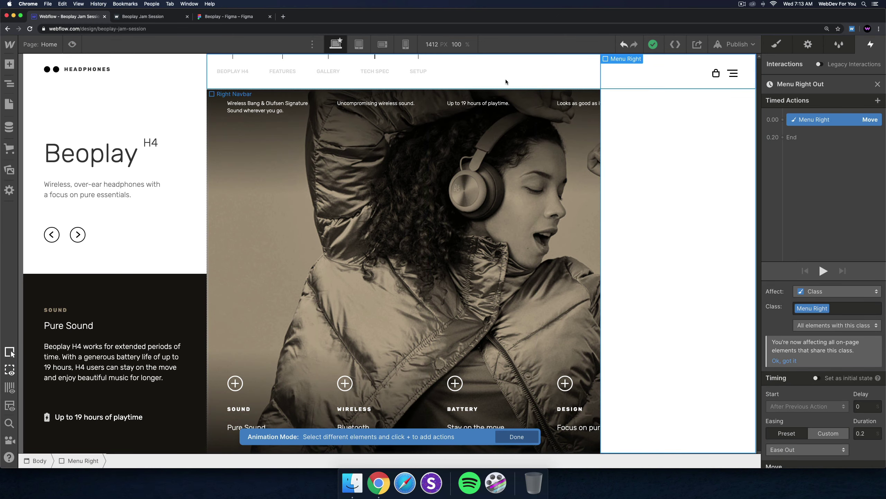
Set the cursor of Slider Arrow Right to pointer.
{"action": "left_click", "coordinate": [77, 234]}
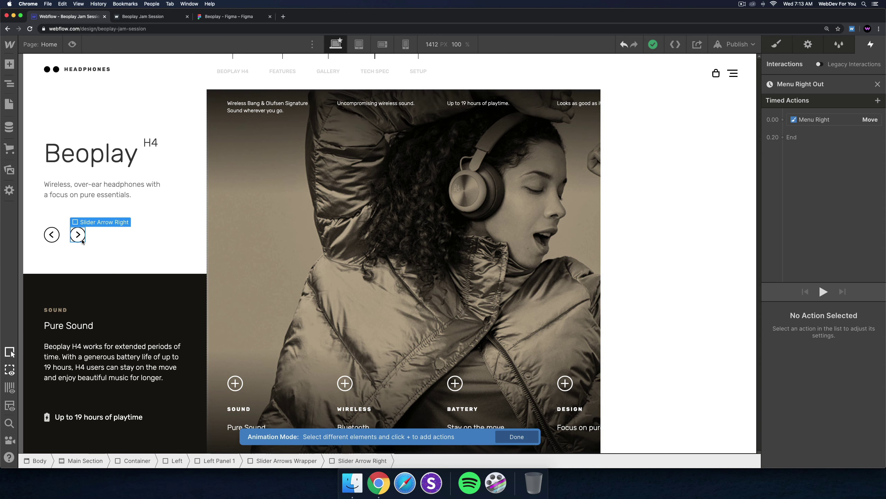
{"action": "key", "text": "s"}
{"action": "scroll", "coordinate": [860, 278], "scroll_direction": "down", "scroll_amount": 10}
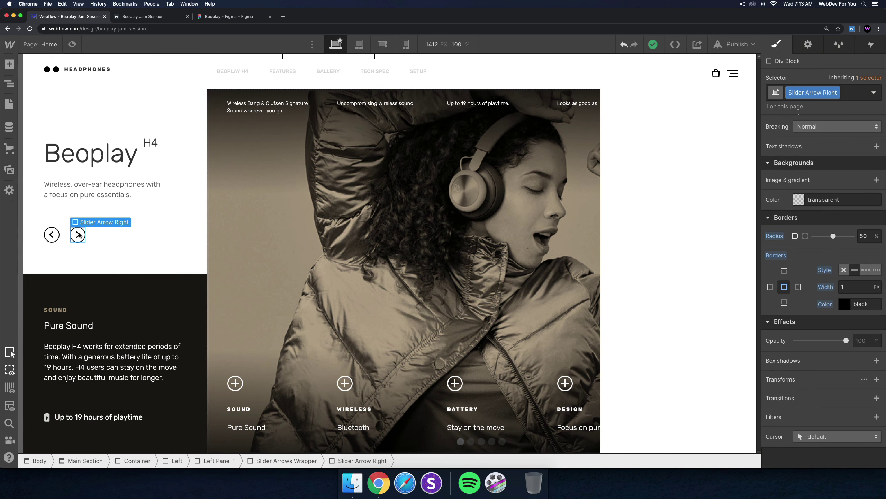
{"action": "left_click", "coordinate": [820, 439]}
{"action": "left_click", "coordinate": [802, 93]}
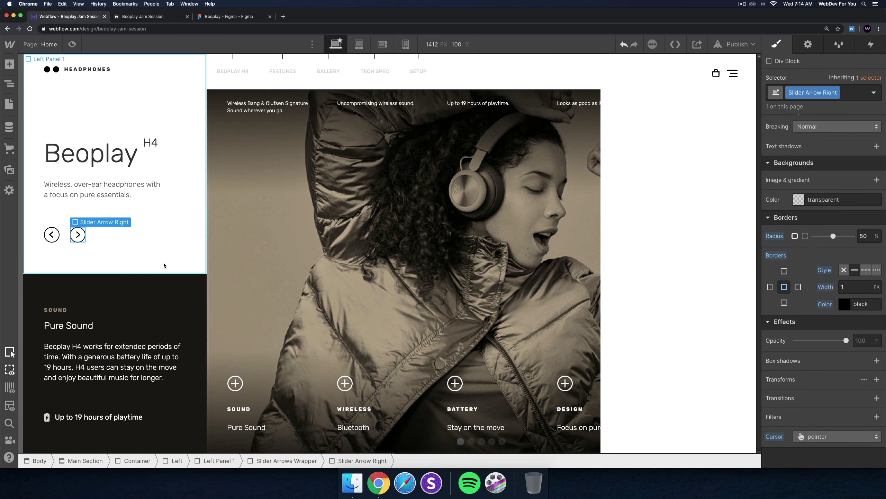
Set the cursor of Slider Arrow Left to pointer.
{"action": "left_click", "coordinate": [52, 234]}
{"action": "left_click", "coordinate": [831, 437]}
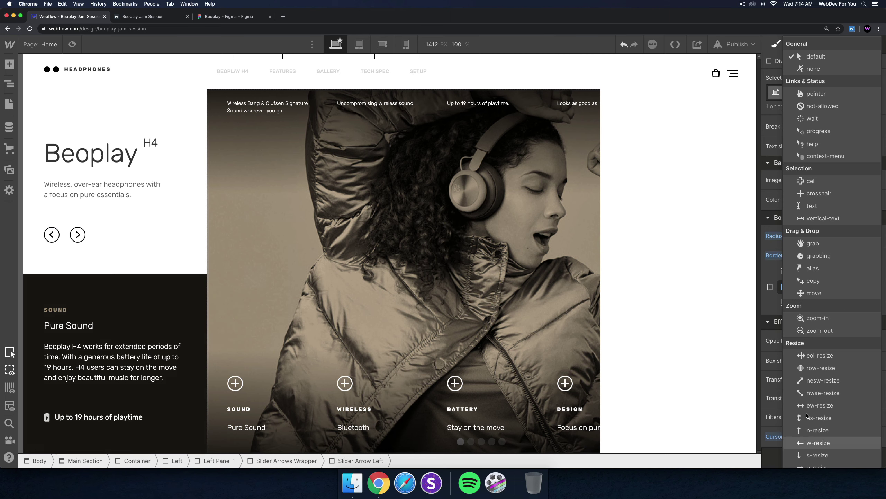
{"action": "left_click", "coordinate": [811, 93]}
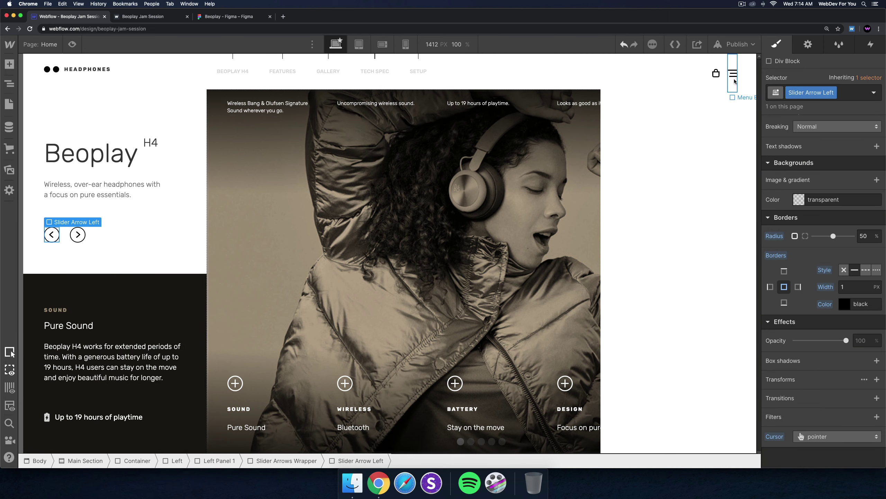
Set the cursor of the Menu Button Wrapper to pointer and preview the page.
{"action": "left_click", "coordinate": [733, 74]}
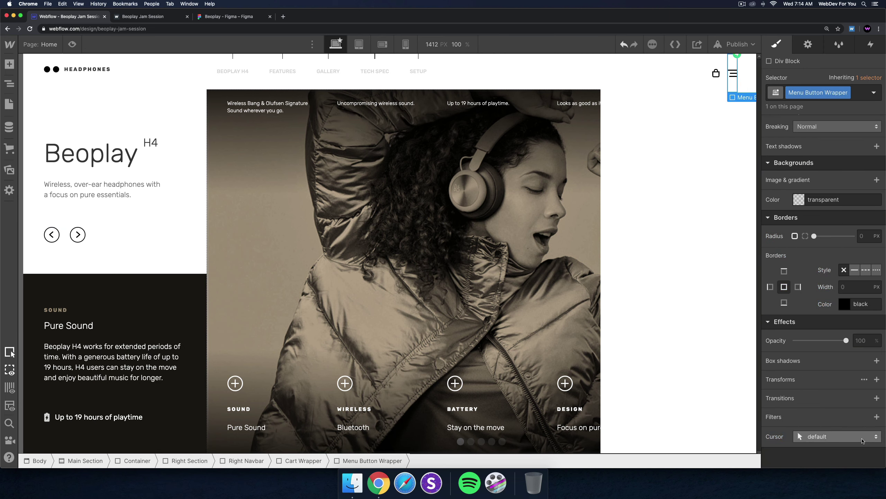
{"action": "left_click", "coordinate": [830, 436]}
{"action": "left_click", "coordinate": [824, 98]}
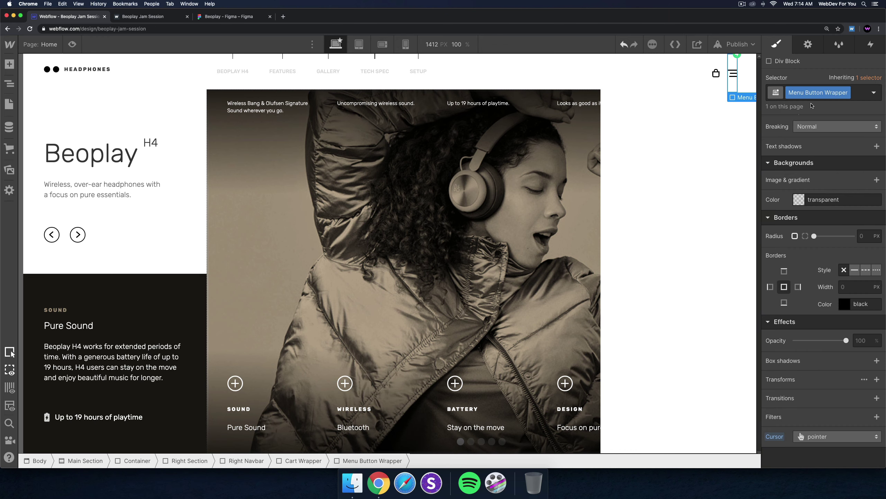
{"action": "key", "text": "super+shift+p"}
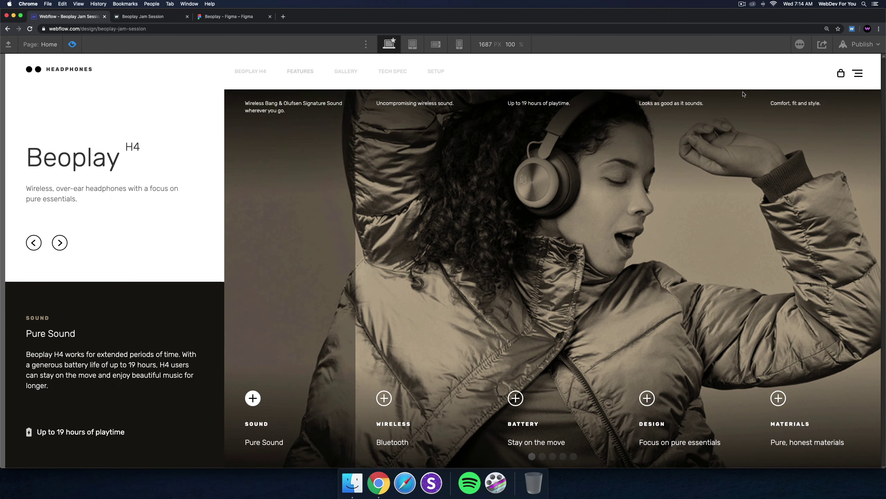
Test the menu button's open and close animation in the preview and return to editing.
{"action": "left_click", "coordinate": [861, 77]}
{"action": "left_click", "coordinate": [860, 77]}
{"action": "left_click", "coordinate": [860, 76]}
{"action": "left_click", "coordinate": [860, 76]}
{"action": "key", "text": "super+shift+p"}
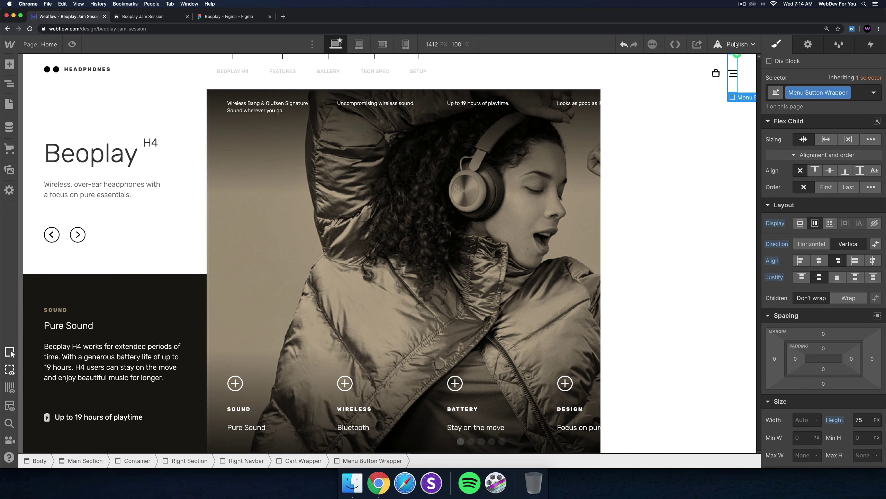
Publish the site to its beoplay-jam-session webflow.io staging domain.
{"action": "left_click", "coordinate": [737, 43]}
{"action": "left_click", "coordinate": [680, 173]}
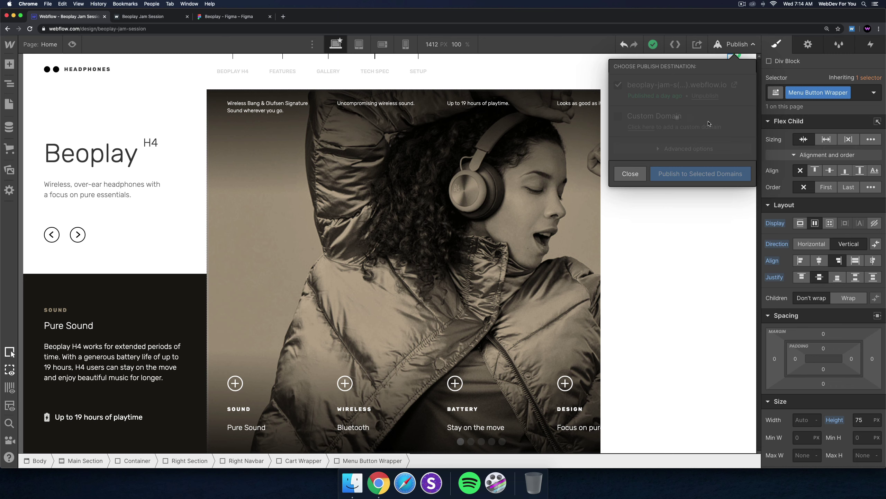
{"action": "left_click", "coordinate": [642, 240]}
{"action": "left_click", "coordinate": [740, 45]}
{"action": "left_click", "coordinate": [740, 44]}
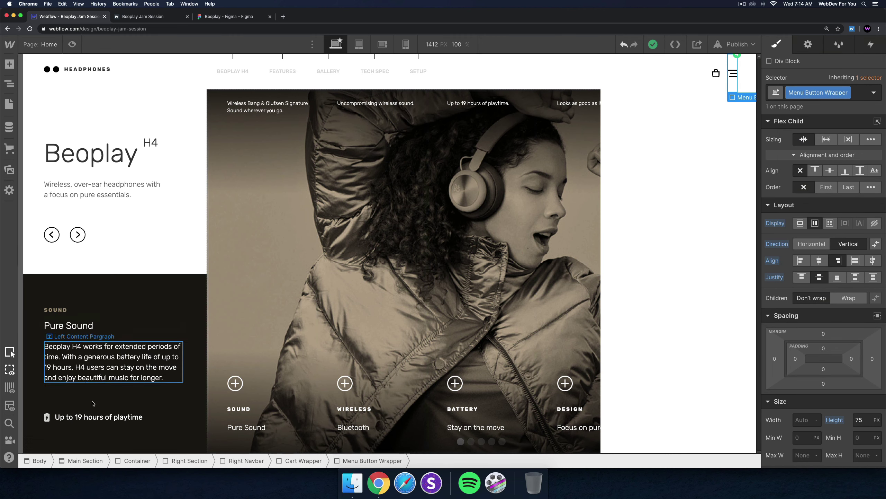
Check the original Beoplay design in Figma, and open the published site from Webflow.
{"action": "left_click", "coordinate": [228, 16]}
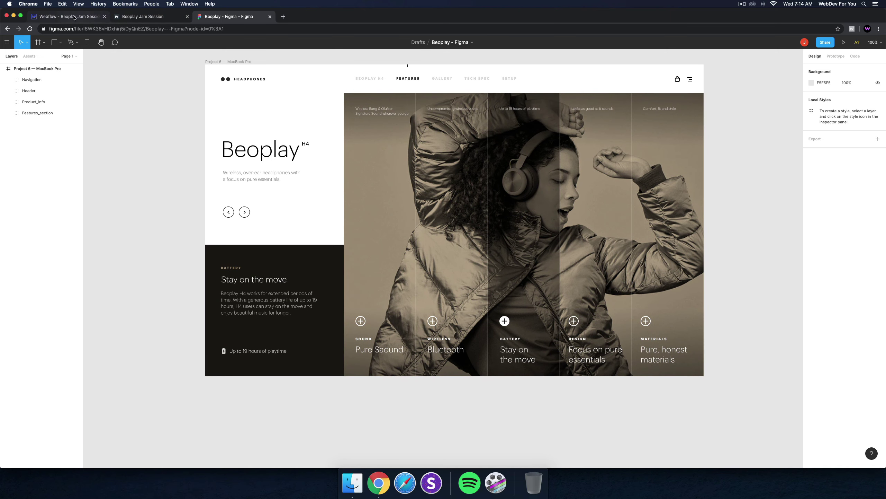
{"action": "left_click", "coordinate": [66, 16]}
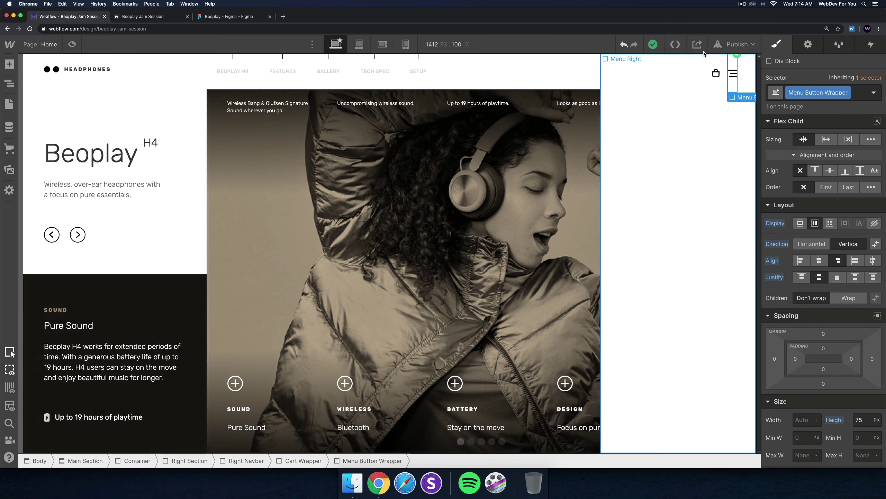
{"action": "left_click", "coordinate": [740, 44]}
{"action": "left_click", "coordinate": [735, 84]}
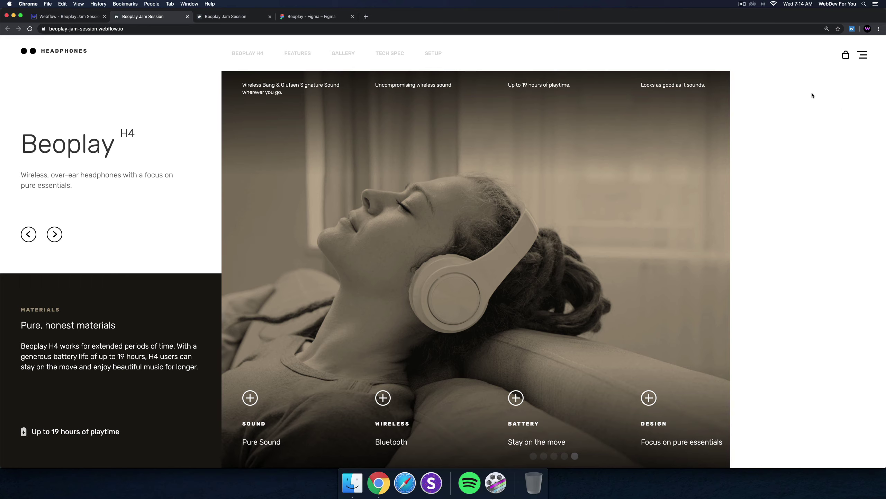
Test the shopping bag icon and its cart popup on the live site.
{"action": "left_click", "coordinate": [846, 56]}
{"action": "left_click", "coordinate": [845, 57]}
{"action": "left_click", "coordinate": [845, 56]}
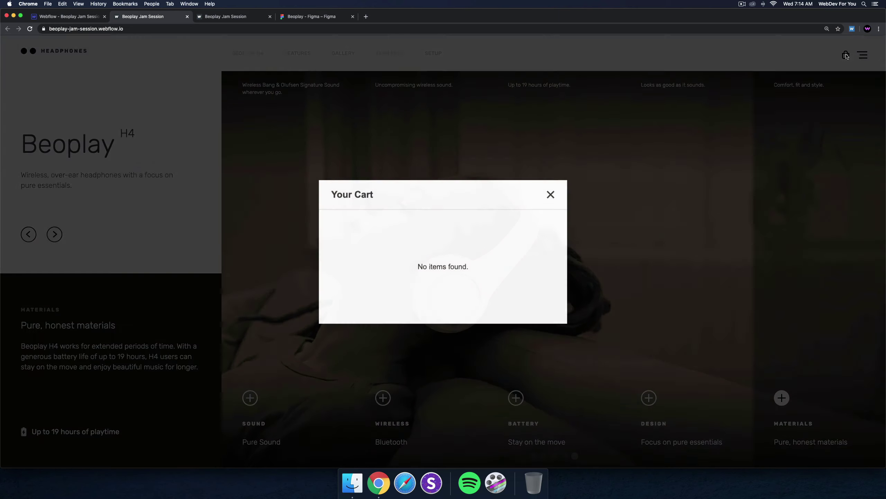
{"action": "left_click", "coordinate": [846, 56]}
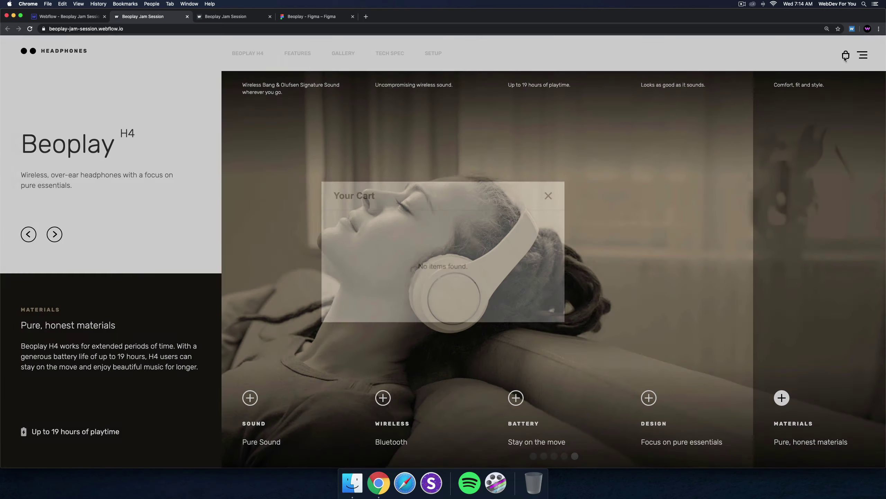
Step through the live slider's slides forward and backward with its round arrow buttons.
{"action": "left_click", "coordinate": [55, 235]}
{"action": "left_click", "coordinate": [55, 235]}
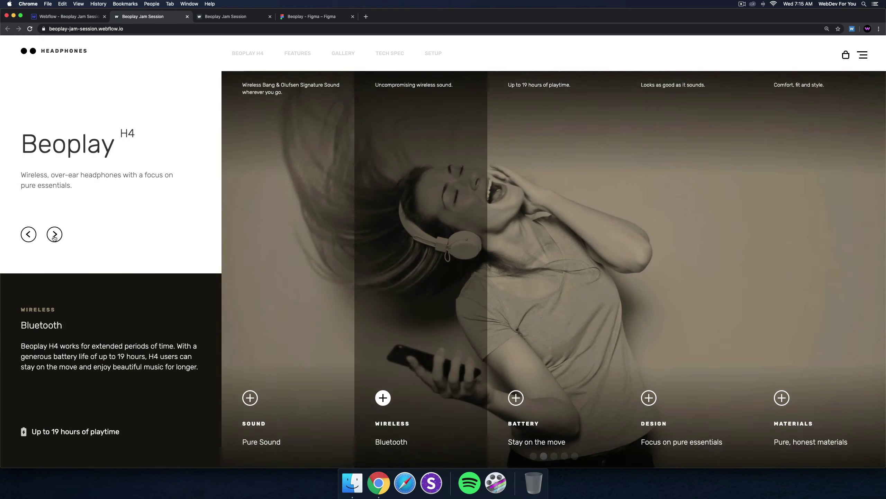
{"action": "left_click", "coordinate": [55, 235]}
{"action": "left_click", "coordinate": [29, 234]}
{"action": "left_click", "coordinate": [28, 234]}
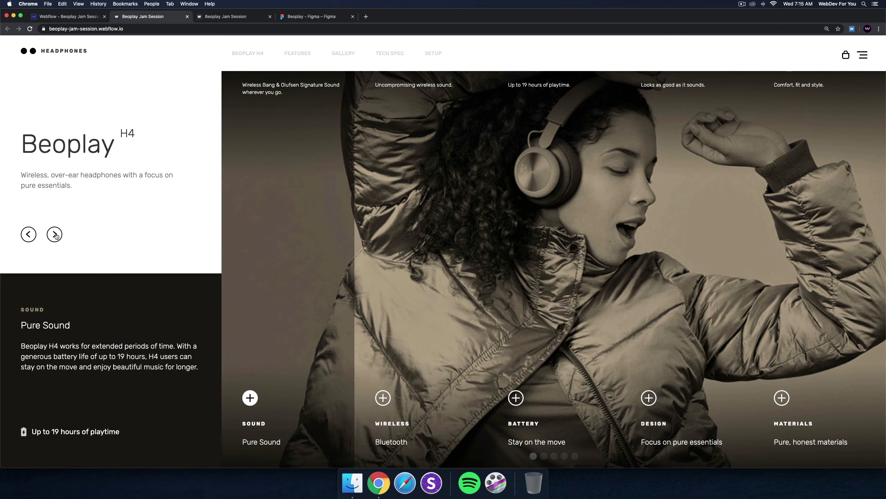
{"action": "left_click", "coordinate": [55, 235]}
{"action": "left_click", "coordinate": [54, 235]}
{"action": "left_click", "coordinate": [54, 235]}
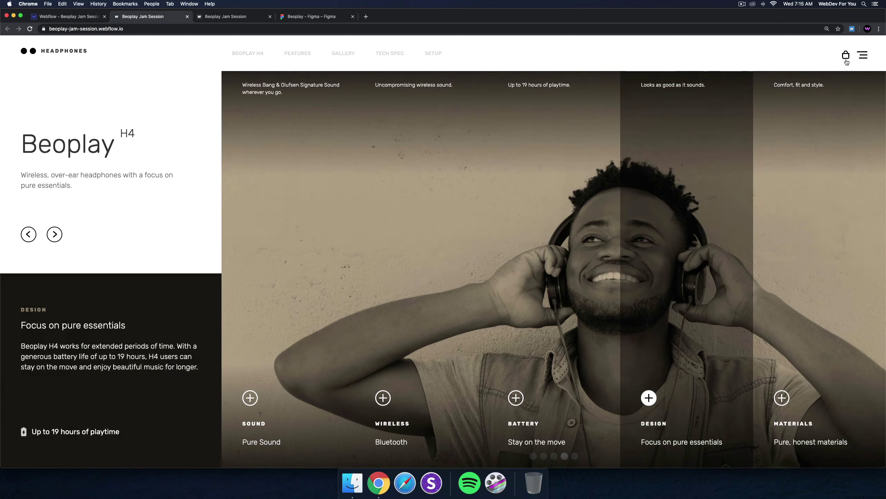
Open and close the cart popup repeatedly on the live page, checking how the bag and menu icons react.
{"action": "left_click", "coordinate": [846, 55]}
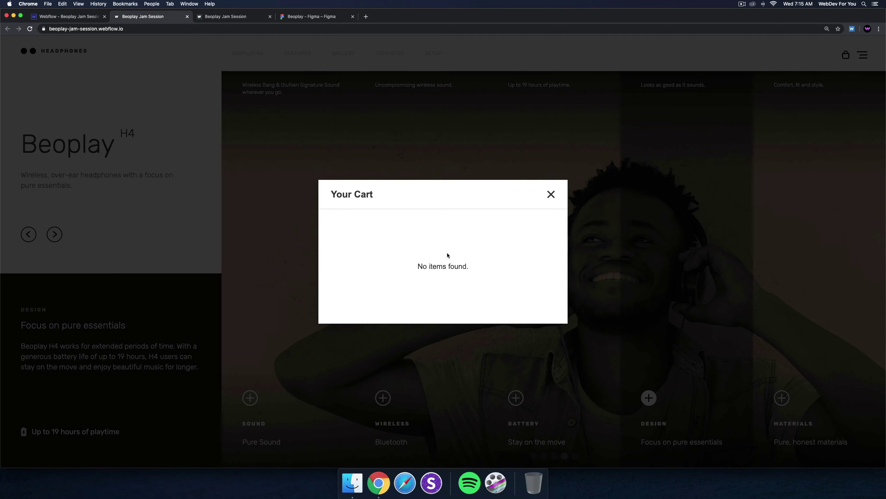
{"action": "left_click", "coordinate": [551, 195]}
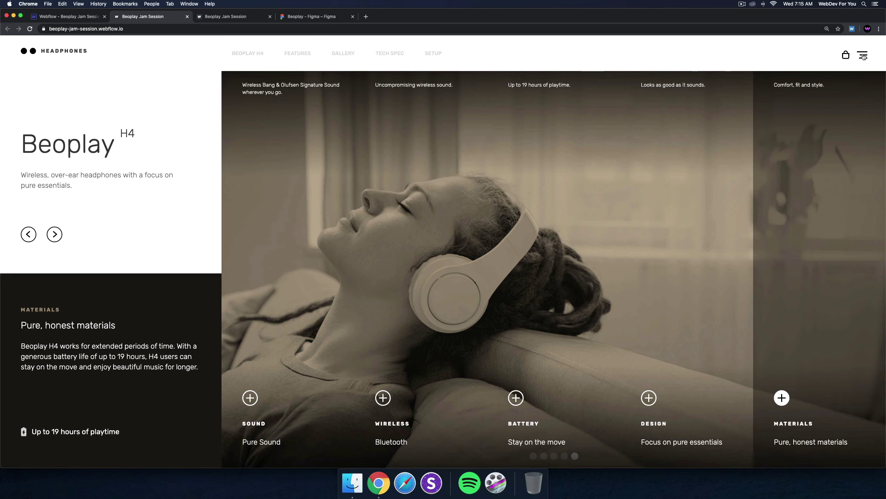
{"action": "left_click", "coordinate": [846, 56]}
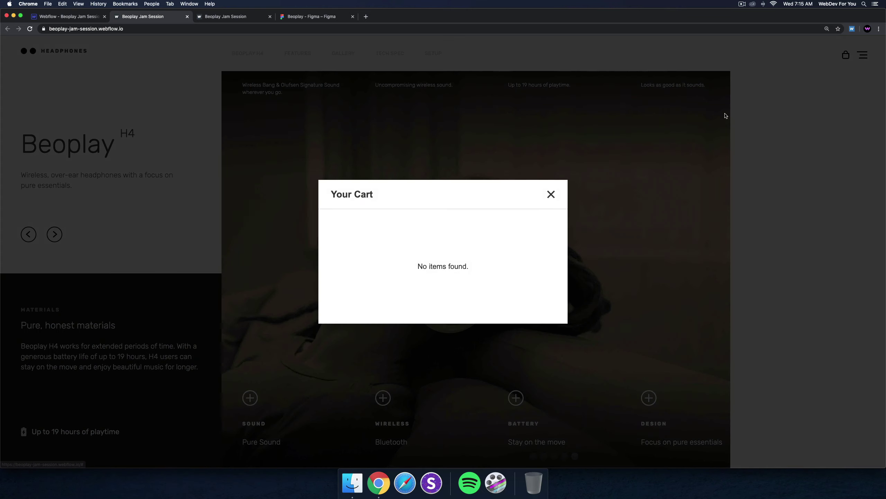
{"action": "left_click", "coordinate": [551, 195]}
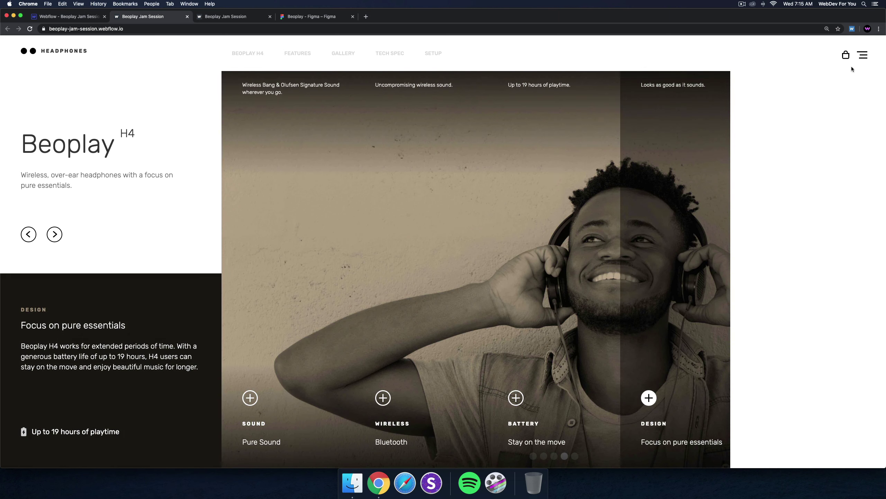
{"action": "left_click", "coordinate": [846, 57]}
{"action": "left_click", "coordinate": [847, 58]}
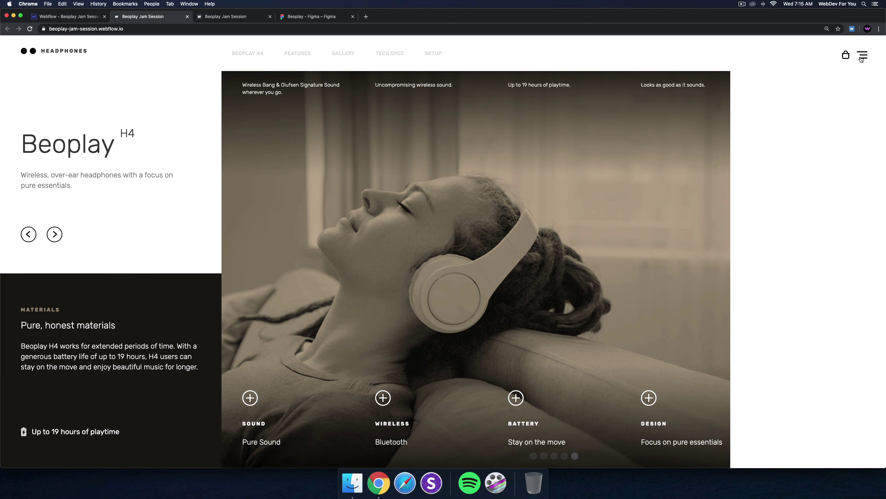
{"action": "mouse_move", "coordinate": [862, 59]}
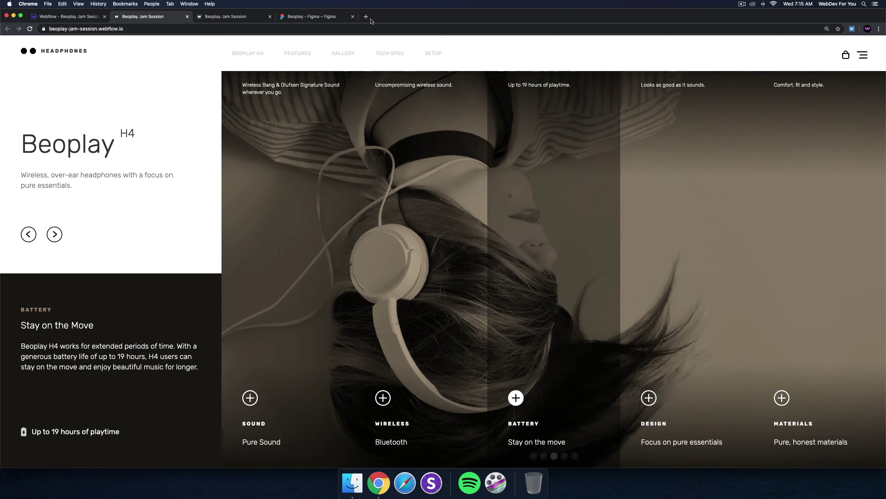
Open the WebDev For You Gumroad page in a new browser tab and browse its Webflow templates.
{"action": "left_click", "coordinate": [367, 16]}
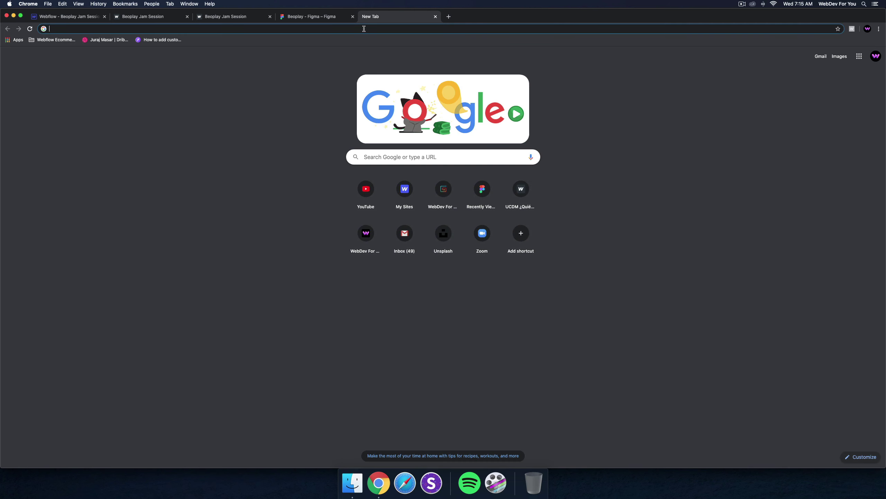
{"action": "type", "text": "webflow.com"}
{"action": "key", "text": "alt+BackSpace"}
{"action": "type", "text": "gum"}
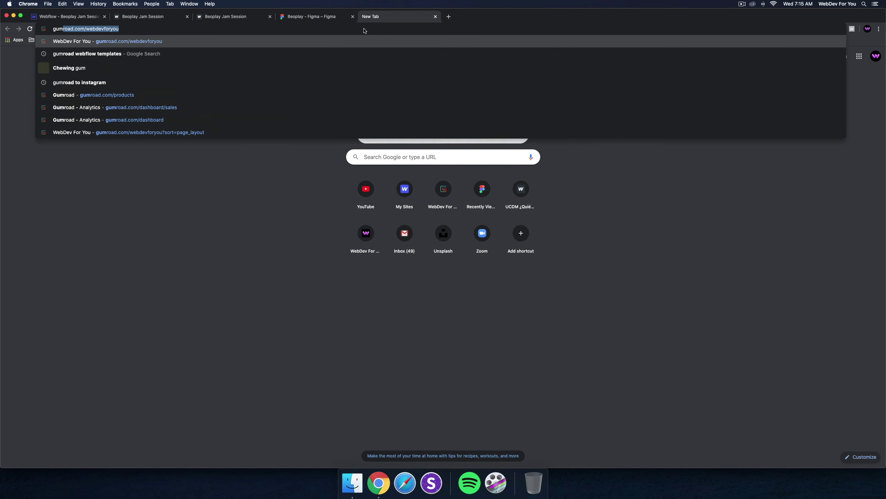
{"action": "key", "text": "Return"}
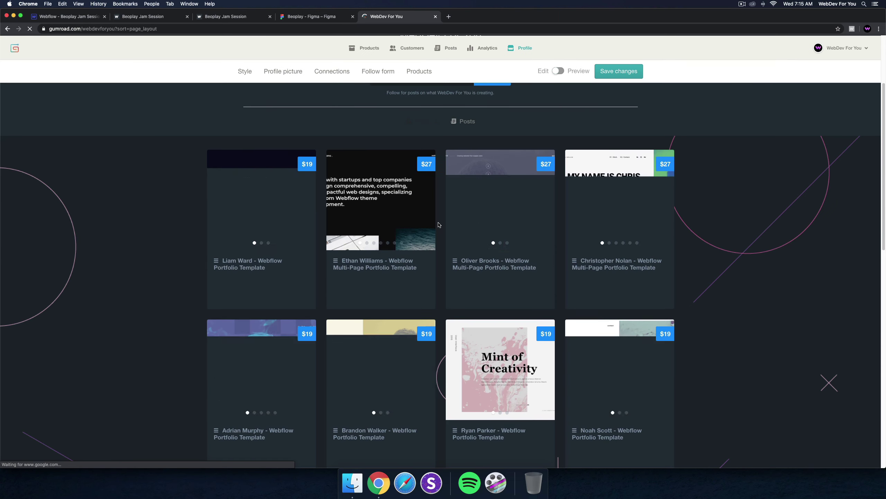
{"action": "scroll", "coordinate": [439, 224], "scroll_direction": "down", "scroll_amount": 3}
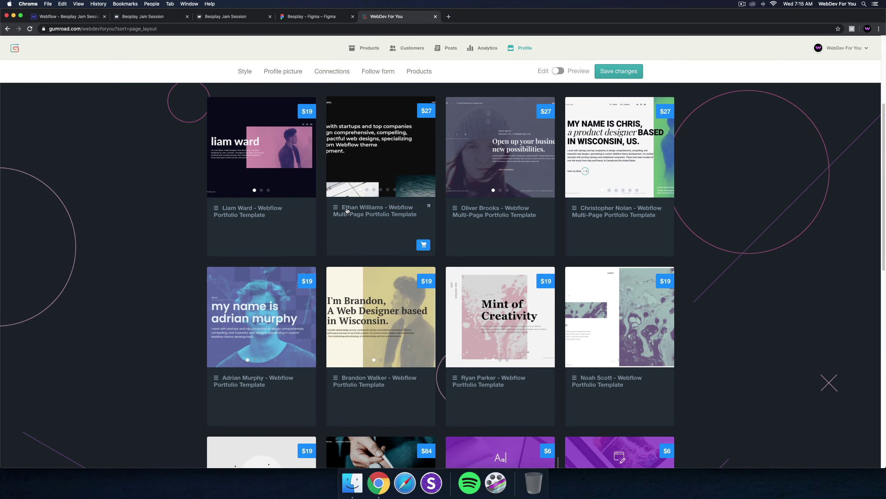
{"action": "scroll", "coordinate": [302, 287], "scroll_direction": "down", "scroll_amount": 5}
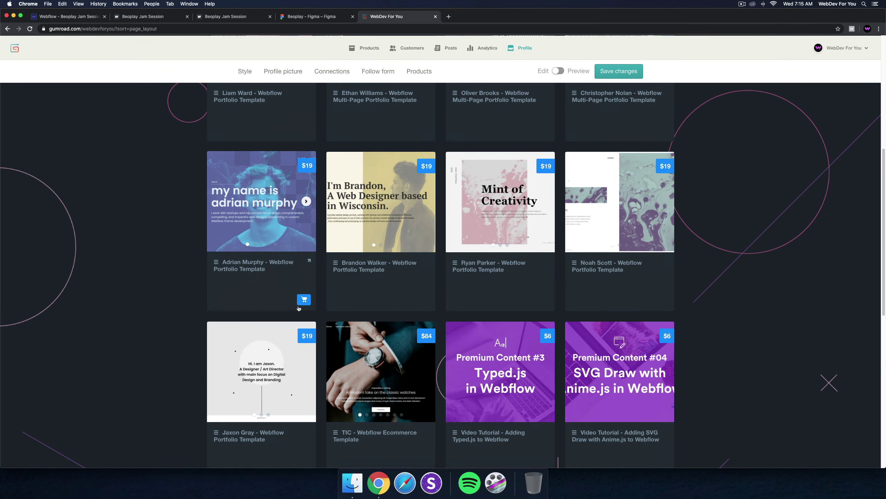
{"action": "scroll", "coordinate": [301, 287], "scroll_direction": "up", "scroll_amount": 7}
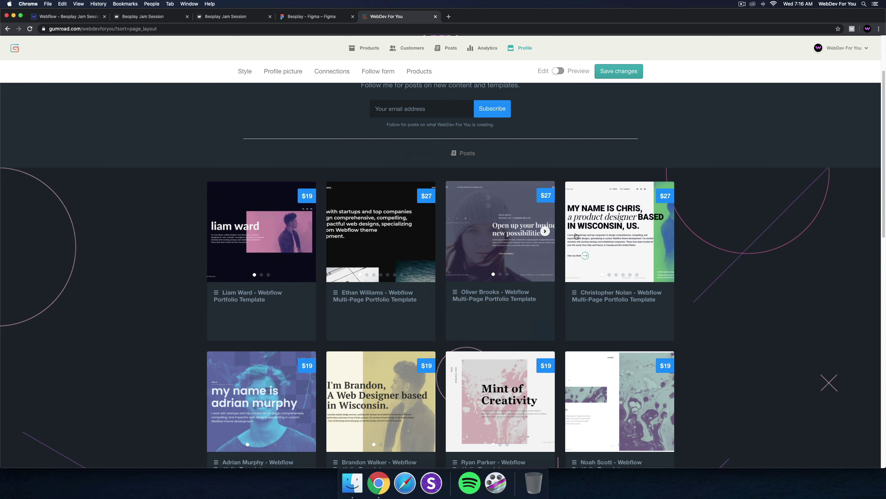
{"action": "scroll", "coordinate": [624, 291], "scroll_direction": "down", "scroll_amount": 3}
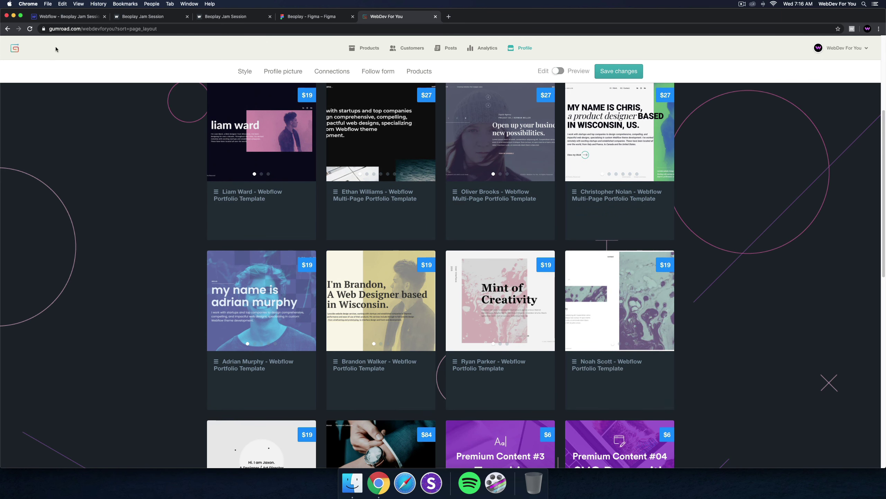
Return to the Webflow Designer and close the publishing options.
{"action": "left_click", "coordinate": [61, 17]}
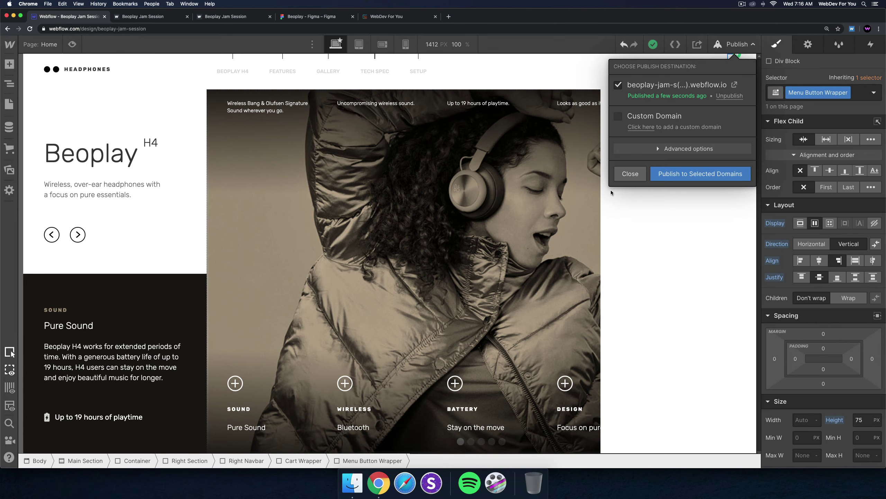
{"action": "left_click", "coordinate": [636, 178]}
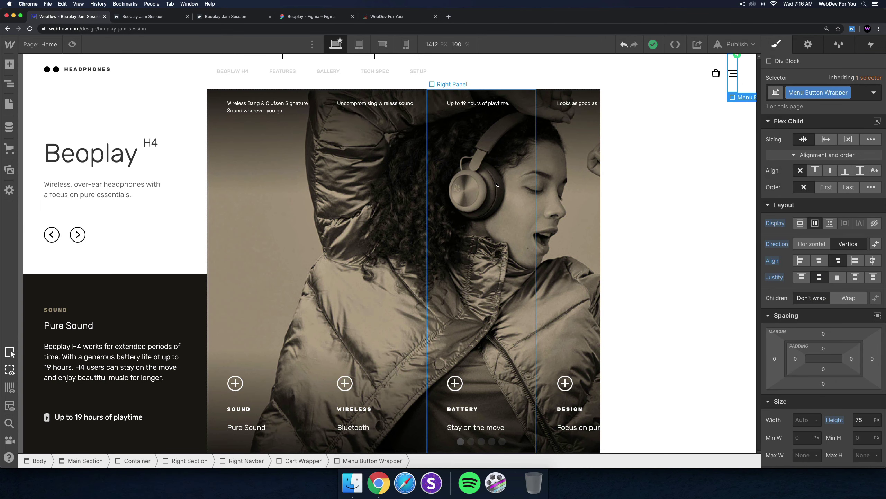